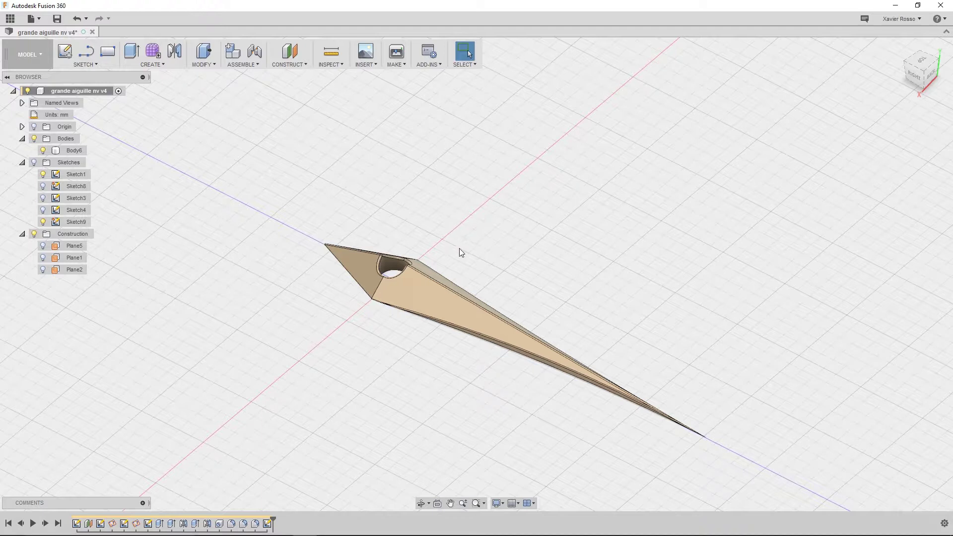
Show the needle model's sketches, hide its bodies and inspect the individual construction curves.
{"action": "middle_click_drag", "start_coordinate": [480, 248], "coordinate": [475, 203]}
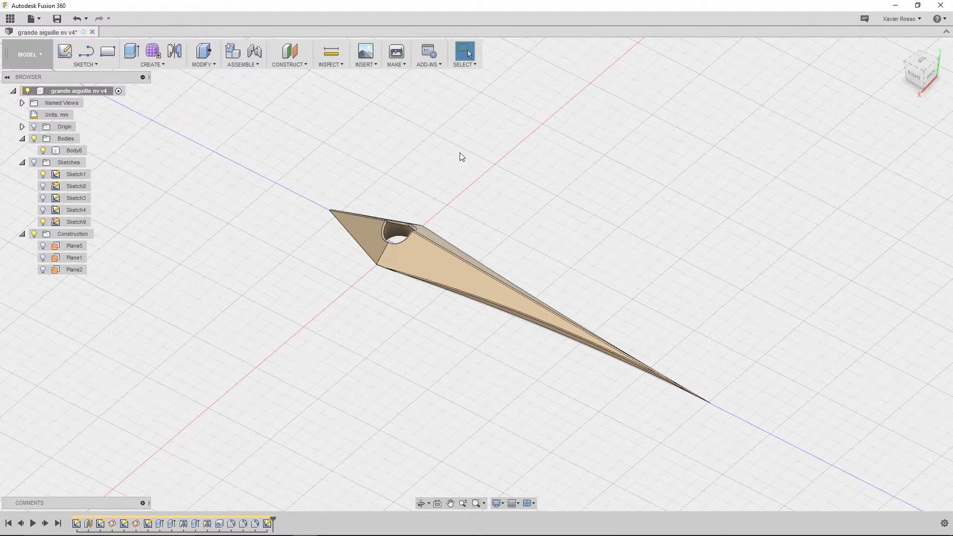
{"action": "left_click", "coordinate": [34, 162]}
{"action": "left_click", "coordinate": [33, 138]}
{"action": "left_click", "coordinate": [341, 225]}
{"action": "left_click", "coordinate": [308, 221]}
{"action": "left_click", "coordinate": [317, 142]}
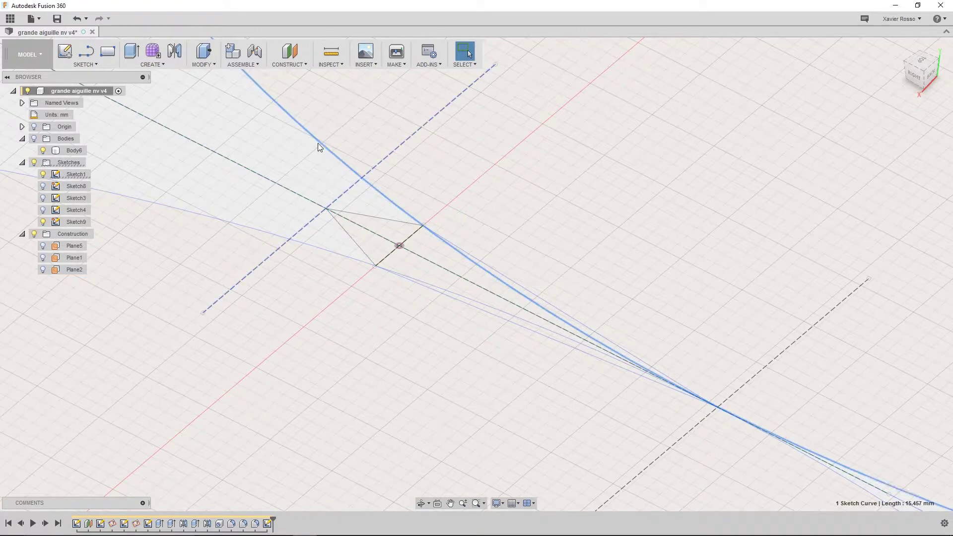
Examine the two large circles that shape the needle's edges and show the bodies again.
{"action": "scroll", "coordinate": [305, 181], "scroll_direction": "down", "scroll_amount": 6}
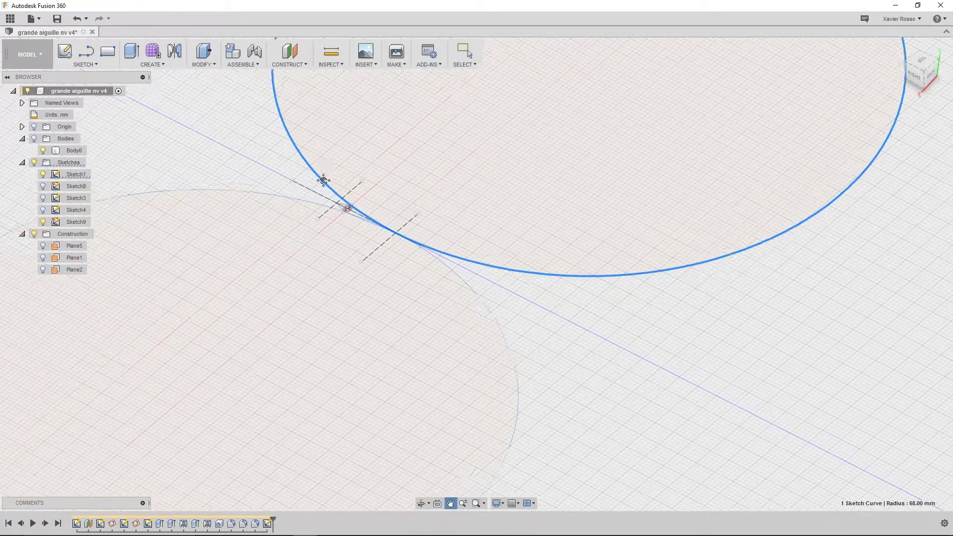
{"action": "scroll", "coordinate": [343, 204], "scroll_direction": "up", "scroll_amount": 3}
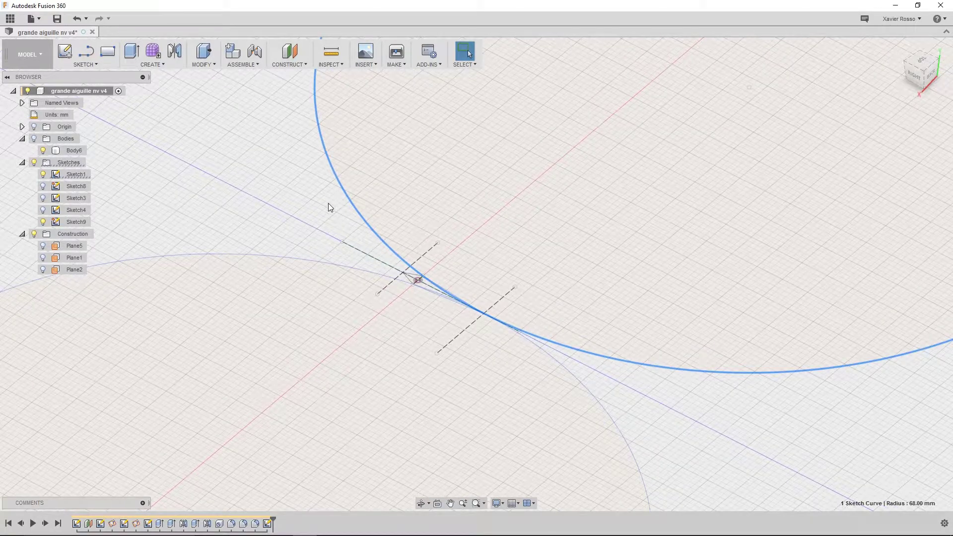
{"action": "left_click", "coordinate": [425, 201]}
{"action": "scroll", "coordinate": [485, 227], "scroll_direction": "down", "scroll_amount": 4}
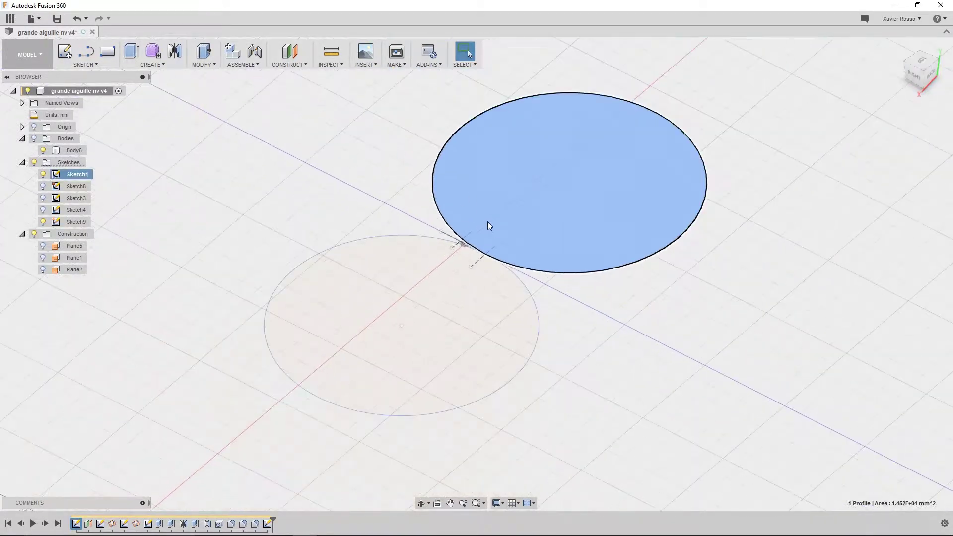
{"action": "scroll", "coordinate": [476, 245], "scroll_direction": "up", "scroll_amount": 6}
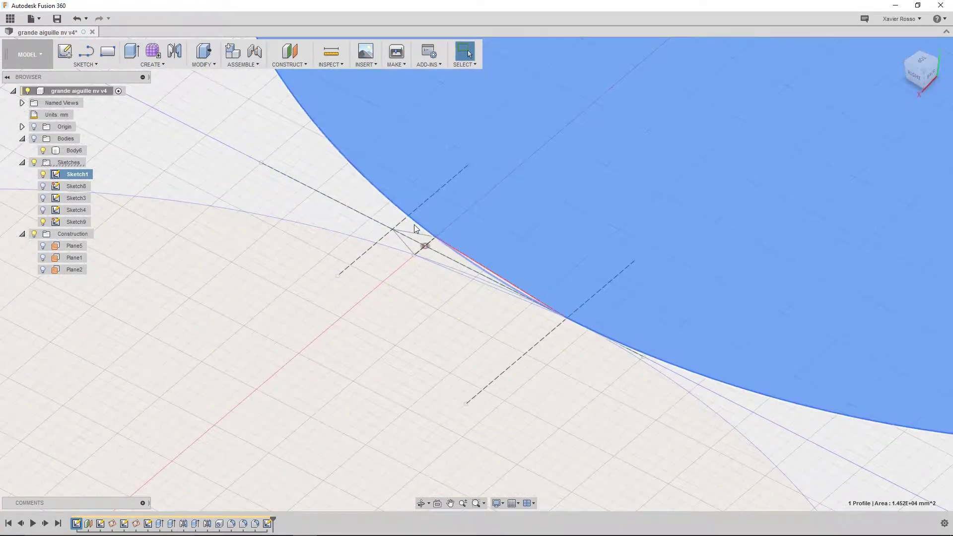
{"action": "scroll", "coordinate": [414, 225], "scroll_direction": "up", "scroll_amount": 5}
{"action": "middle_click_drag", "start_coordinate": [410, 227], "coordinate": [336, 215]}
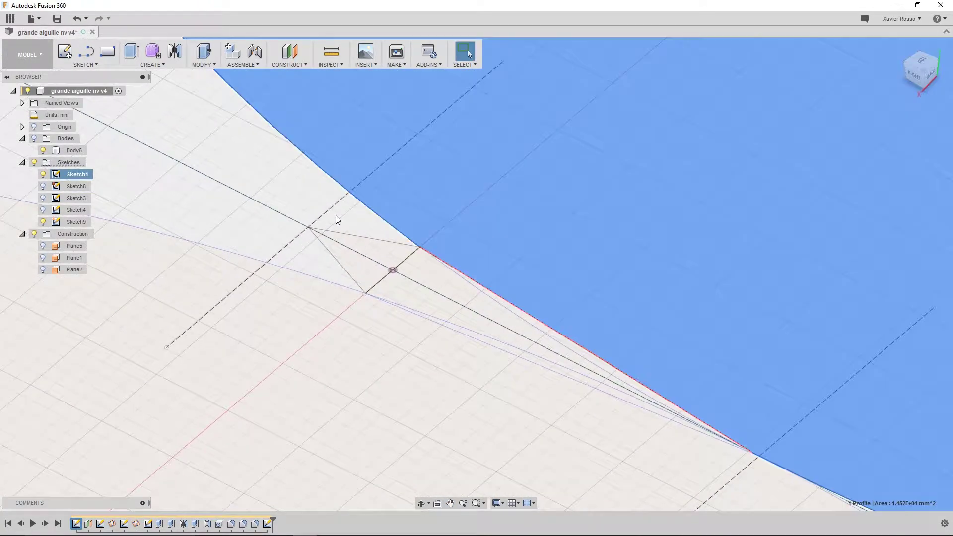
{"action": "left_click", "coordinate": [34, 139]}
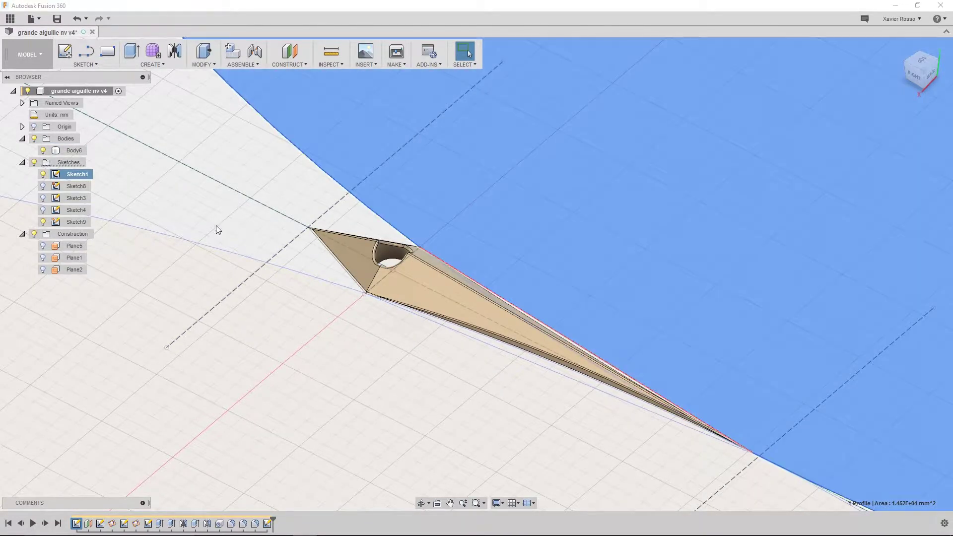
Create a new design and display its origin, listing the individual axes and planes.
{"action": "left_click", "coordinate": [35, 19]}
{"action": "left_click", "coordinate": [47, 33]}
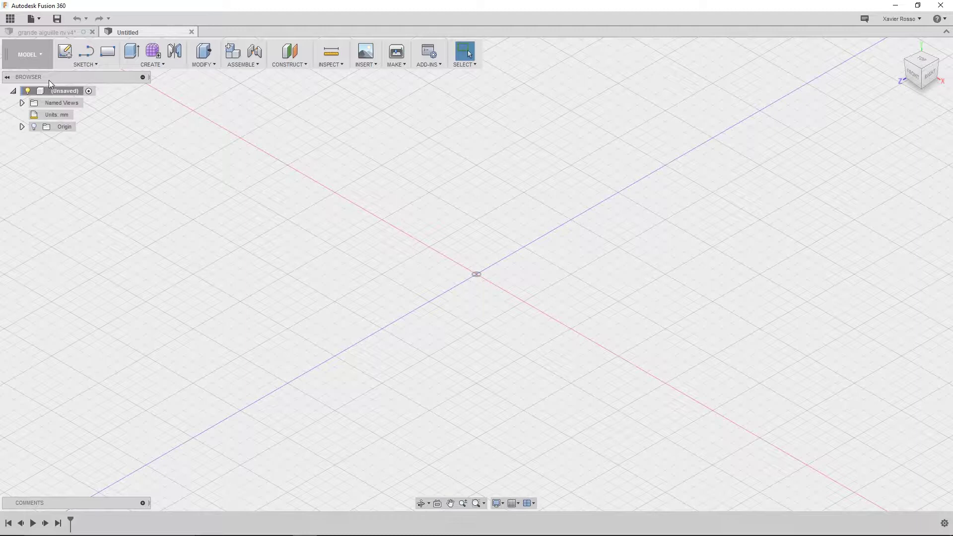
{"action": "left_click", "coordinate": [56, 127]}
{"action": "left_click", "coordinate": [33, 127]}
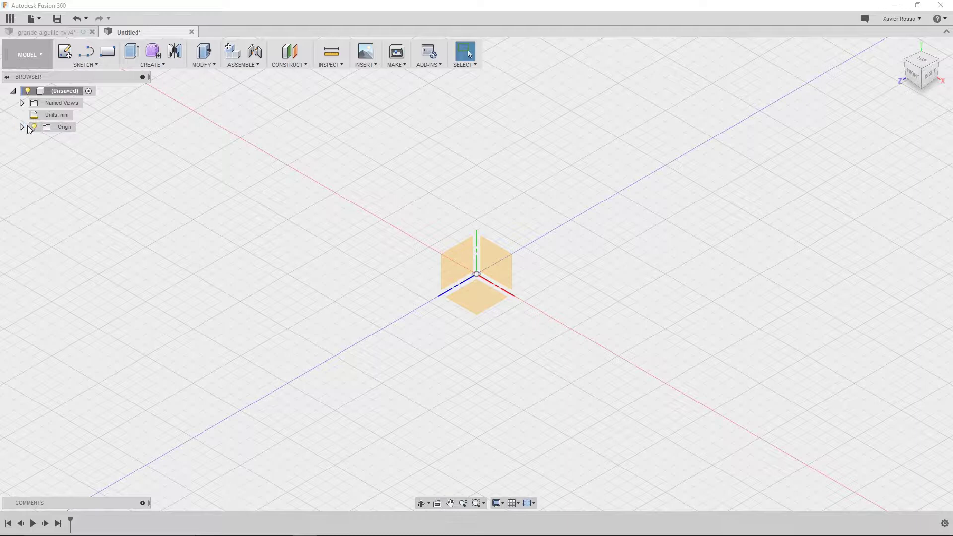
{"action": "left_click", "coordinate": [21, 127]}
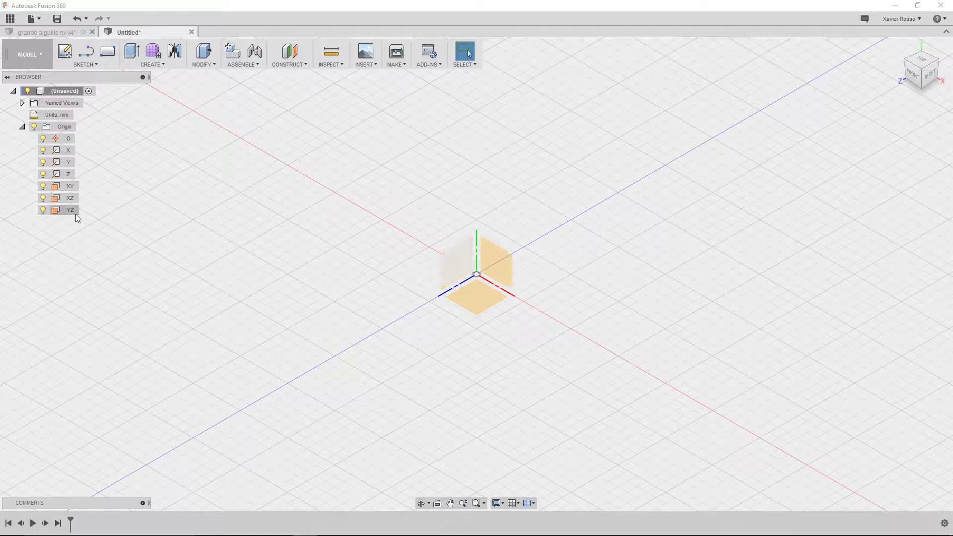
Identify the origin point, the Z axis and the XZ plane in the model by highlighting each one.
{"action": "left_click", "coordinate": [70, 142]}
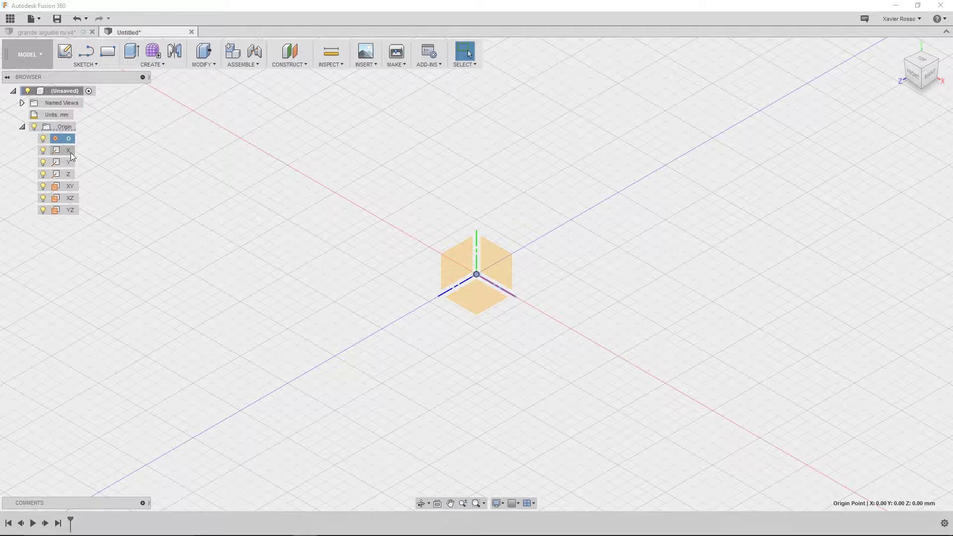
{"action": "left_click", "coordinate": [69, 174]}
{"action": "middle_click_drag", "start_coordinate": [326, 204], "coordinate": [263, 225]}
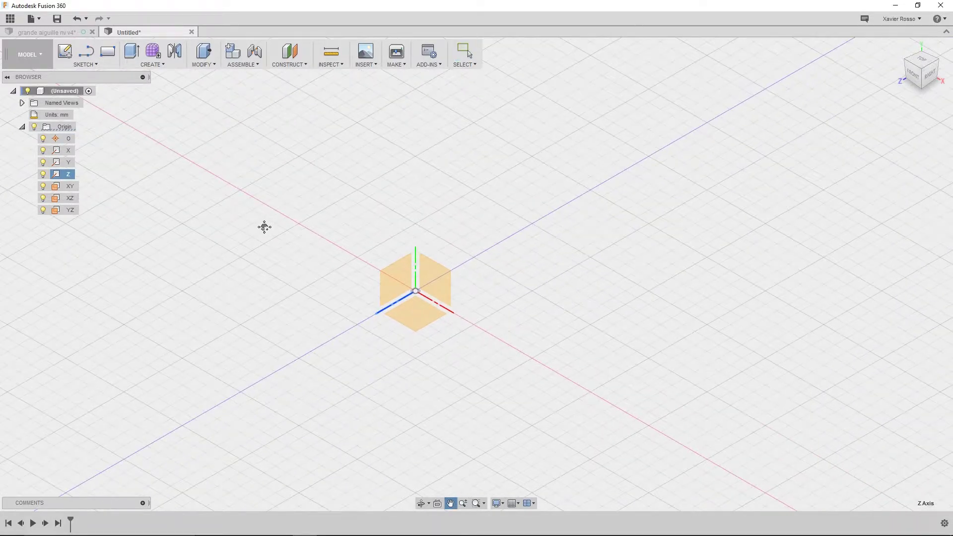
{"action": "left_click", "coordinate": [73, 201]}
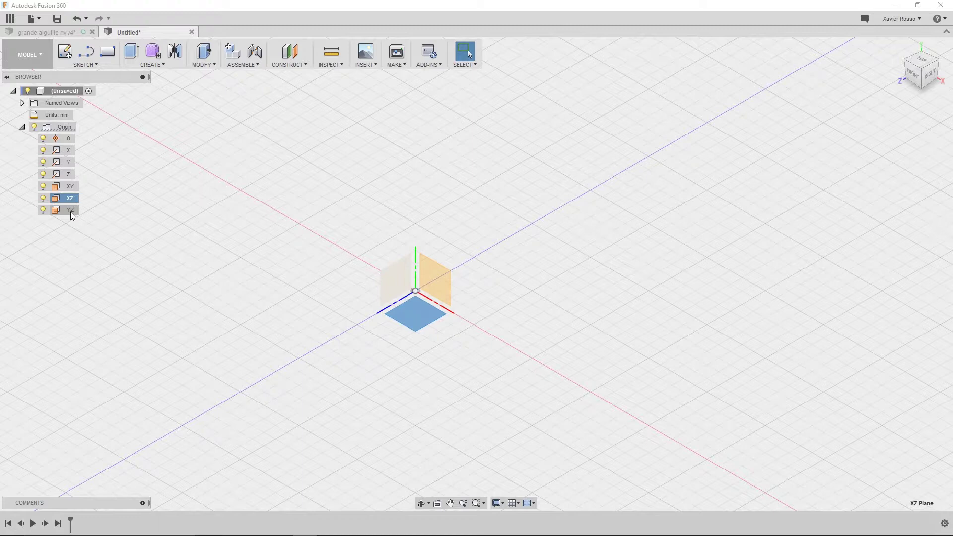
{"action": "left_click", "coordinate": [207, 200]}
{"action": "middle_click_drag", "start_coordinate": [206, 200], "coordinate": [326, 227]}
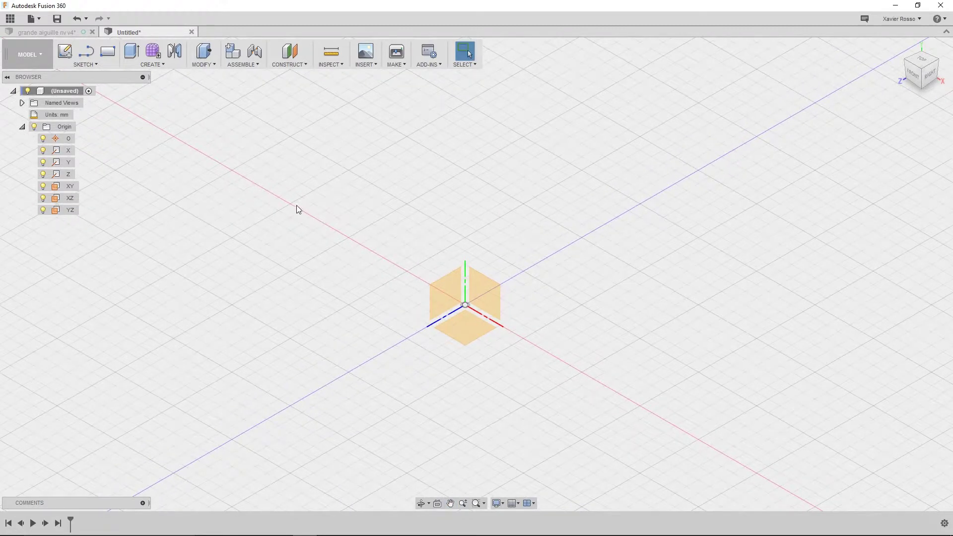
{"action": "left_click_drag", "start_coordinate": [182, 142], "coordinate": [226, 219]}
Start the Line command in a new sketch on the horizontal XZ plane.
{"action": "left_click", "coordinate": [88, 64]}
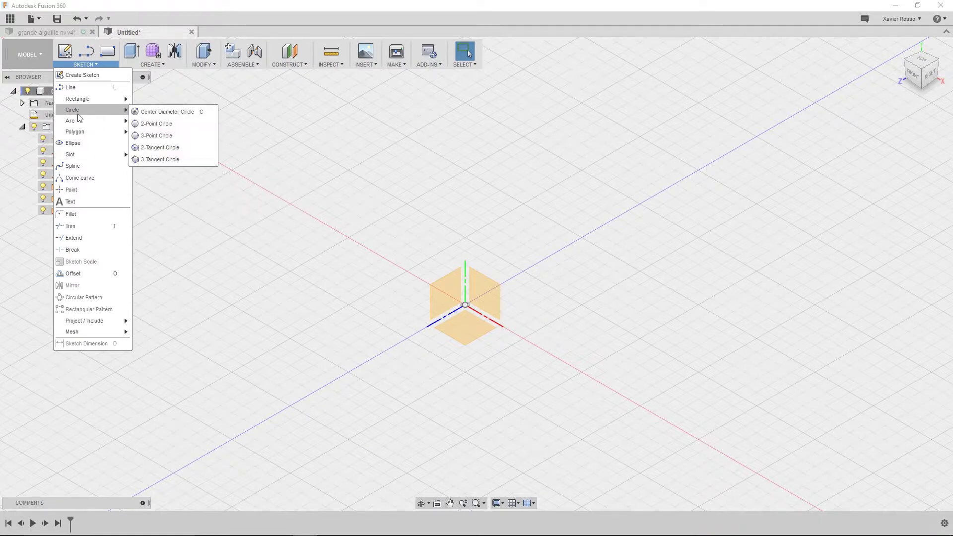
{"action": "mouse_move", "coordinate": [87, 103]}
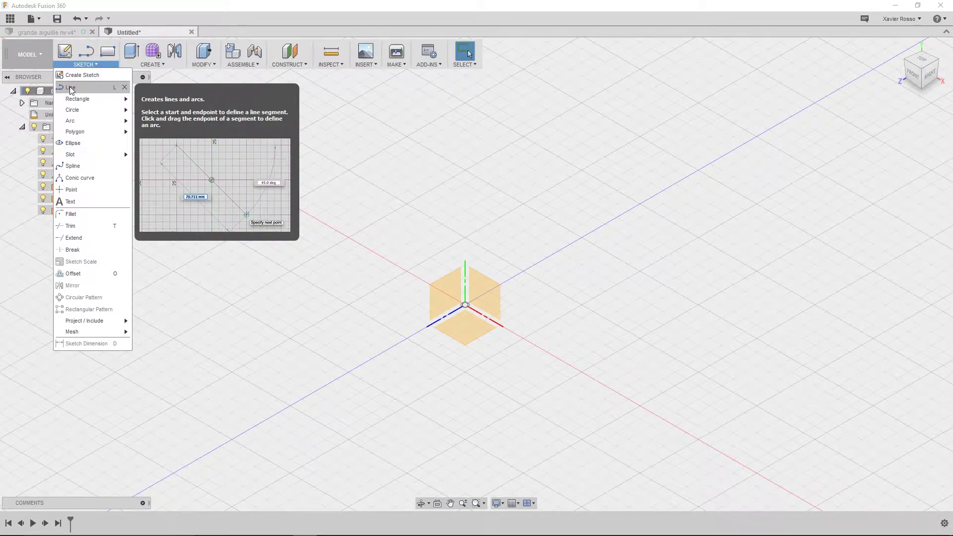
{"action": "left_click", "coordinate": [72, 88]}
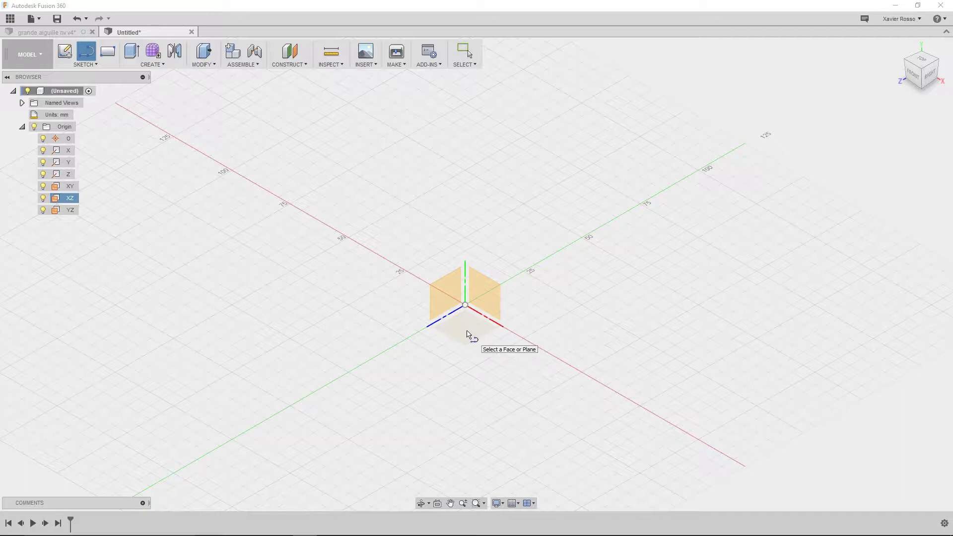
{"action": "left_click", "coordinate": [466, 332]}
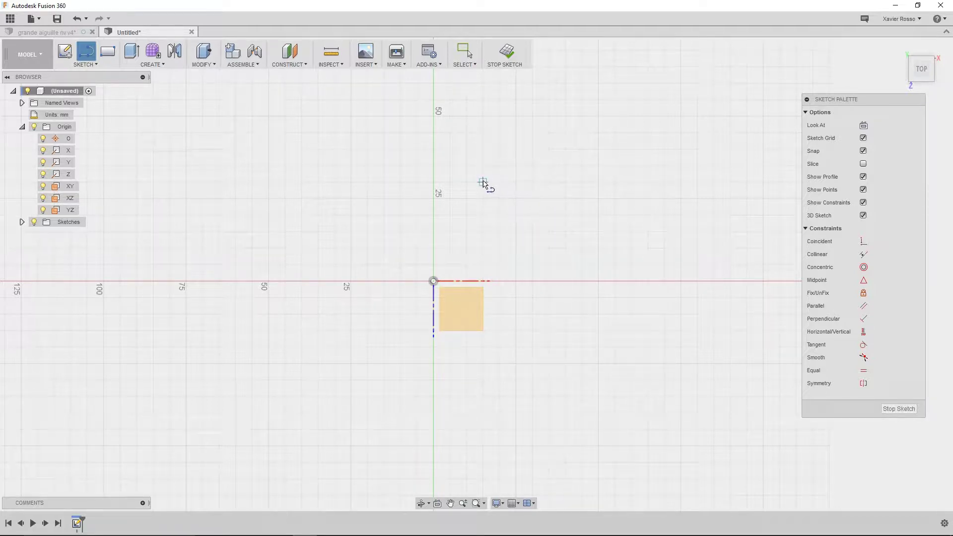
Try toggling the sketch grid display and turning Snap off and on again while checking where points can be placed.
{"action": "mouse_move", "coordinate": [444, 208]}
{"action": "middle_mouse_down"}
{"action": "mouse_move", "coordinate": [457, 230]}
{"action": "mouse_move", "coordinate": [425, 229]}
{"action": "middle_mouse_up"}
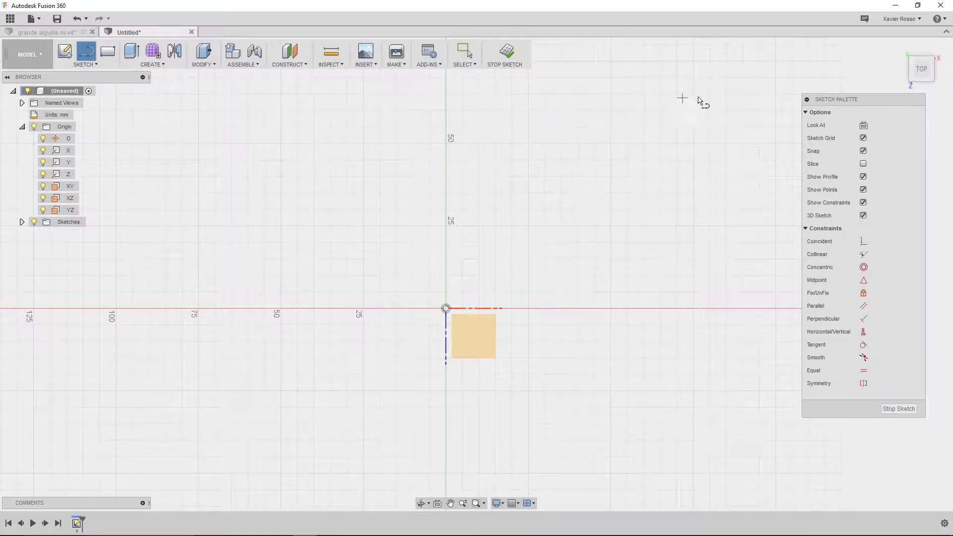
{"action": "left_click_drag", "start_coordinate": [840, 100], "coordinate": [843, 104]}
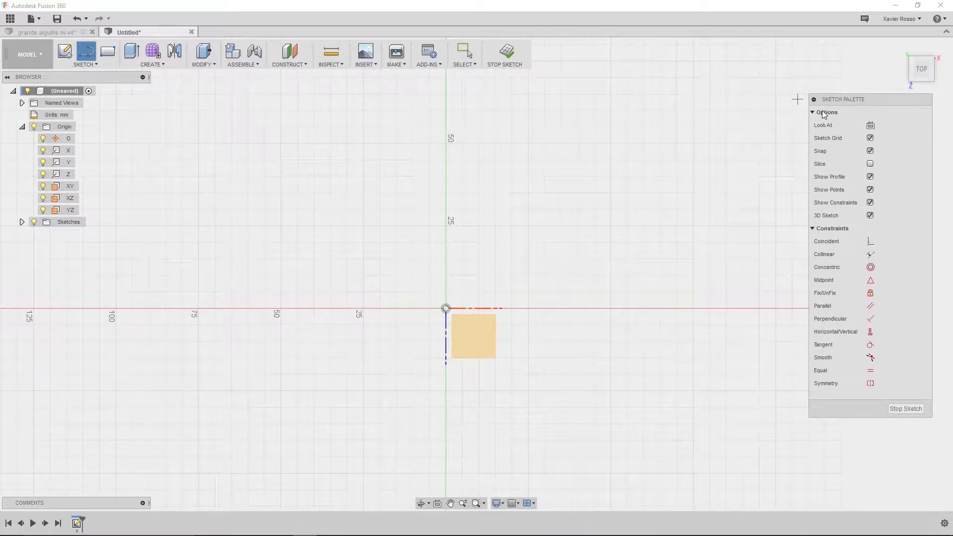
{"action": "left_click", "coordinate": [870, 138]}
{"action": "left_click", "coordinate": [871, 139]}
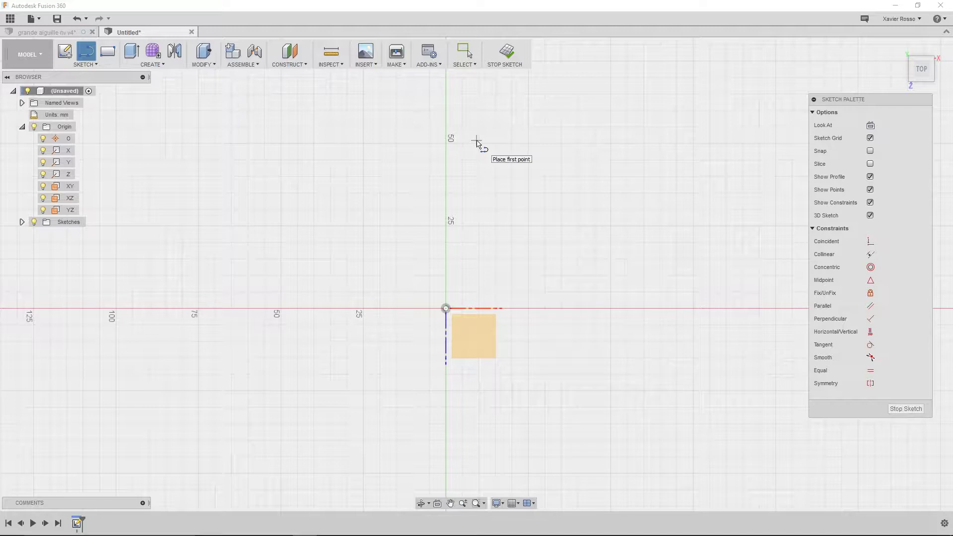
{"action": "middle_click_drag", "start_coordinate": [495, 166], "coordinate": [506, 171]}
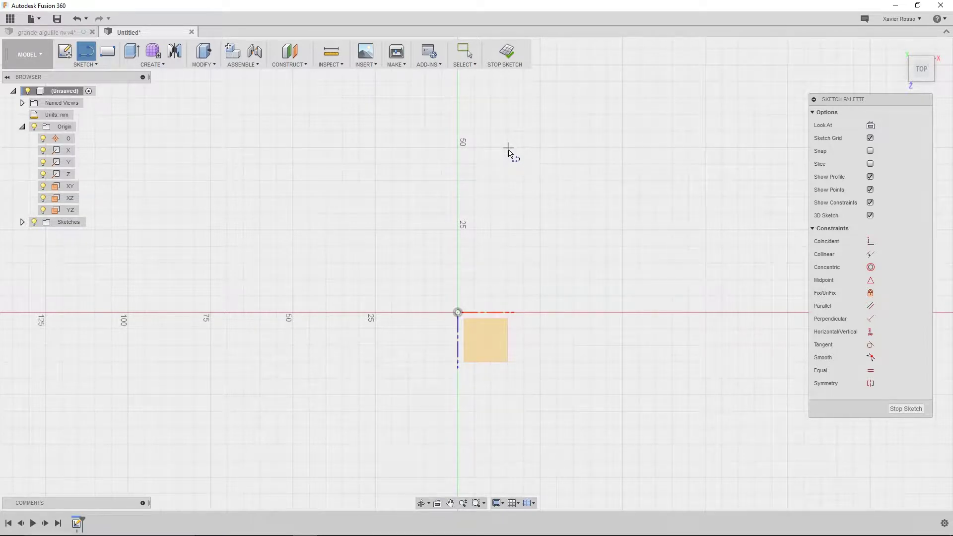
{"action": "scroll", "coordinate": [511, 152], "scroll_direction": "up", "scroll_amount": 4}
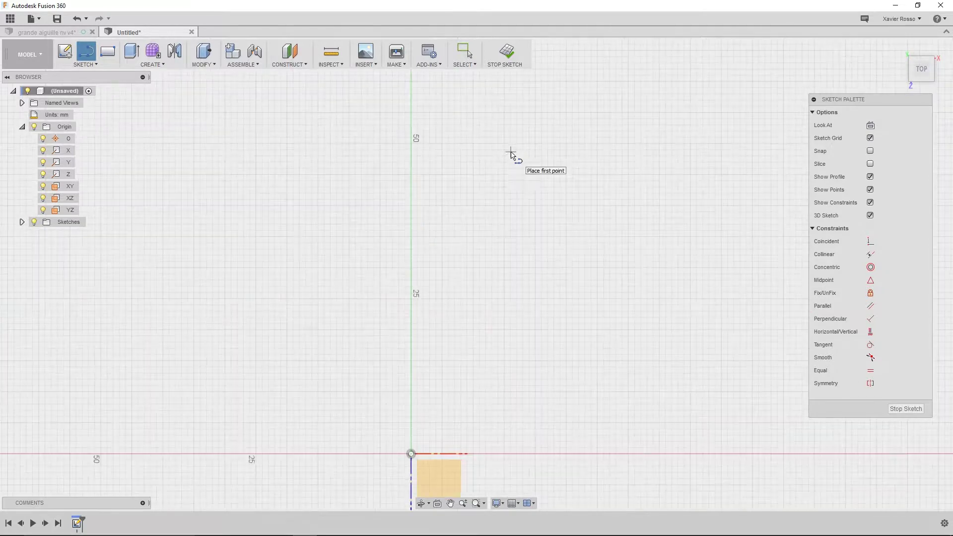
{"action": "scroll", "coordinate": [506, 148], "scroll_direction": "down", "scroll_amount": 4}
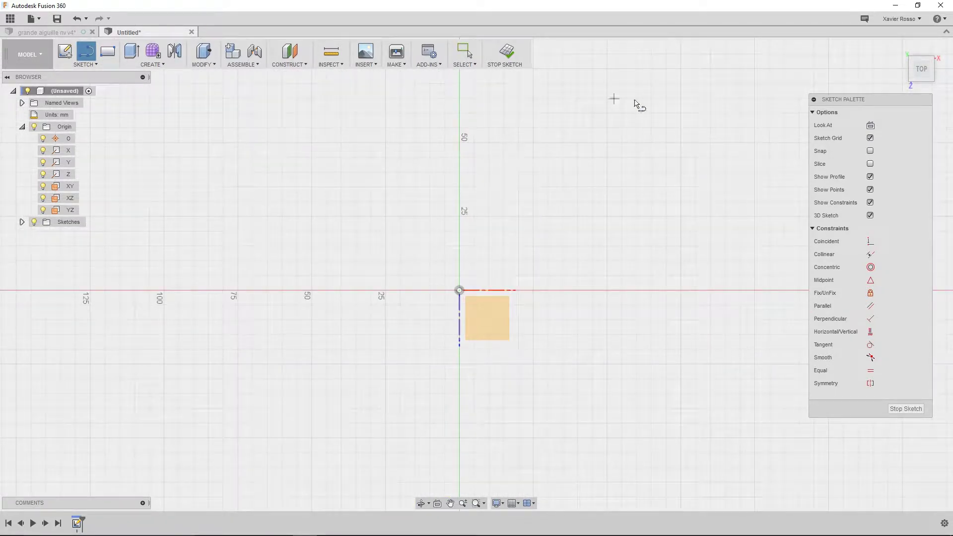
{"action": "mouse_move", "coordinate": [840, 104]}
{"action": "left_mouse_down"}
{"action": "mouse_move", "coordinate": [762, 101]}
{"action": "mouse_move", "coordinate": [841, 105]}
{"action": "left_mouse_up"}
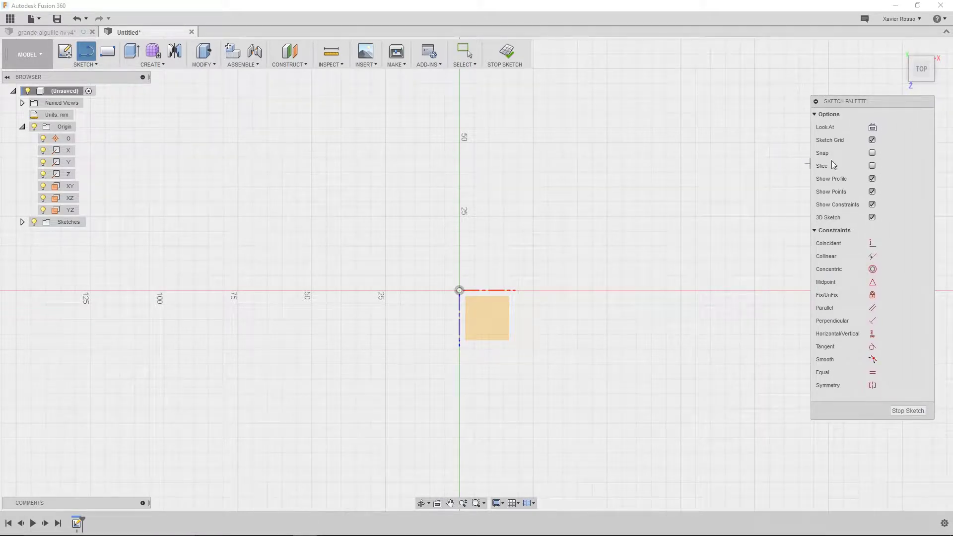
{"action": "left_click", "coordinate": [872, 154]}
Sketch a horizontal line about 155 mm long along the X axis, passing through the origin.
{"action": "mouse_move", "coordinate": [481, 120]}
{"action": "middle_mouse_down"}
{"action": "mouse_move", "coordinate": [455, 195]}
{"action": "mouse_move", "coordinate": [404, 162]}
{"action": "middle_mouse_up"}
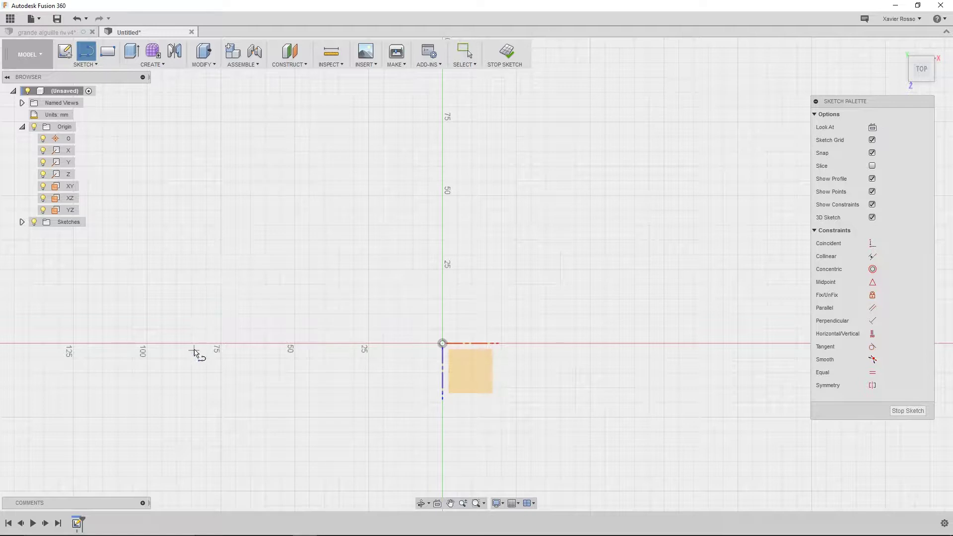
{"action": "left_click", "coordinate": [191, 343]}
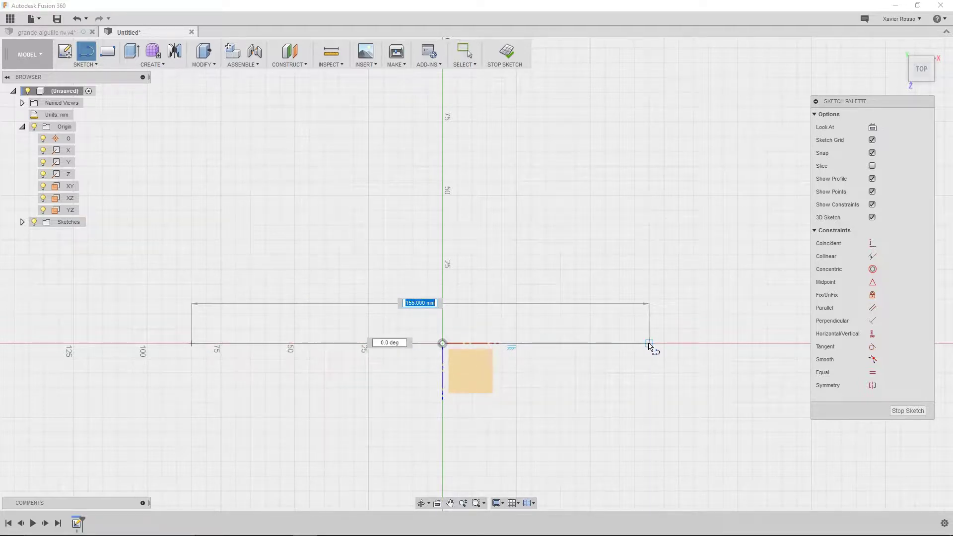
{"action": "left_click", "coordinate": [649, 343]}
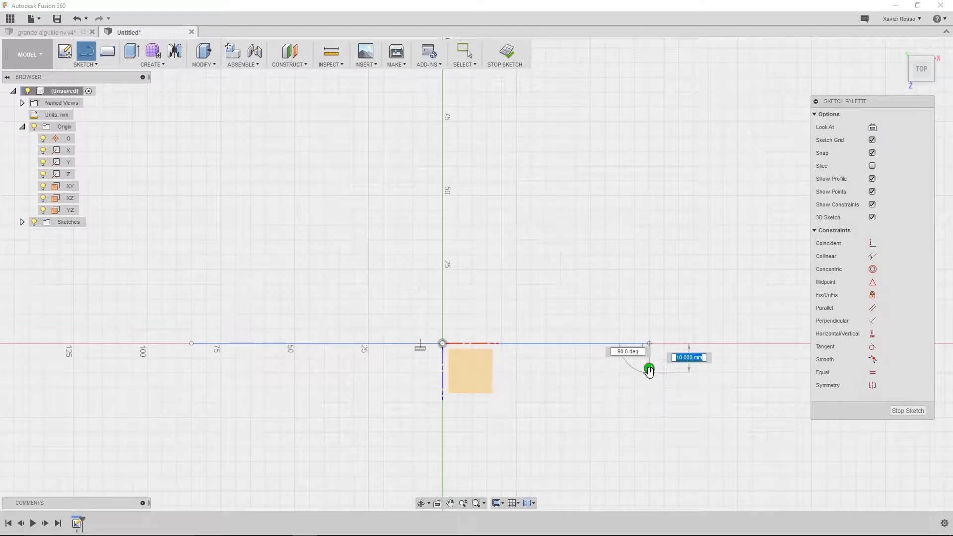
{"action": "key", "text": "Escape"}
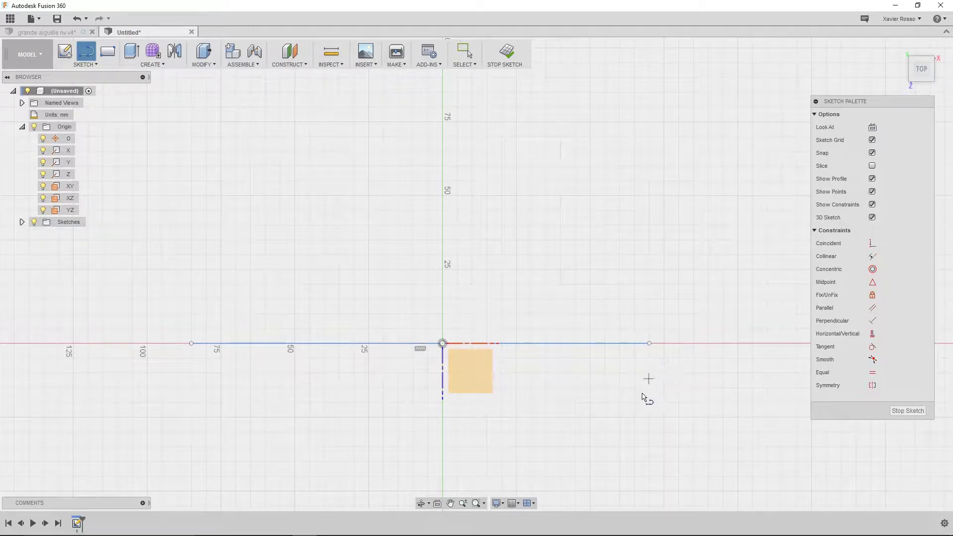
Sketch a second line about 95 mm long, parallel to the first and about 65 mm above the X axis.
{"action": "middle_click_drag", "start_coordinate": [417, 223], "coordinate": [417, 243]}
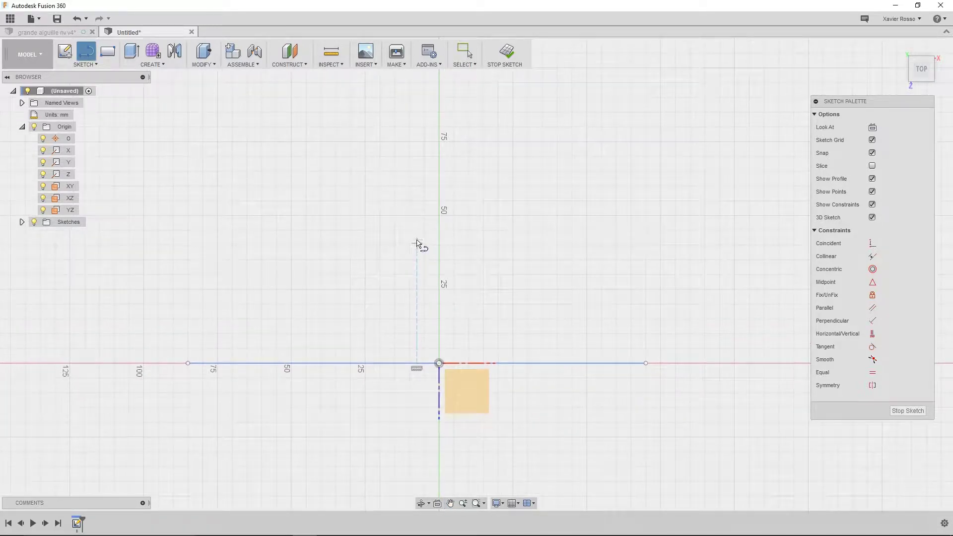
{"action": "left_click", "coordinate": [306, 172]}
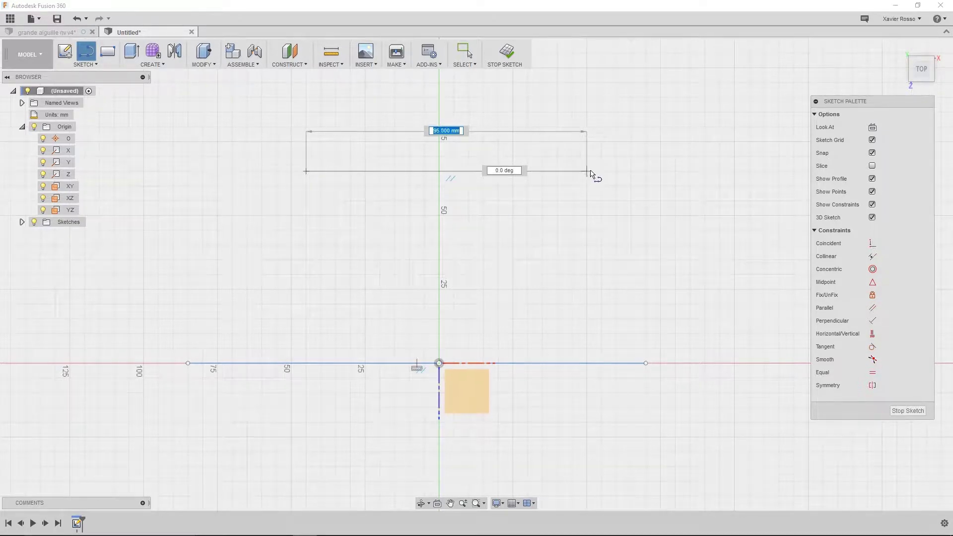
{"action": "left_click", "coordinate": [588, 177]}
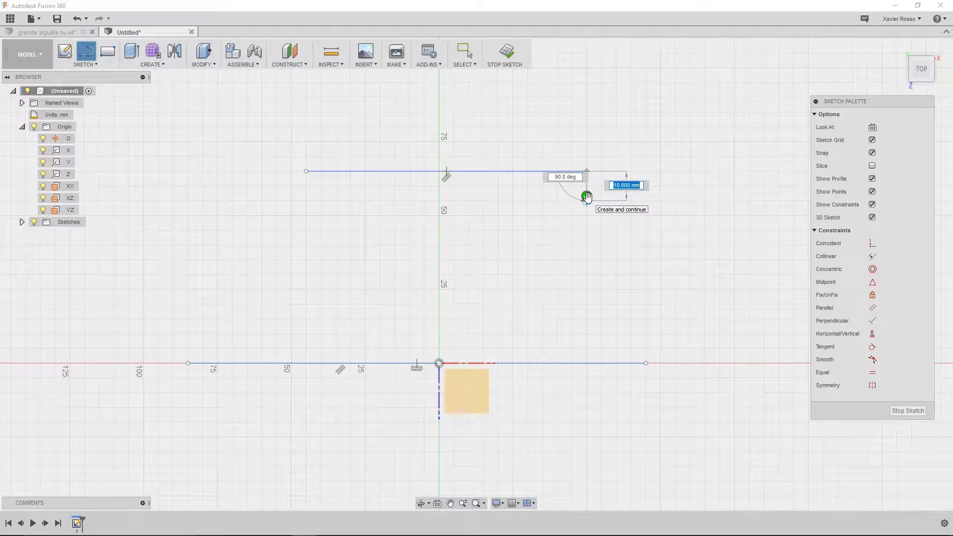
{"action": "left_click", "coordinate": [586, 197]}
Sketch a third horizontal line about 95 mm long, parallel to the X axis and about 15 mm below it.
{"action": "middle_click_drag", "start_coordinate": [438, 379], "coordinate": [464, 300]}
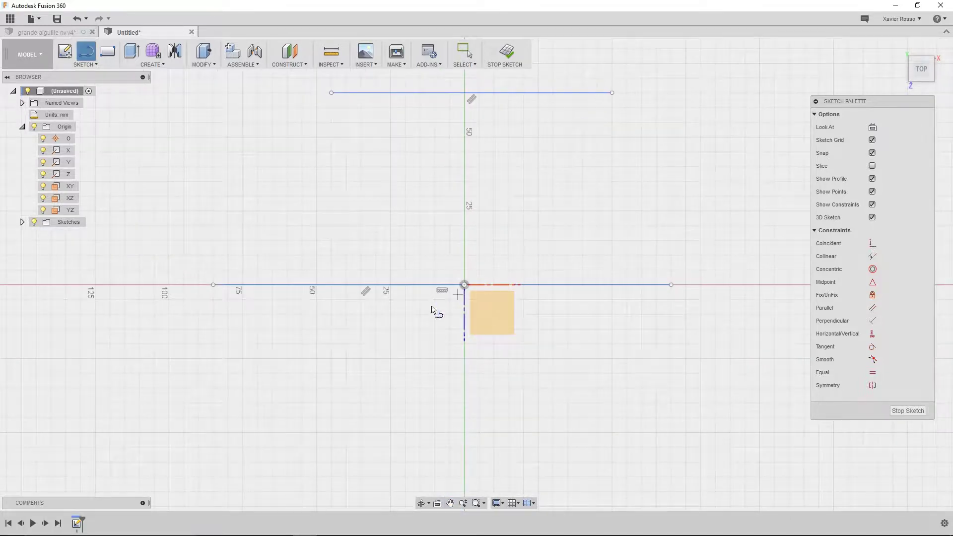
{"action": "left_click", "coordinate": [316, 328]}
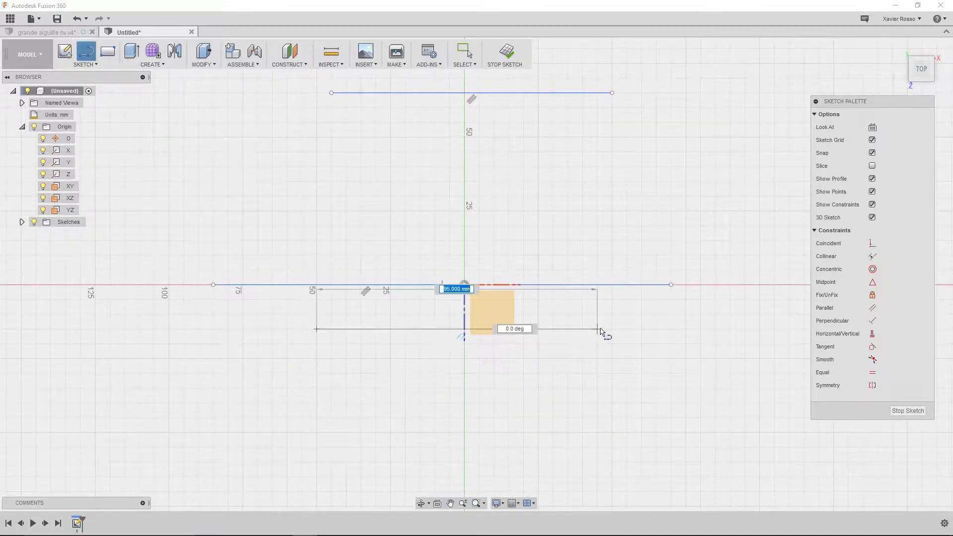
{"action": "left_click", "coordinate": [597, 329]}
{"action": "key", "text": "Escape"}
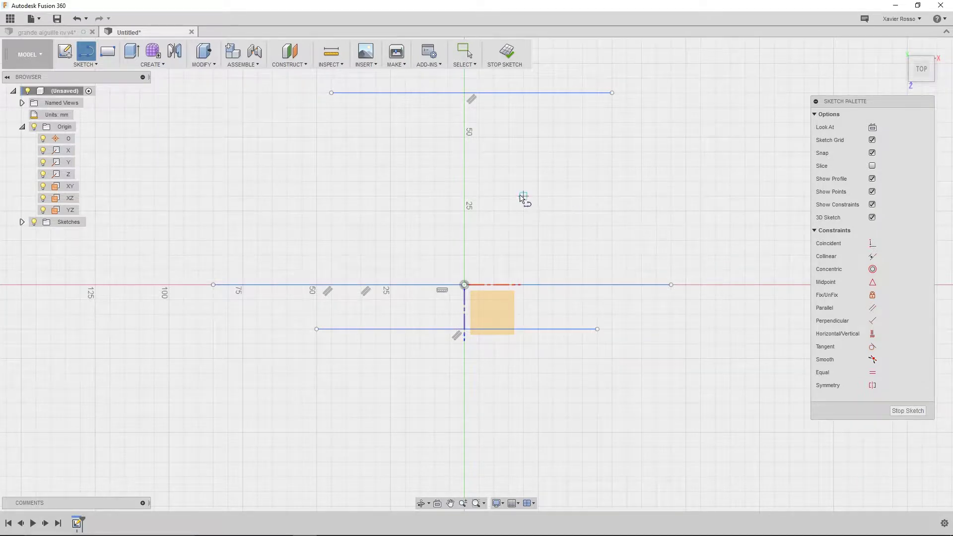
Sketch a vertical line about 120 mm long through the origin, crossing all three horizontal lines.
{"action": "middle_click_drag", "start_coordinate": [523, 199], "coordinate": [524, 263]}
{"action": "key", "text": "l"}
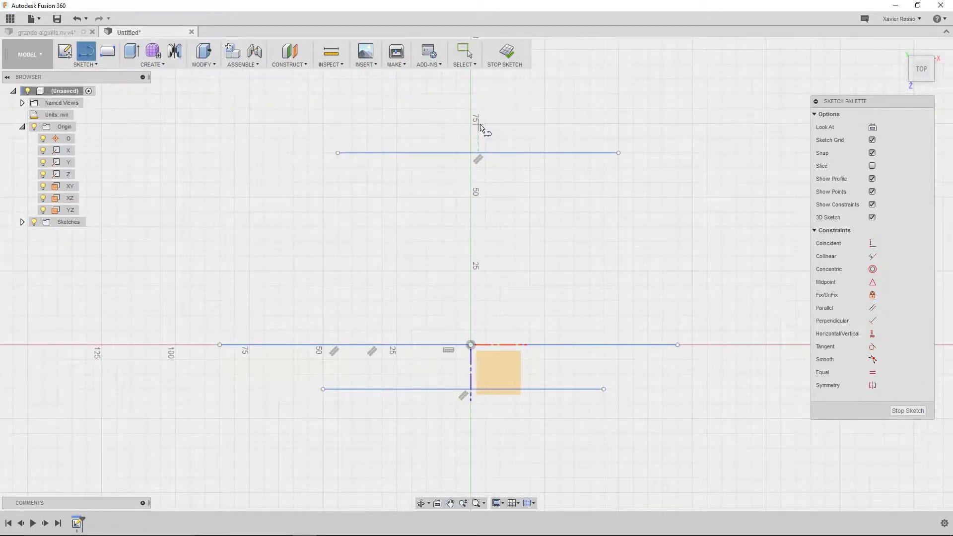
{"action": "left_click", "coordinate": [471, 79]}
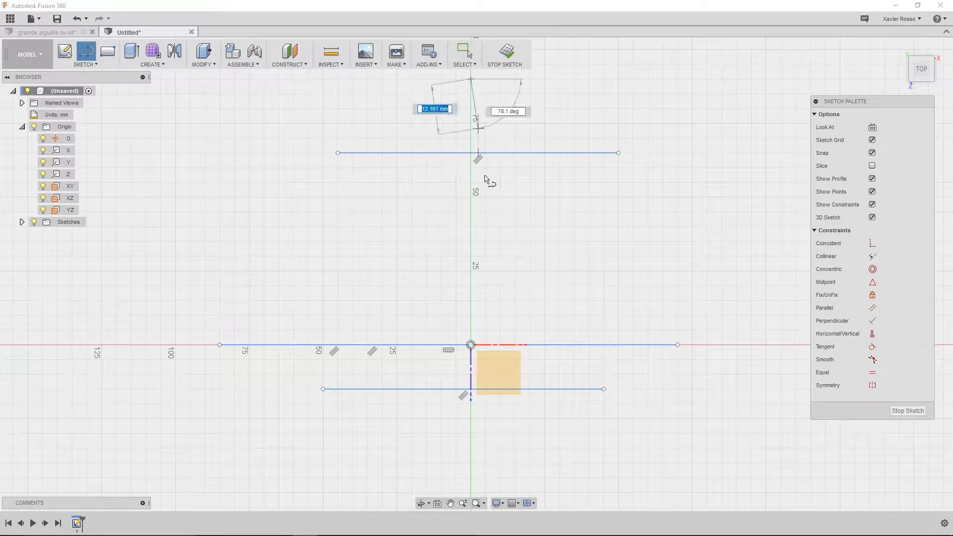
{"action": "left_click", "coordinate": [470, 433]}
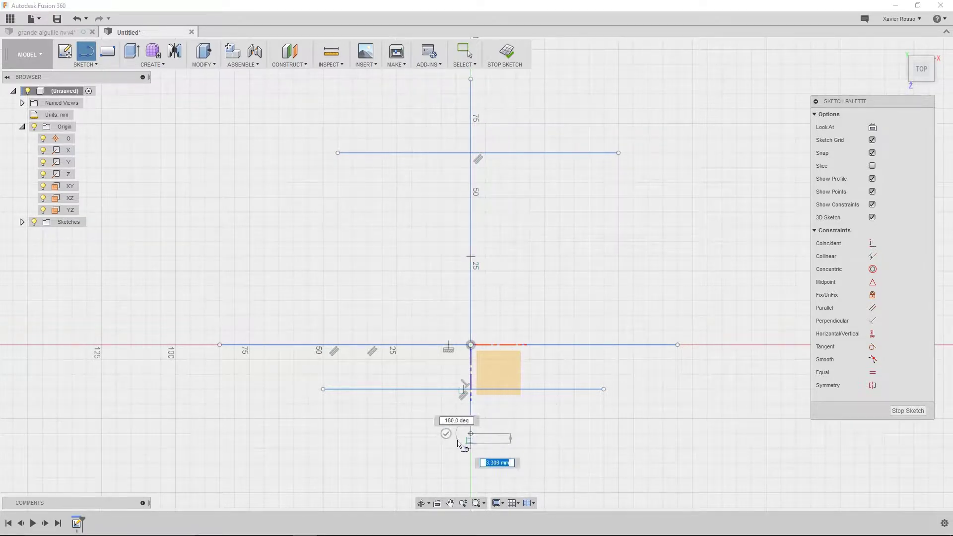
{"action": "key", "text": "Escape"}
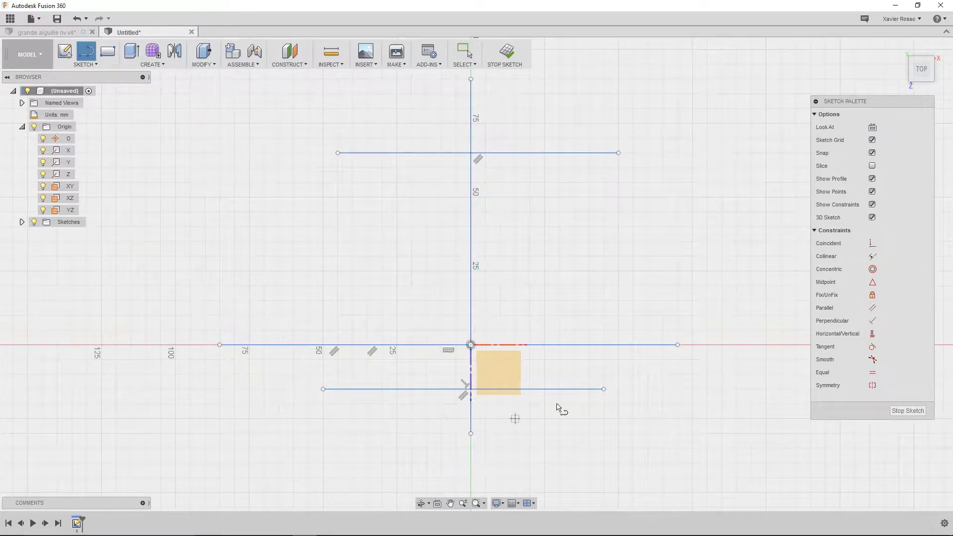
Sketch two vertical lines about 115 mm long, one about 10 mm on each side of the central vertical line, and end the Line command.
{"action": "left_click", "coordinate": [442, 93]}
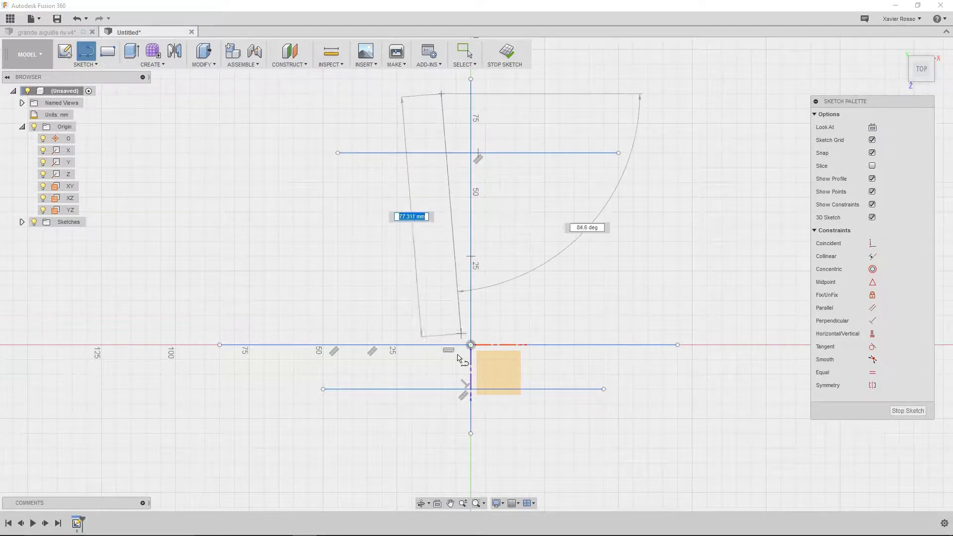
{"action": "left_click", "coordinate": [441, 433]}
{"action": "key", "text": "Escape"}
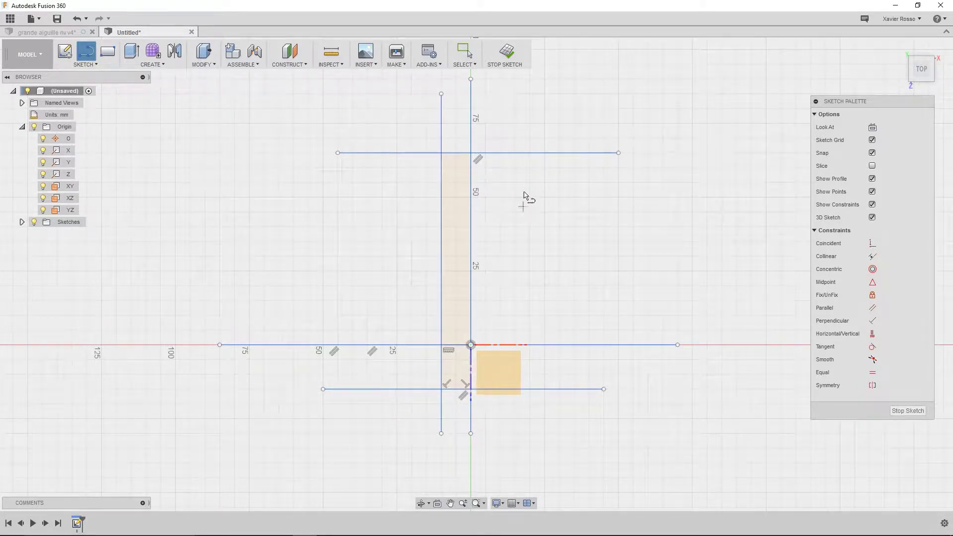
{"action": "left_click", "coordinate": [500, 93]}
{"action": "left_click", "coordinate": [500, 433]}
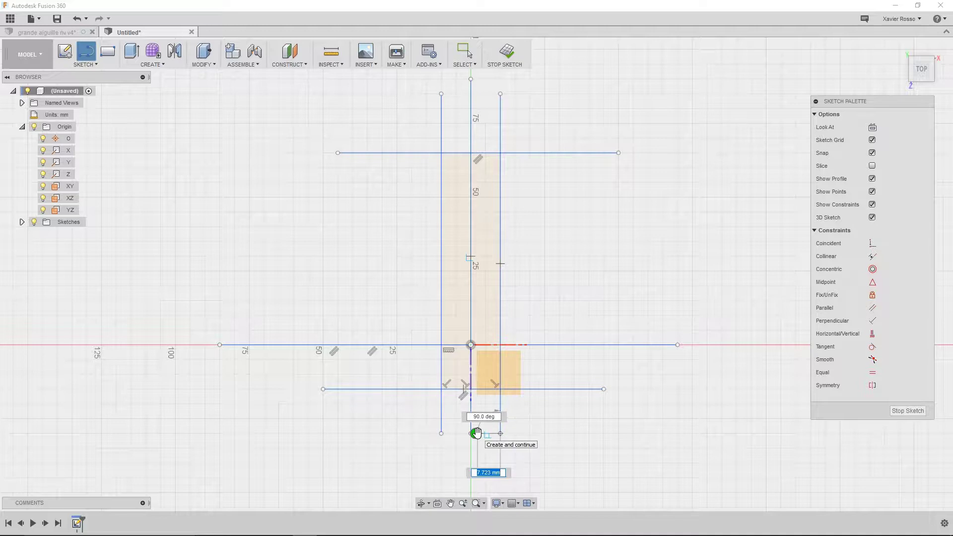
{"action": "key", "text": "Escape"}
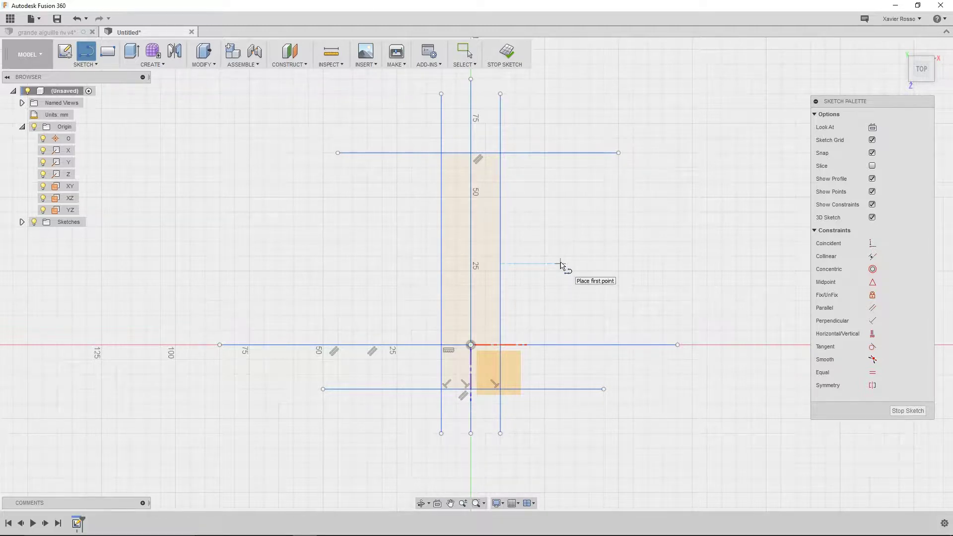
{"action": "middle_click_drag", "start_coordinate": [538, 240], "coordinate": [544, 275]}
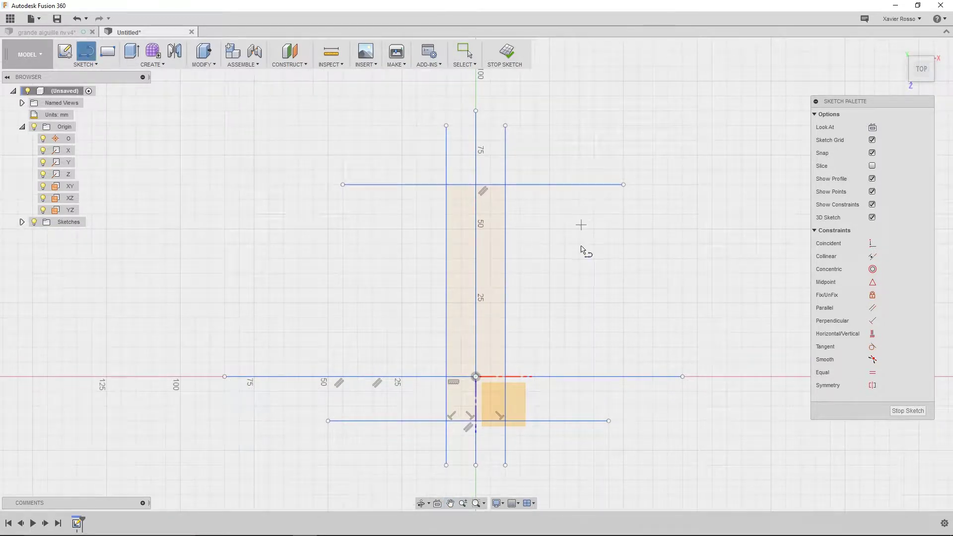
{"action": "right_click", "coordinate": [556, 214]}
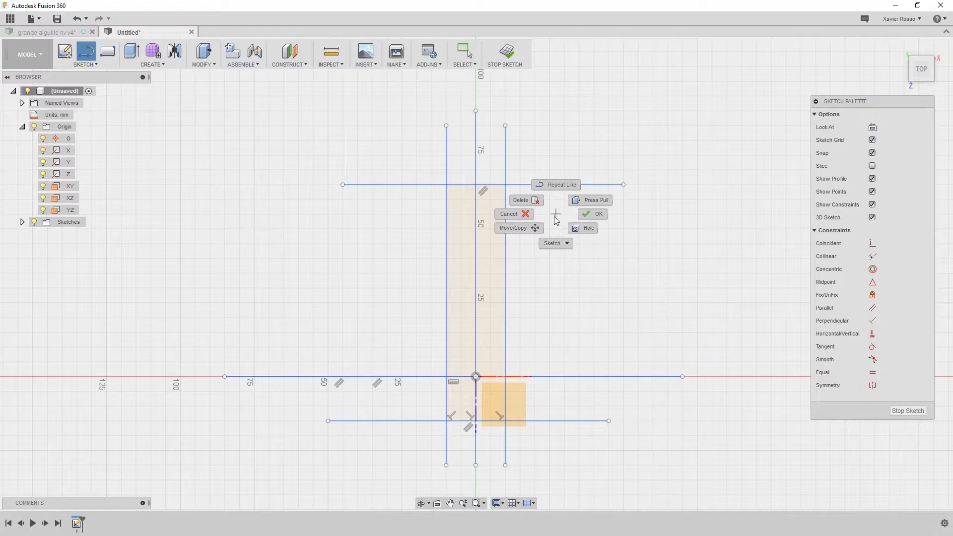
{"action": "left_click", "coordinate": [557, 219]}
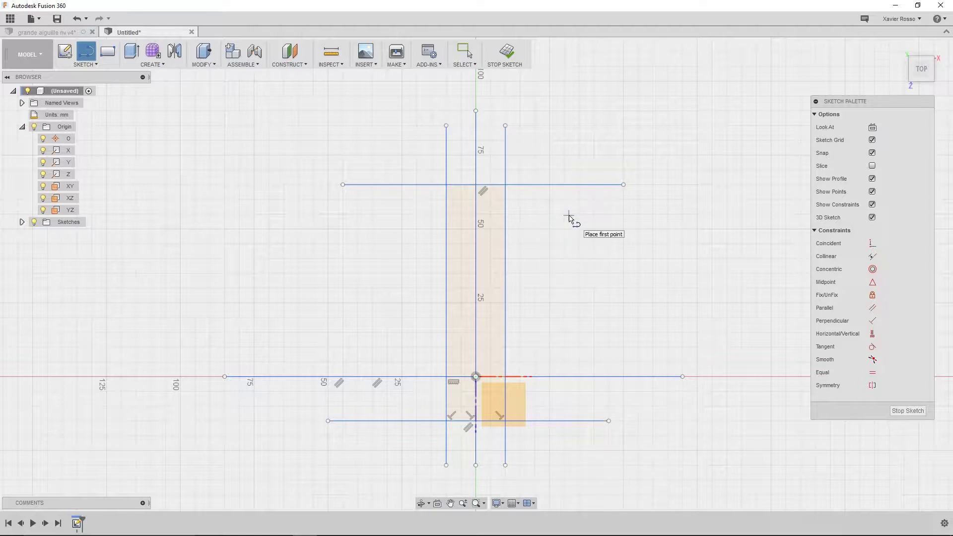
{"action": "key", "text": "Escape"}
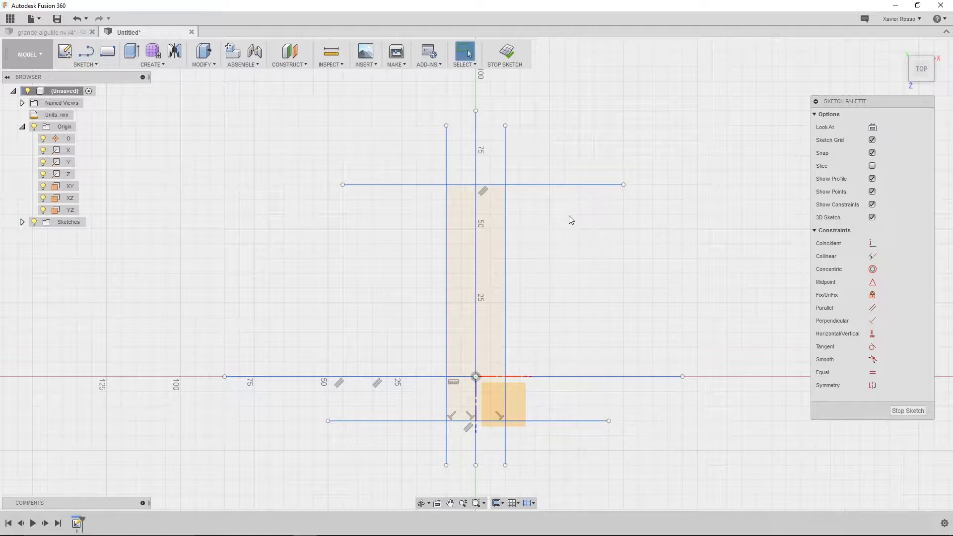
Convert all three horizontal and all three vertical sketch lines to construction lines.
{"action": "left_click", "coordinate": [527, 184]}
{"action": "left_click", "coordinate": [505, 169], "text": "shift"}
{"action": "left_click", "coordinate": [476, 166], "text": "shift"}
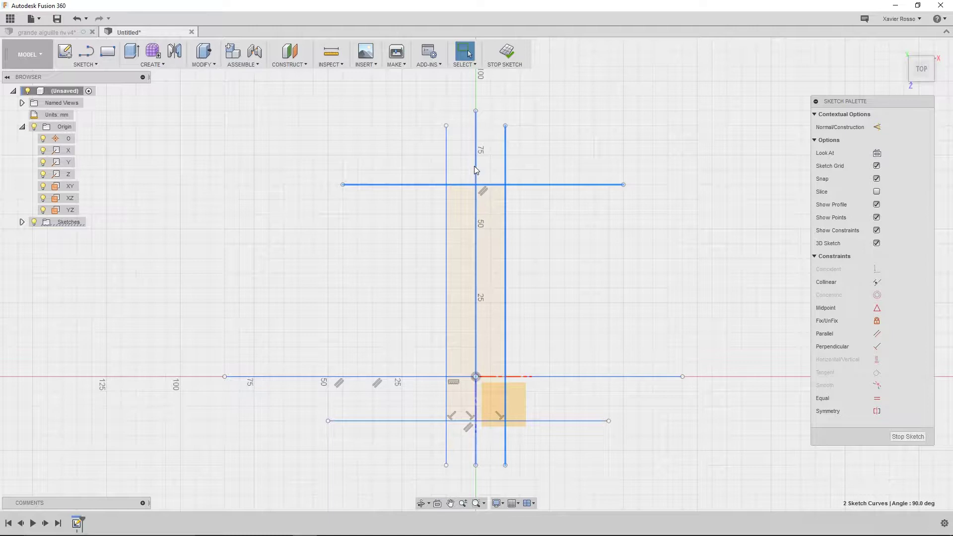
{"action": "left_click", "coordinate": [446, 170], "text": "shift"}
{"action": "left_click", "coordinate": [575, 377], "text": "shift"}
{"action": "left_click", "coordinate": [572, 421], "text": "shift"}
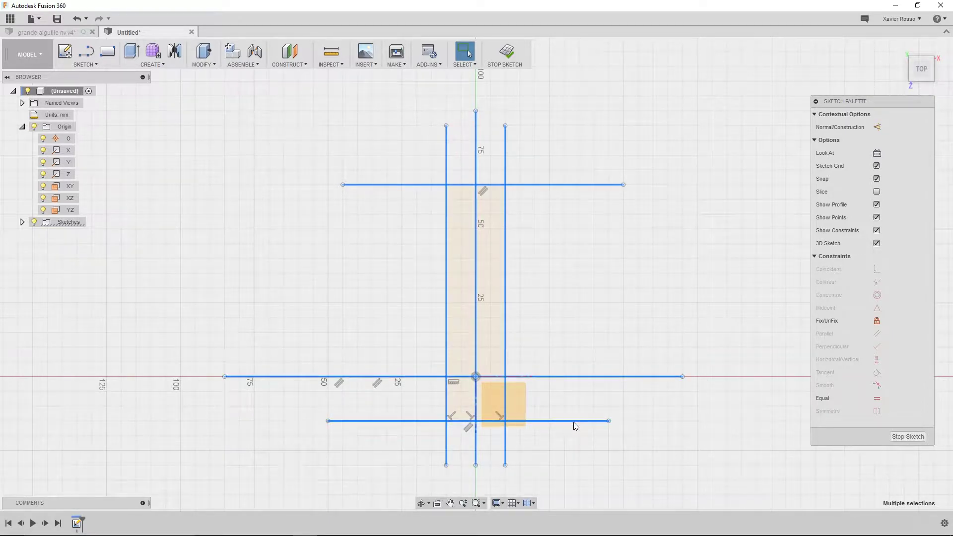
{"action": "mouse_move", "coordinate": [850, 104]}
{"action": "left_mouse_down"}
{"action": "mouse_move", "coordinate": [818, 104]}
{"action": "mouse_move", "coordinate": [832, 104]}
{"action": "left_mouse_up"}
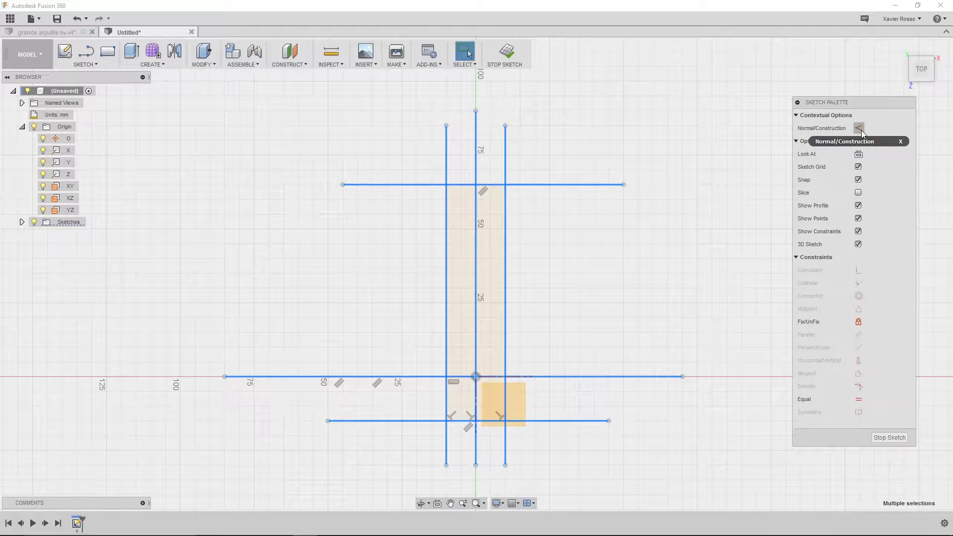
{"action": "left_click", "coordinate": [859, 128]}
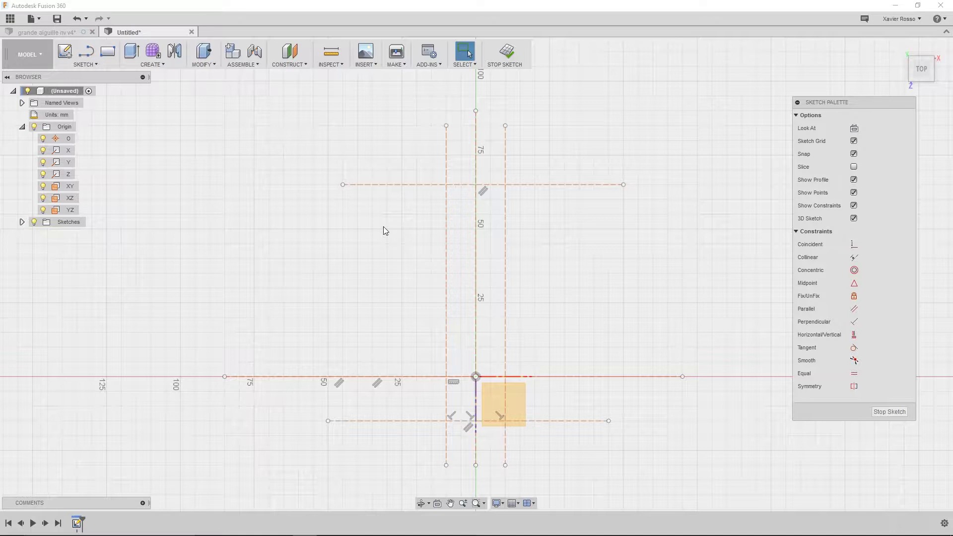
Add a trial length dimension to the upper horizontal construction line with Sketch Dimension, and undo it.
{"action": "left_click", "coordinate": [89, 66]}
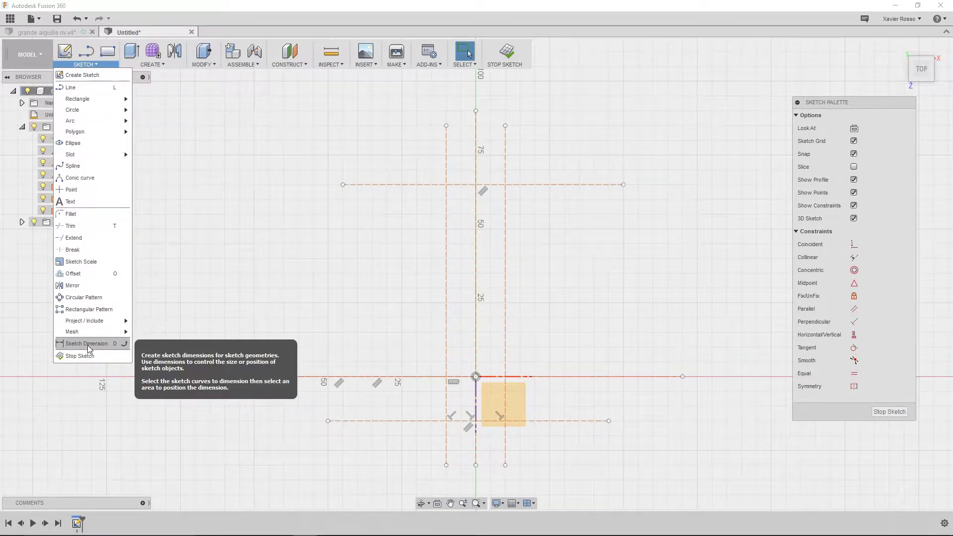
{"action": "left_click", "coordinate": [237, 7]}
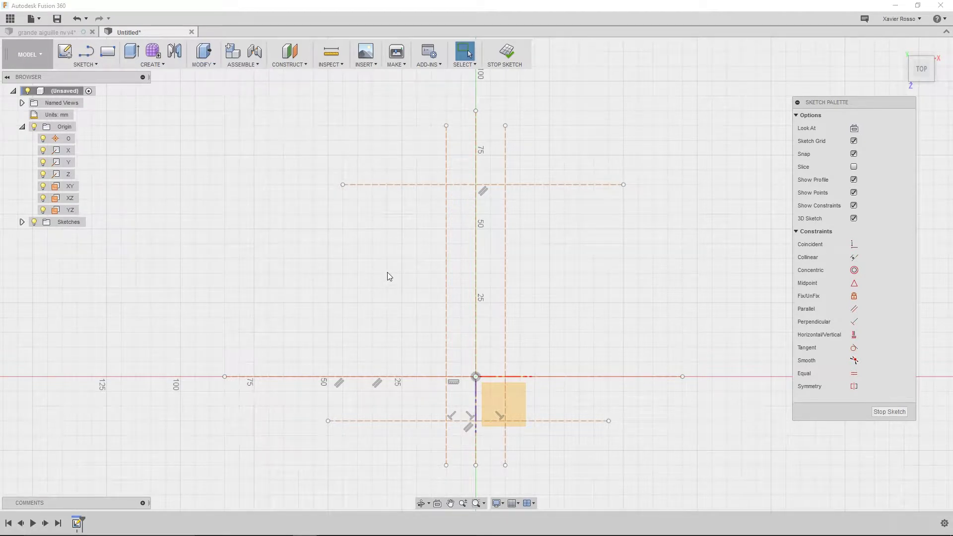
{"action": "key", "text": "d"}
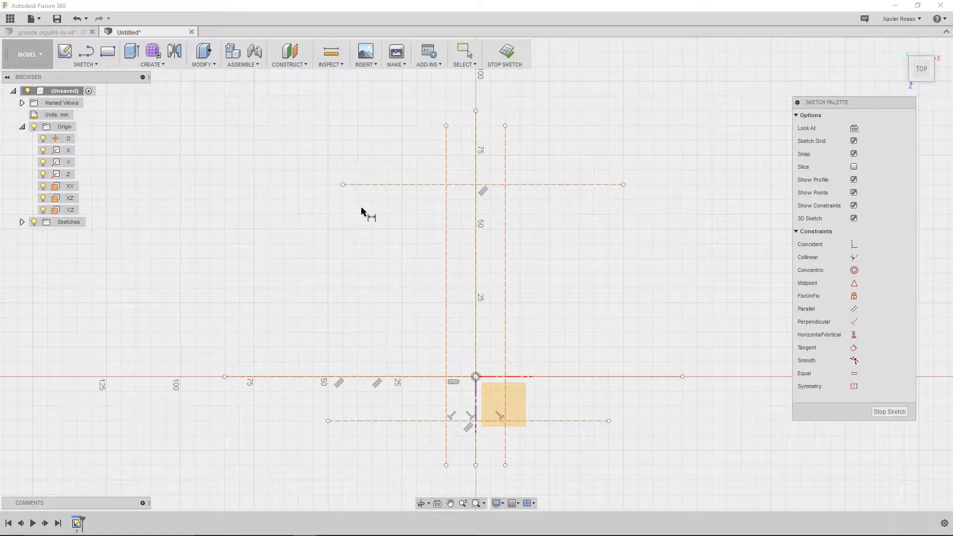
{"action": "left_click", "coordinate": [388, 187]}
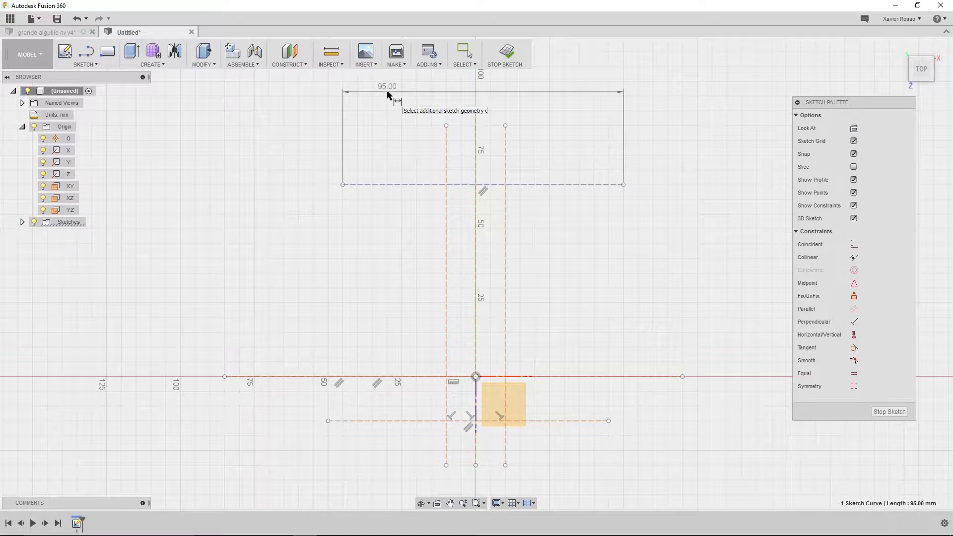
{"action": "left_click", "coordinate": [388, 94]}
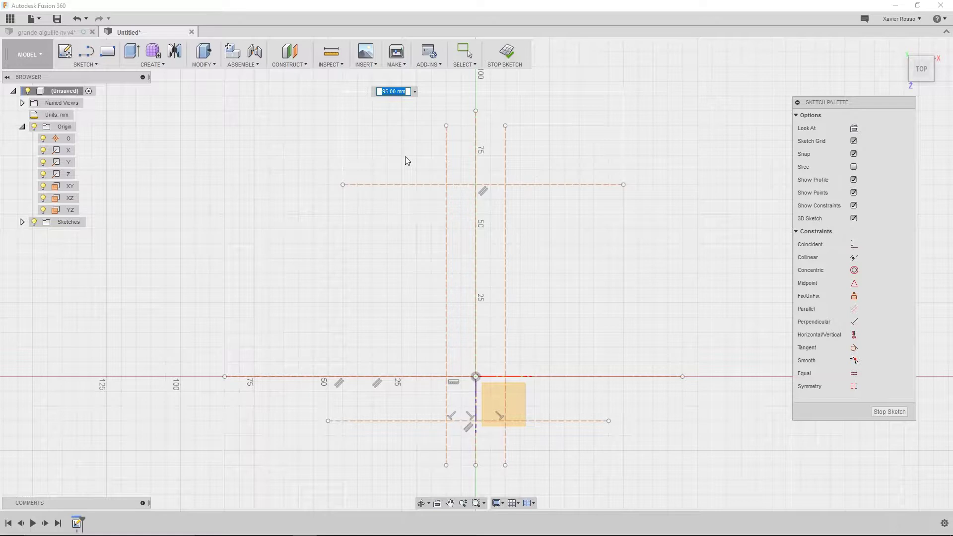
{"action": "key", "text": "Return"}
{"action": "key", "text": "Escape"}
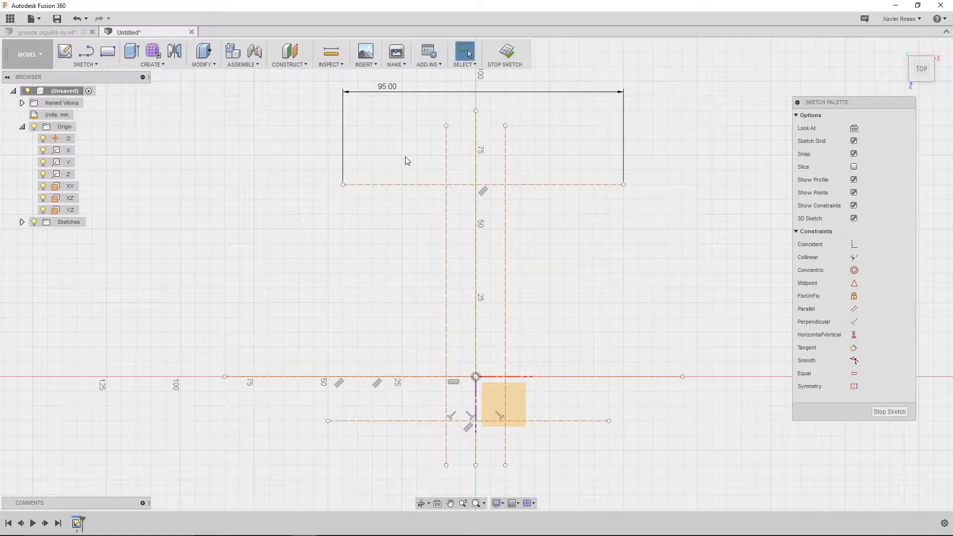
{"action": "key", "text": "ctrl+z"}
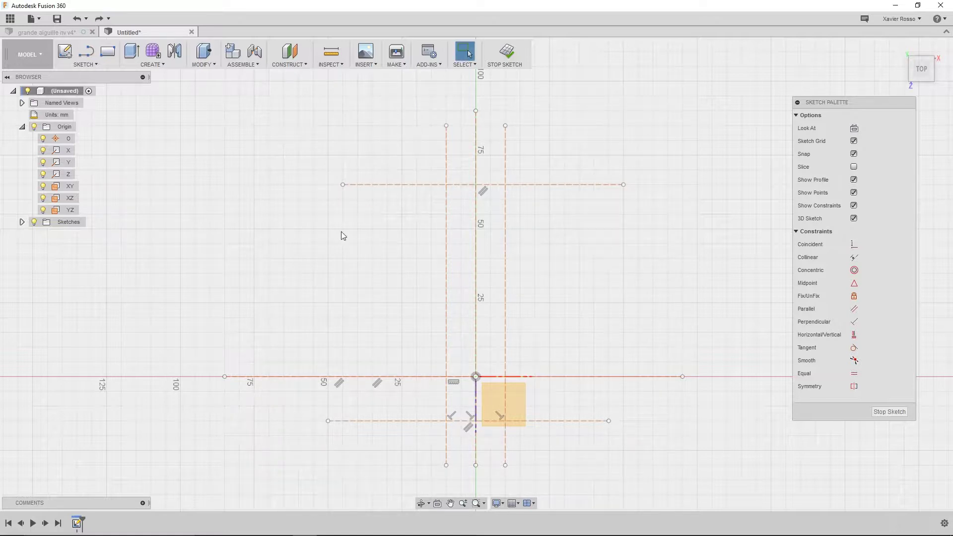
Dimension the distance between the X-axis line and the upper horizontal construction line as 13 mm.
{"action": "key", "text": "d"}
{"action": "left_click", "coordinate": [356, 376]}
{"action": "left_click", "coordinate": [373, 185]}
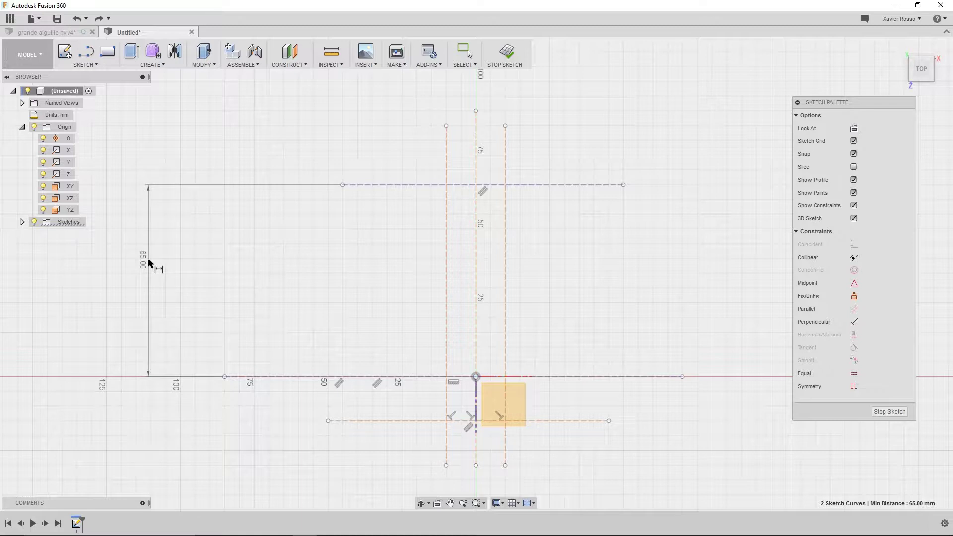
{"action": "left_click", "coordinate": [149, 263]}
{"action": "type", "text": "13"}
{"action": "key", "text": "Return"}
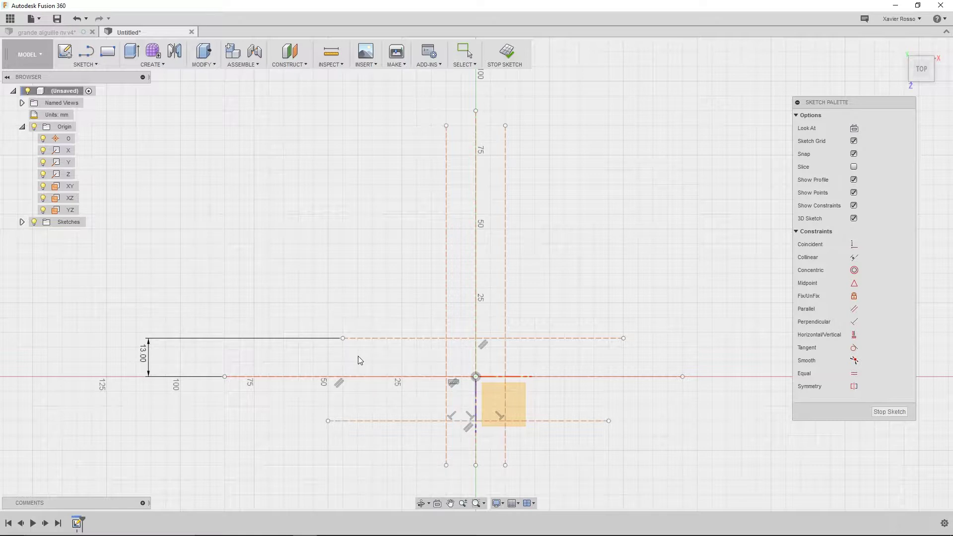
{"action": "scroll", "coordinate": [358, 420], "scroll_direction": "up", "scroll_amount": 3}
{"action": "middle_click_drag", "start_coordinate": [317, 419], "coordinate": [413, 402]}
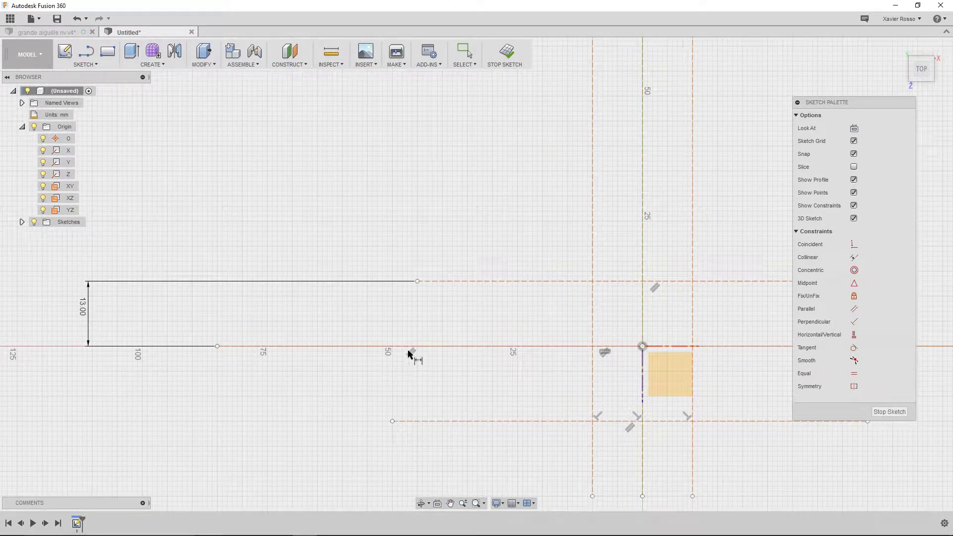
{"action": "left_click", "coordinate": [437, 421]}
{"action": "left_click", "coordinate": [478, 347]}
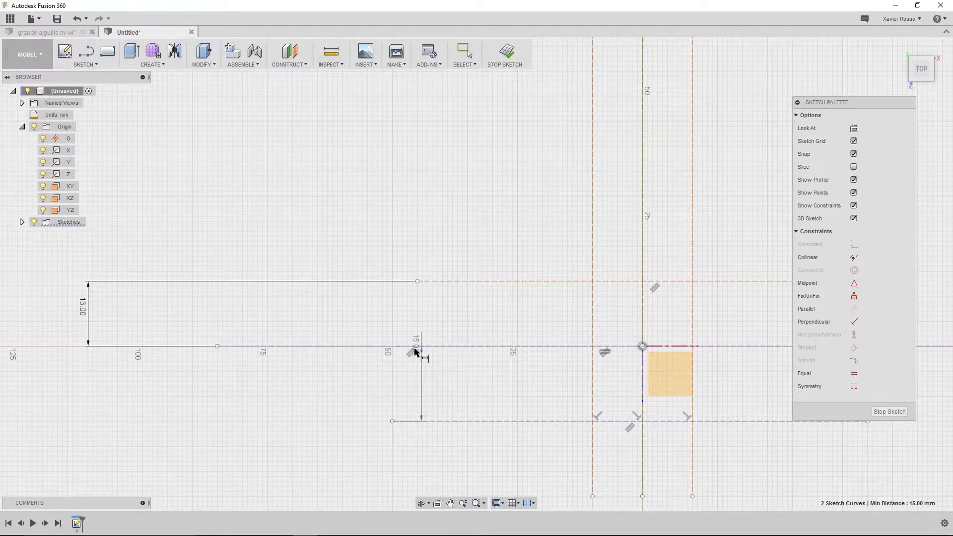
{"action": "key", "text": "Escape"}
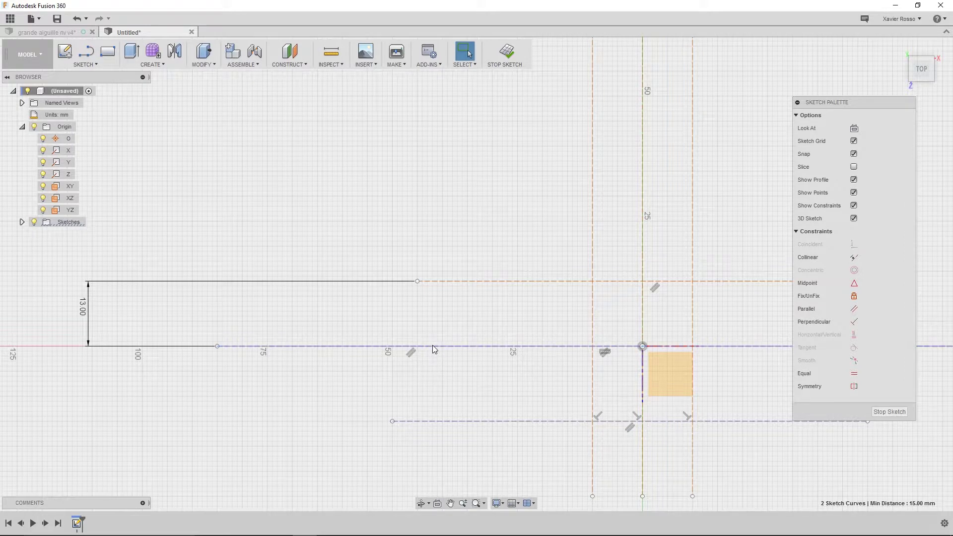
{"action": "key", "text": "Escape"}
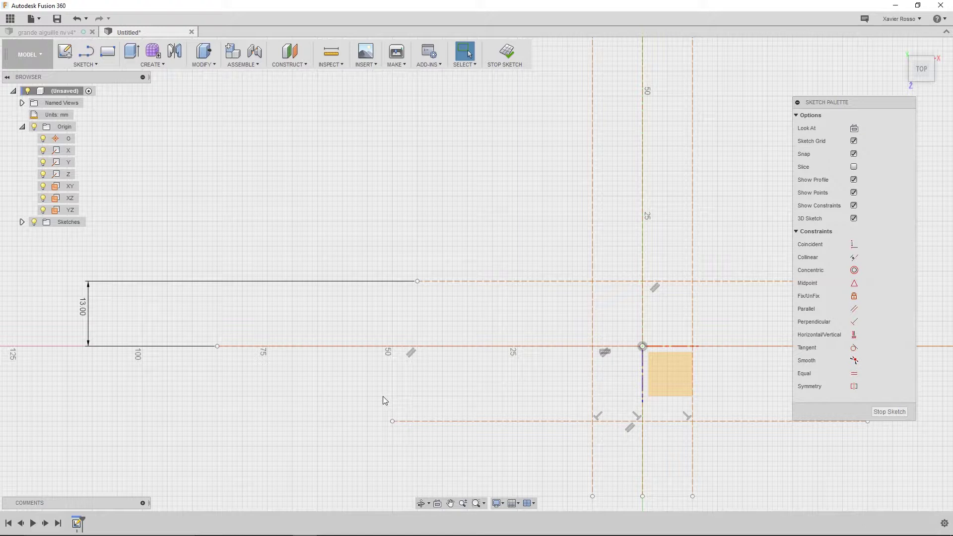
Dimension the distance between the X-axis line and the lower horizontal construction line as 3 mm.
{"action": "key", "text": "d"}
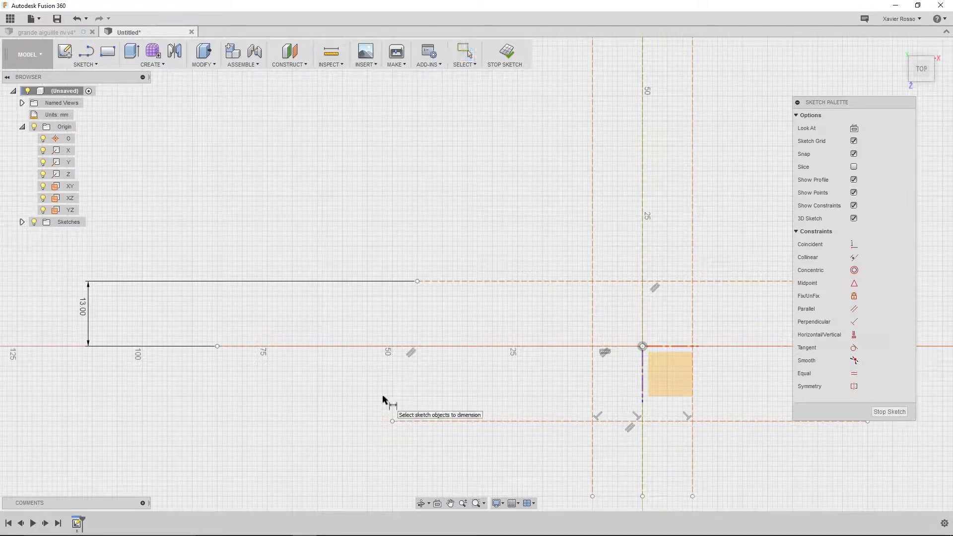
{"action": "left_click", "coordinate": [362, 347]}
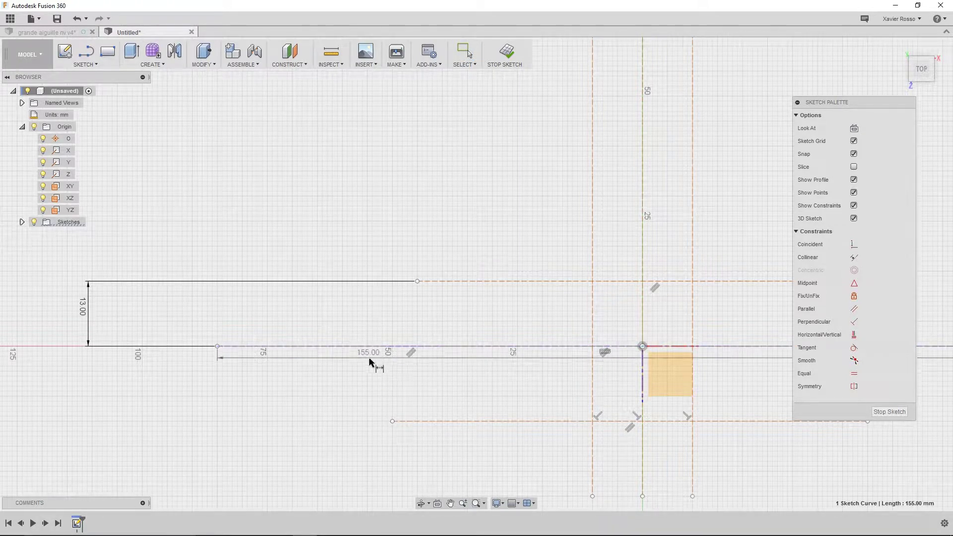
{"action": "left_click", "coordinate": [416, 421]}
{"action": "left_click", "coordinate": [417, 422]}
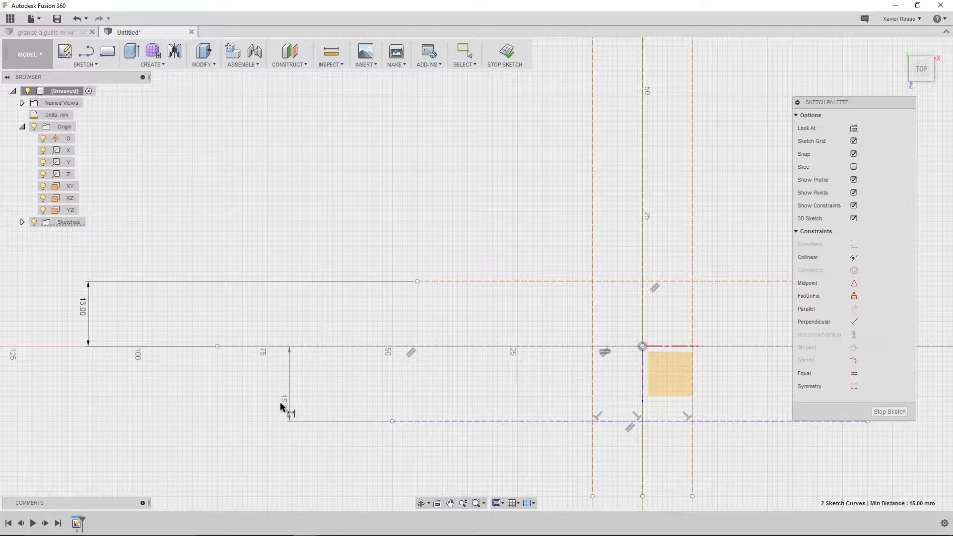
{"action": "left_click", "coordinate": [165, 388]}
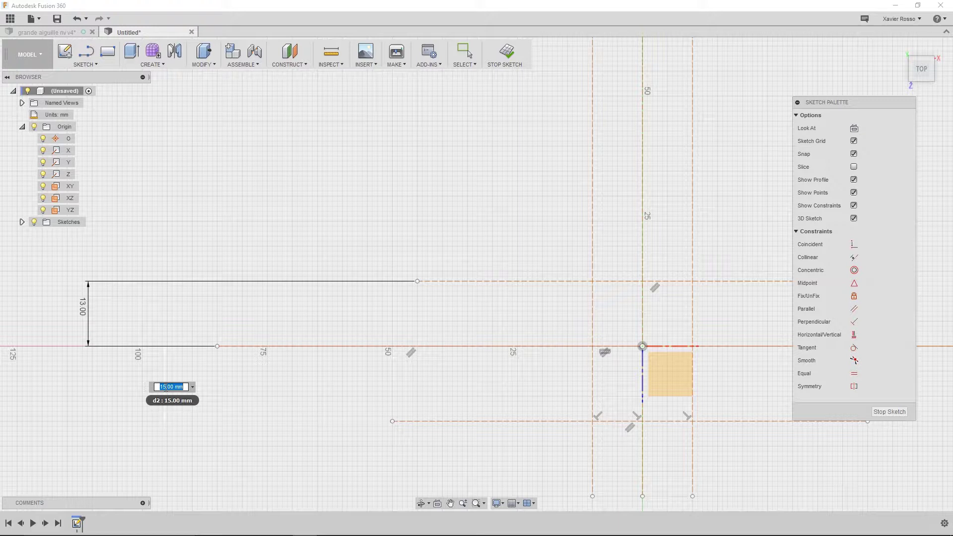
{"action": "type", "text": "3"}
{"action": "key", "text": "Return"}
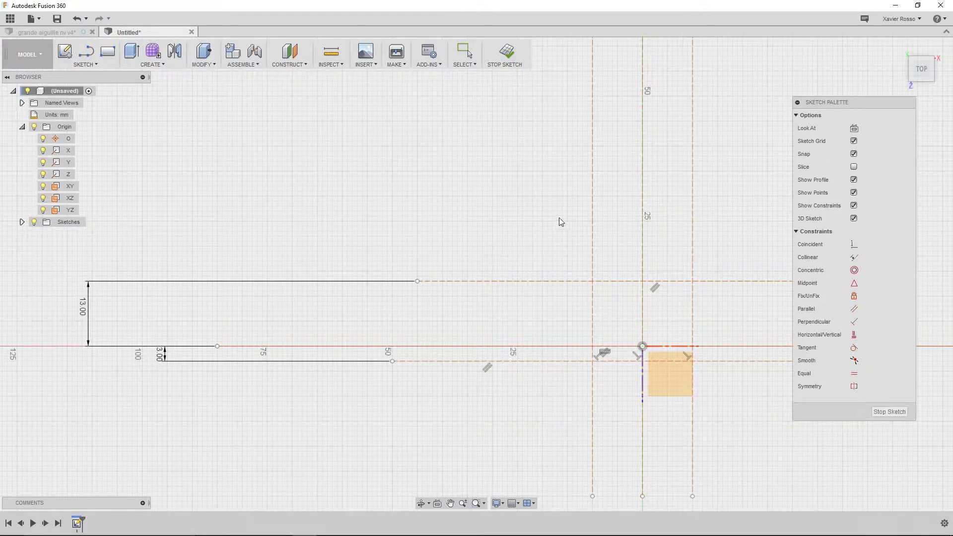
Dimension the distance between the two outer vertical construction lines as 2 mm.
{"action": "middle_click_drag", "start_coordinate": [559, 218], "coordinate": [383, 305]}
{"action": "scroll", "coordinate": [392, 313], "scroll_direction": "down", "scroll_amount": 3}
{"action": "scroll", "coordinate": [398, 317], "scroll_direction": "down", "scroll_amount": 1}
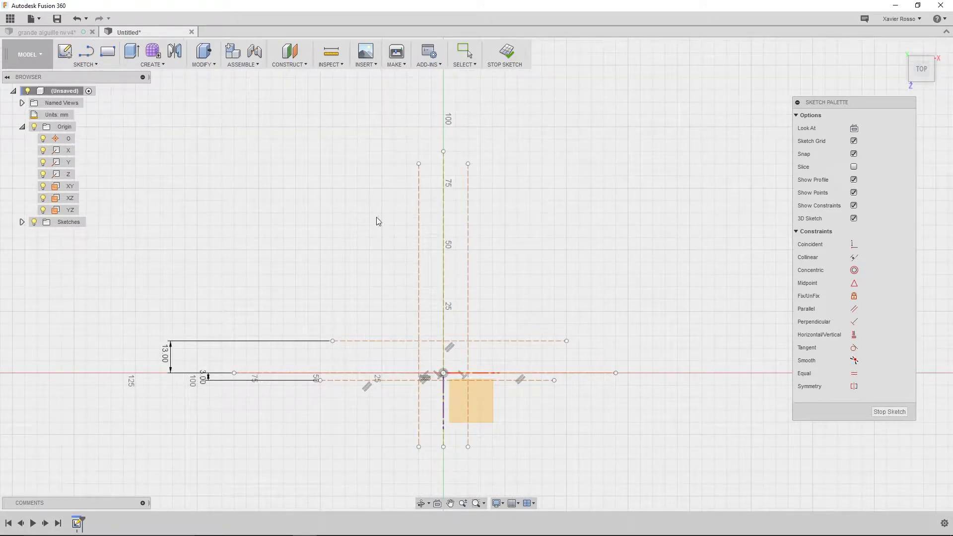
{"action": "key", "text": "d"}
{"action": "left_click", "coordinate": [419, 251]}
{"action": "left_click", "coordinate": [468, 251]}
{"action": "left_click", "coordinate": [446, 88]}
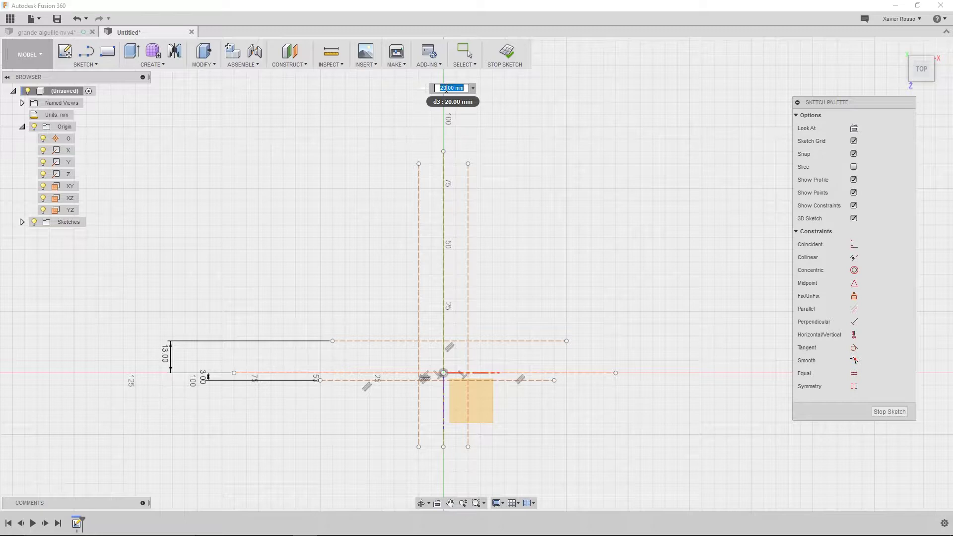
{"action": "type", "text": "2"}
{"action": "key", "text": "Return"}
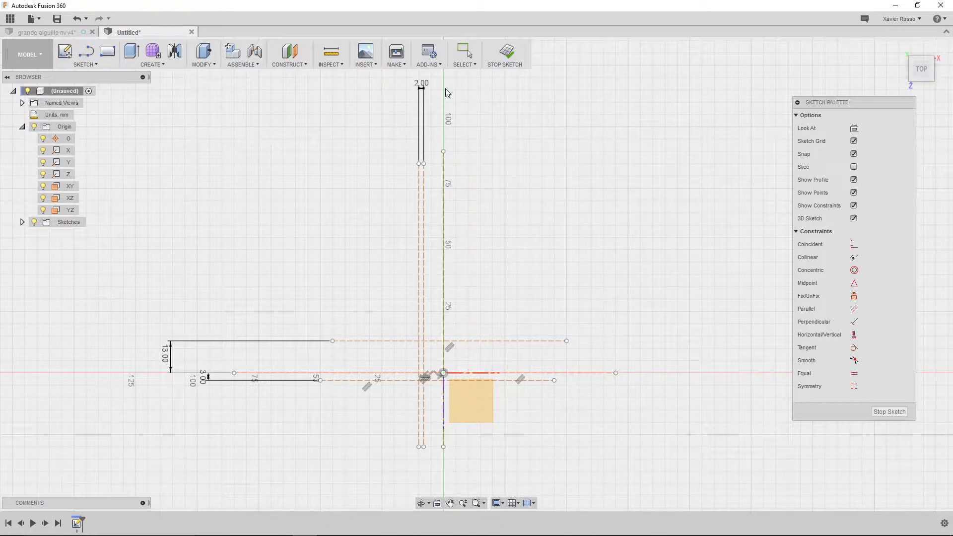
Try a Symmetry constraint on the two outer vertical lines about the unfixed central vertical line, and undo it.
{"action": "scroll", "coordinate": [431, 252], "scroll_direction": "up", "scroll_amount": 3}
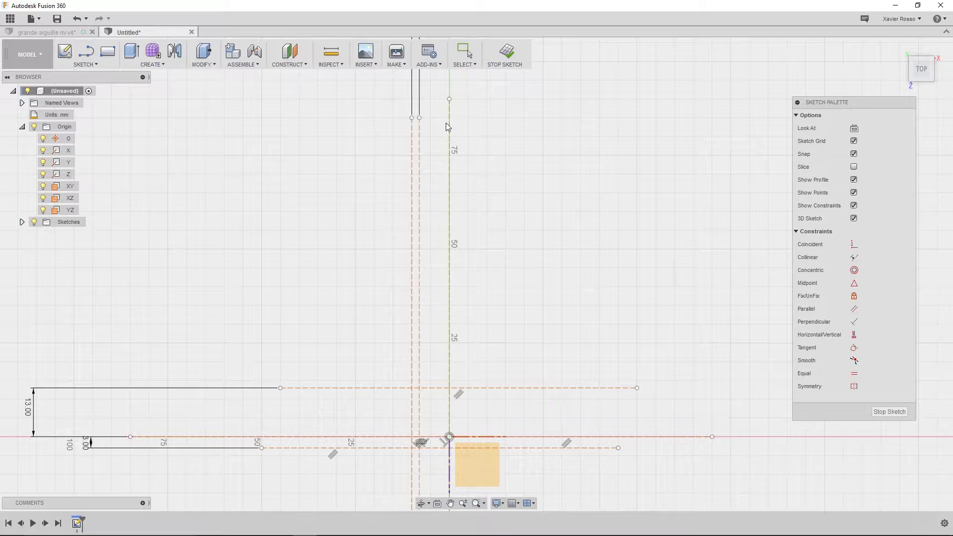
{"action": "middle_click_drag", "start_coordinate": [495, 205], "coordinate": [490, 205]}
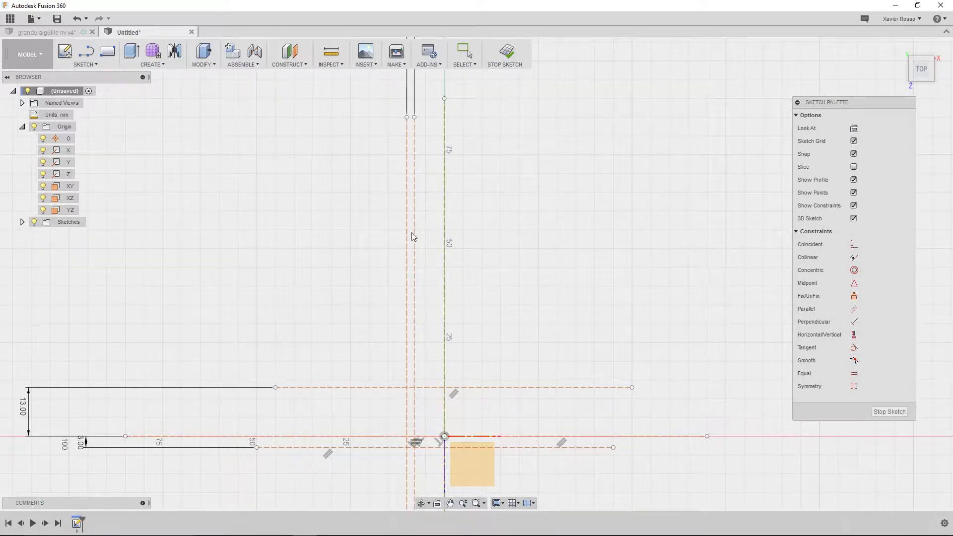
{"action": "mouse_move", "coordinate": [824, 108]}
{"action": "left_mouse_down"}
{"action": "mouse_move", "coordinate": [818, 155]}
{"action": "mouse_move", "coordinate": [818, 133]}
{"action": "left_mouse_up"}
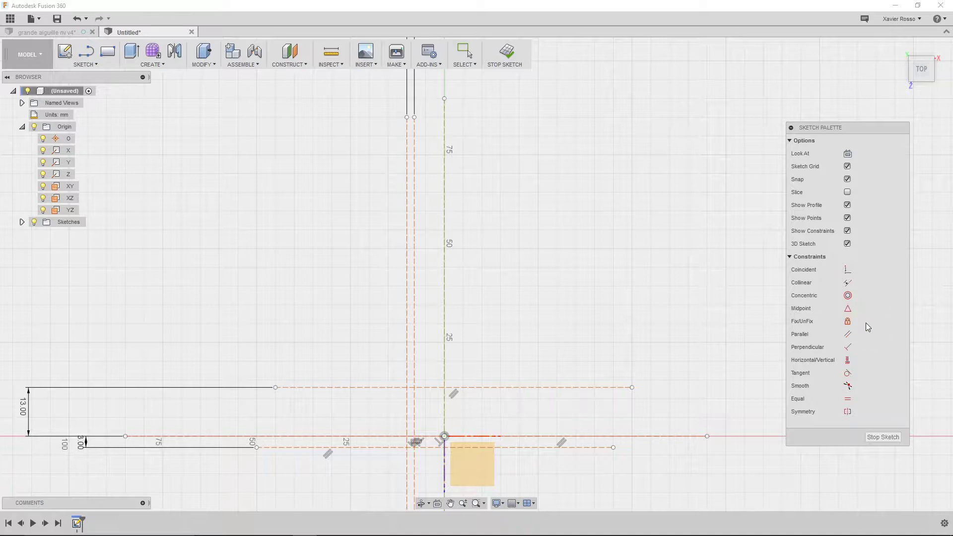
{"action": "left_click", "coordinate": [847, 411]}
{"action": "middle_click_drag", "start_coordinate": [470, 260], "coordinate": [495, 280]}
{"action": "left_click", "coordinate": [439, 242]}
{"action": "left_click", "coordinate": [431, 244]}
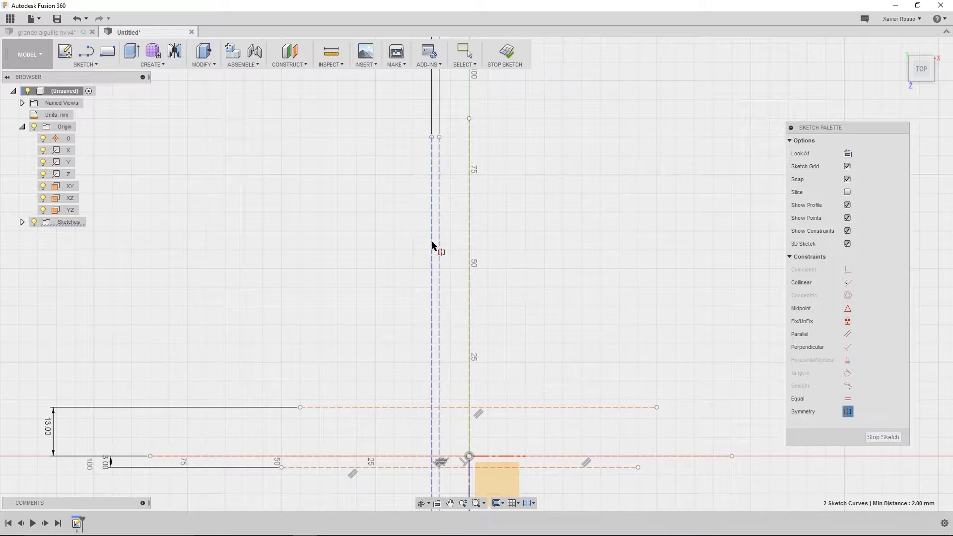
{"action": "left_click", "coordinate": [470, 207]}
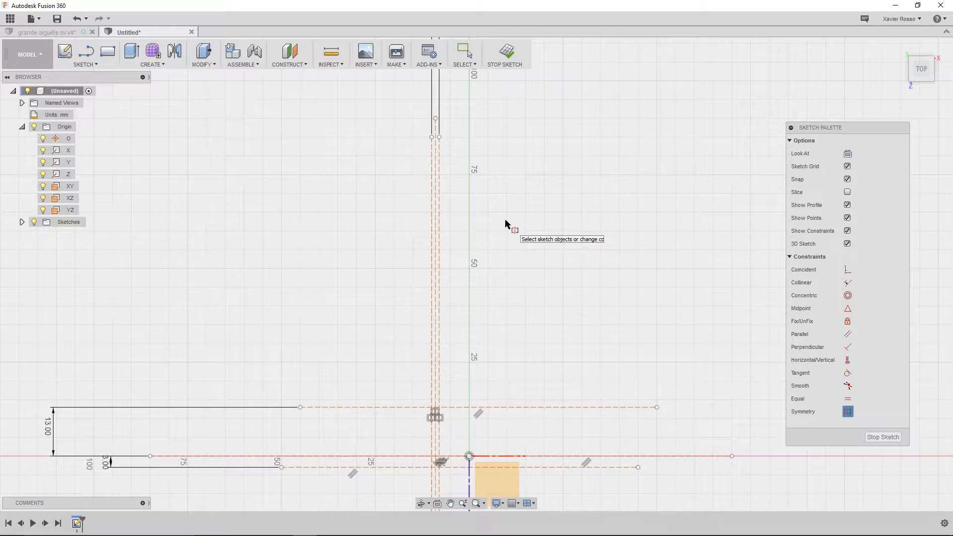
{"action": "key", "text": "Escape"}
{"action": "key", "text": "ctrl+z"}
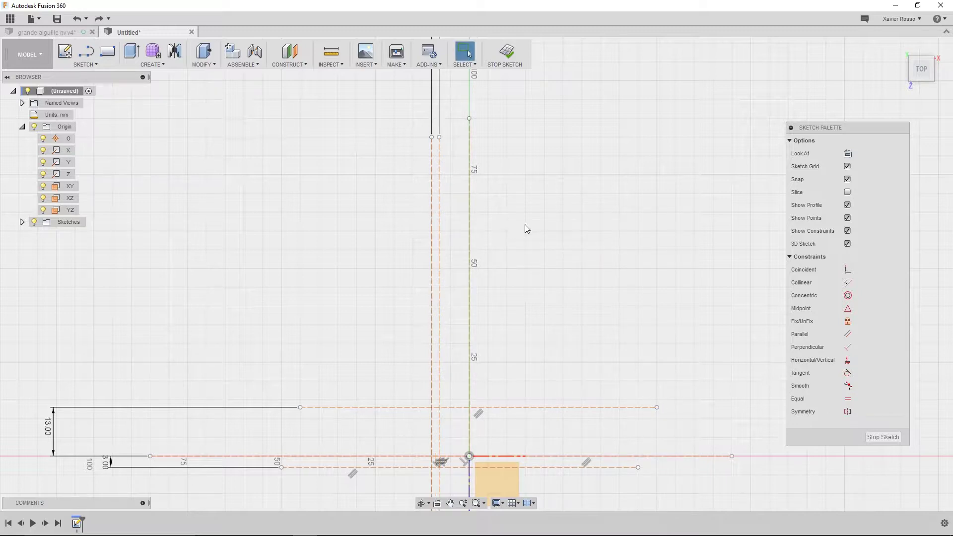
Lock the central vertical construction line in place with the Fix constraint and end the command.
{"action": "left_click", "coordinate": [471, 214]}
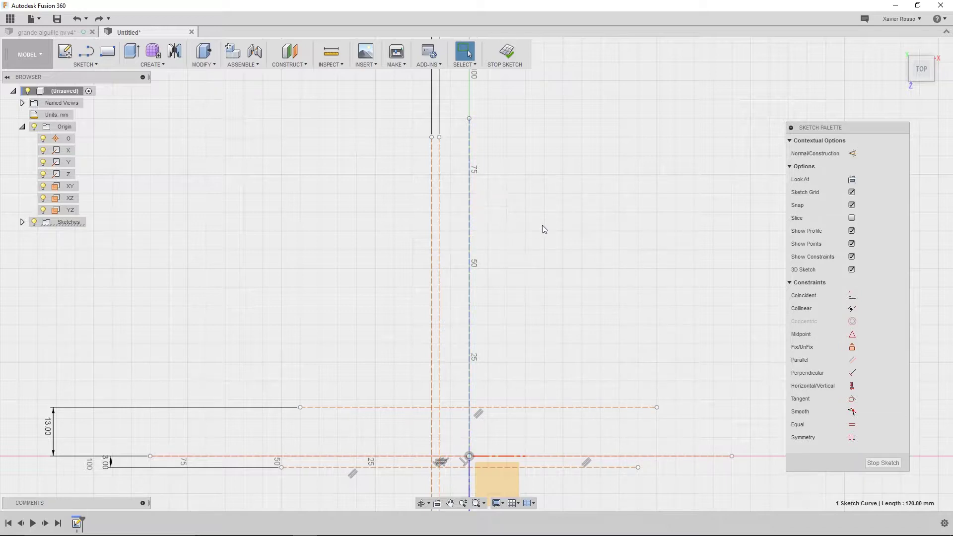
{"action": "key", "text": "Escape"}
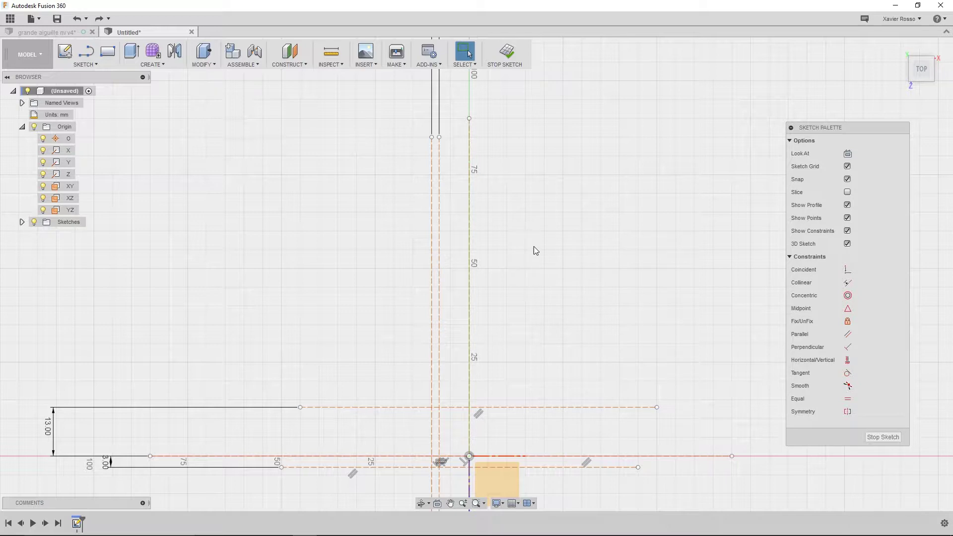
{"action": "left_click", "coordinate": [848, 322]}
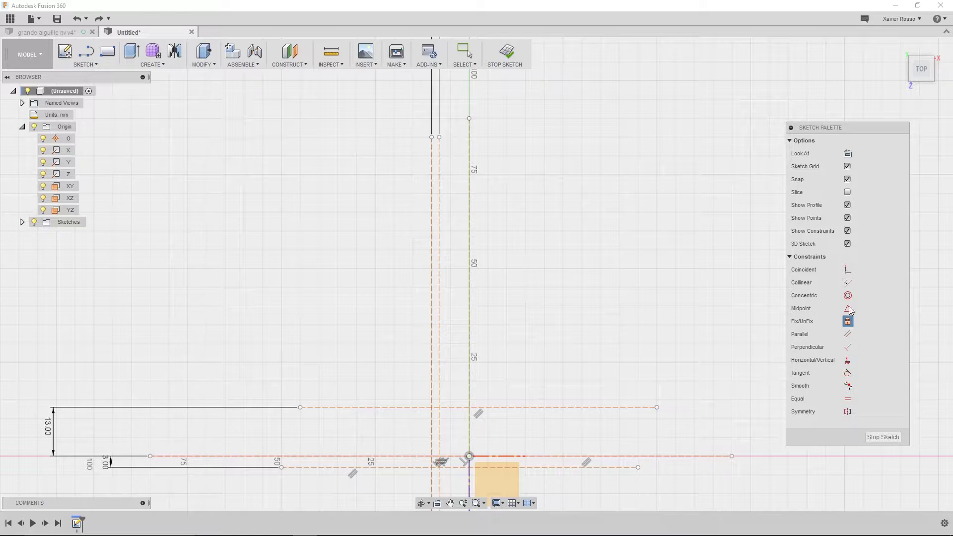
{"action": "left_click", "coordinate": [470, 238]}
{"action": "right_click", "coordinate": [512, 248]}
{"action": "left_click", "coordinate": [544, 247]}
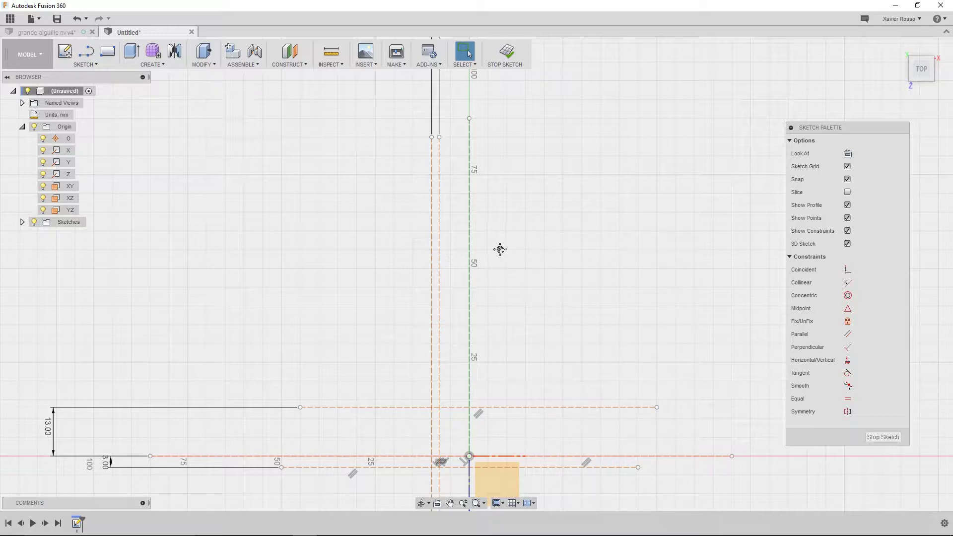
{"action": "middle_click_drag", "start_coordinate": [500, 249], "coordinate": [511, 251]}
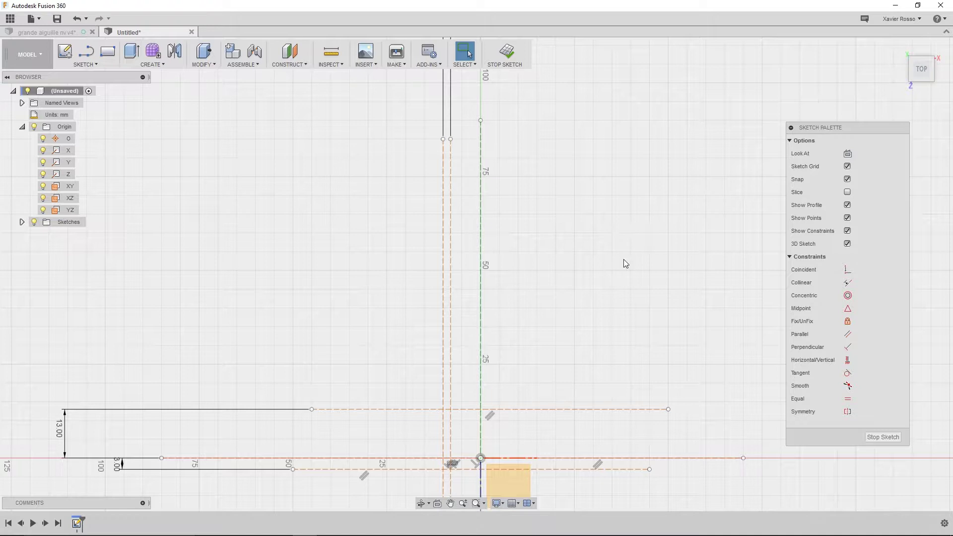
Make the two outer vertical construction lines symmetric about the fixed central vertical line and end the Symmetry command.
{"action": "left_click", "coordinate": [849, 413]}
{"action": "left_click", "coordinate": [450, 260]}
{"action": "left_click", "coordinate": [443, 258]}
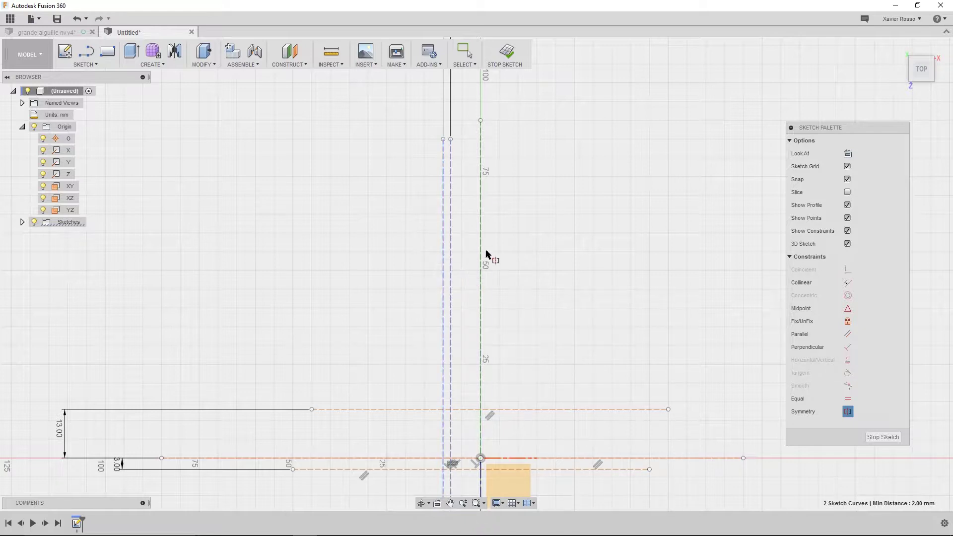
{"action": "left_click", "coordinate": [480, 244]}
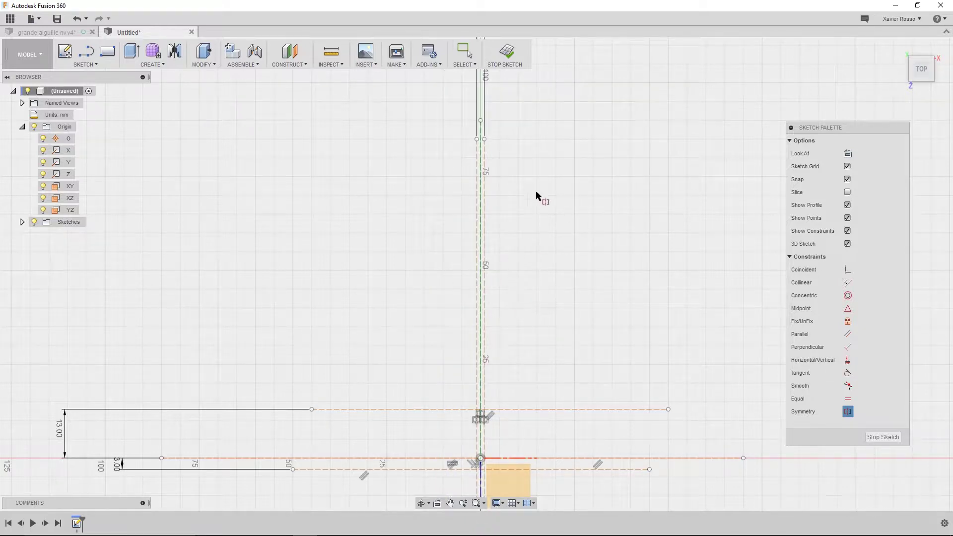
{"action": "middle_click_drag", "start_coordinate": [484, 442], "coordinate": [451, 290]}
{"action": "scroll", "coordinate": [452, 290], "scroll_direction": "up", "scroll_amount": 5}
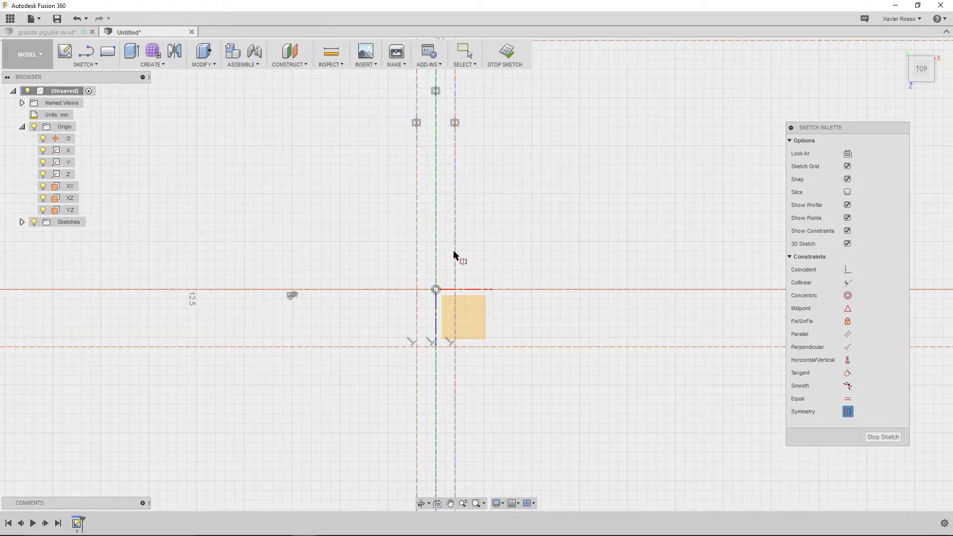
{"action": "right_click", "coordinate": [475, 219]}
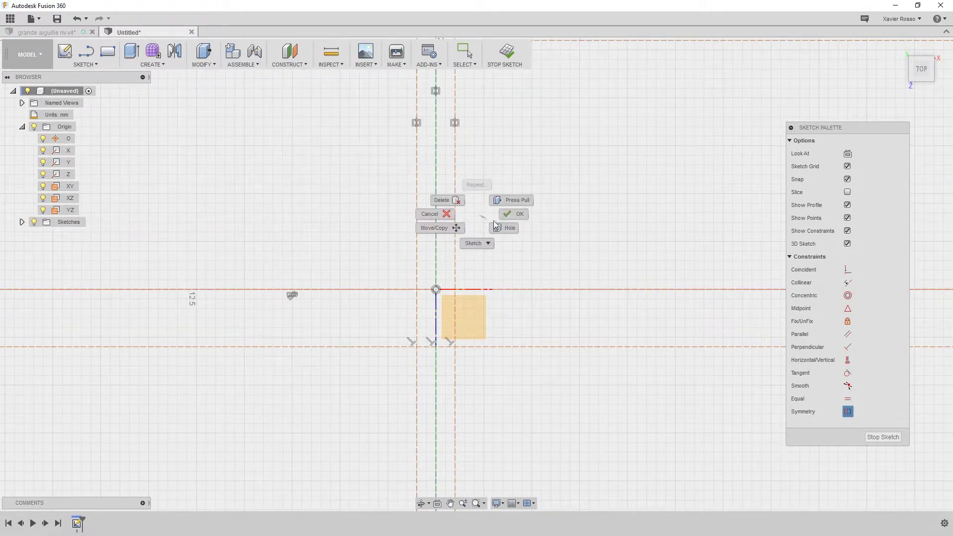
{"action": "left_click", "coordinate": [513, 219]}
Draw a closed four-line needle outline through the central line's upper and lower horizontal intersections and the outer verticals' X-axis intersections.
{"action": "scroll", "coordinate": [475, 254], "scroll_direction": "down", "scroll_amount": 3}
{"action": "middle_click_drag", "start_coordinate": [469, 199], "coordinate": [481, 276]}
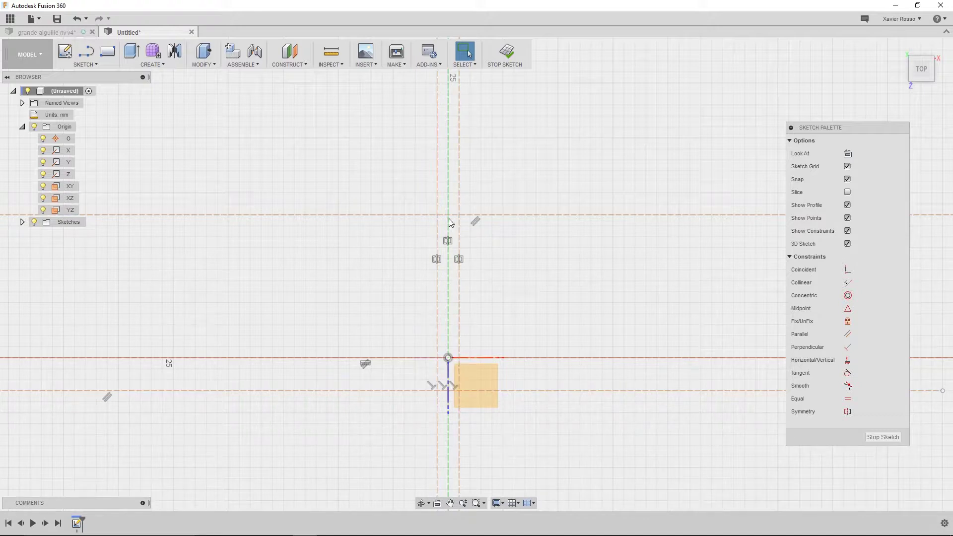
{"action": "scroll", "coordinate": [487, 333], "scroll_direction": "up", "scroll_amount": 2}
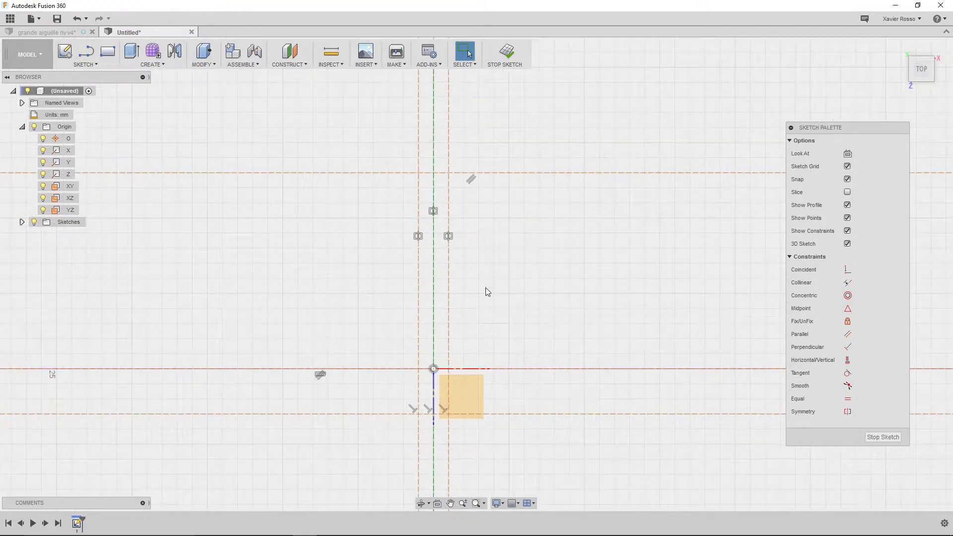
{"action": "middle_click_drag", "start_coordinate": [507, 282], "coordinate": [528, 283]}
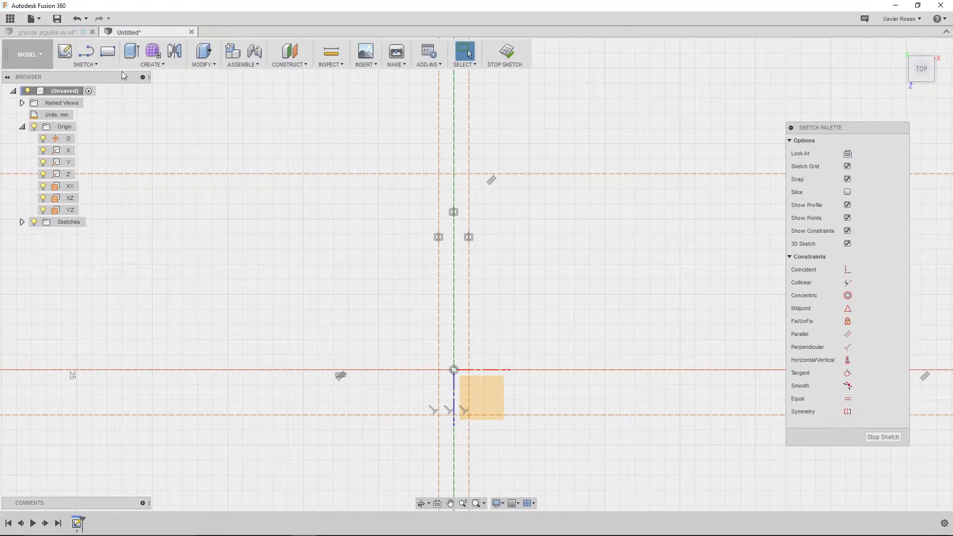
{"action": "left_click", "coordinate": [92, 56]}
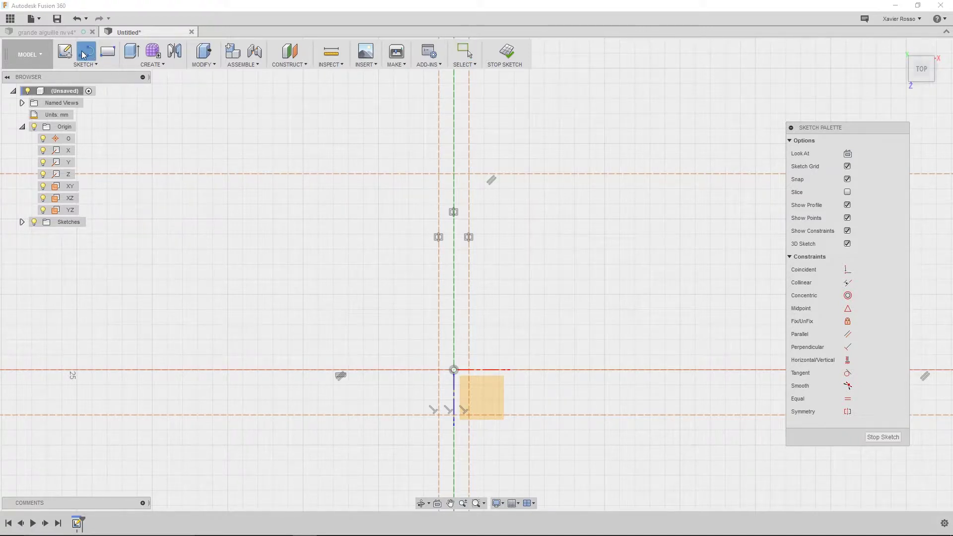
{"action": "left_click", "coordinate": [85, 65]}
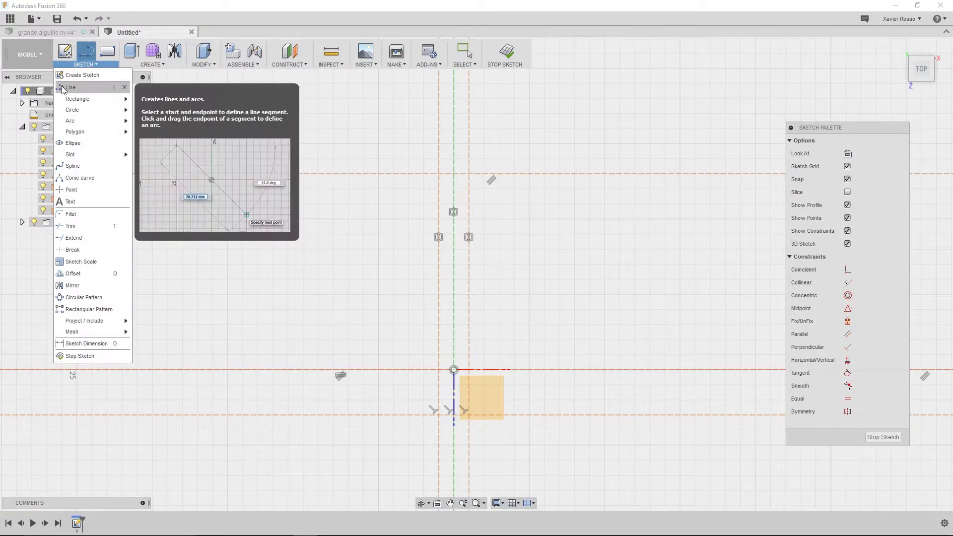
{"action": "left_click", "coordinate": [82, 89]}
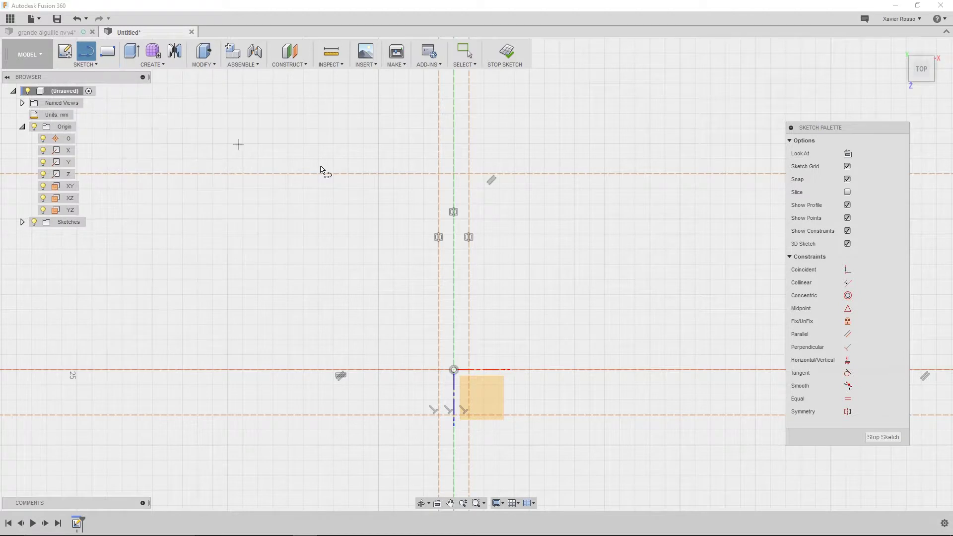
{"action": "left_click", "coordinate": [453, 173]}
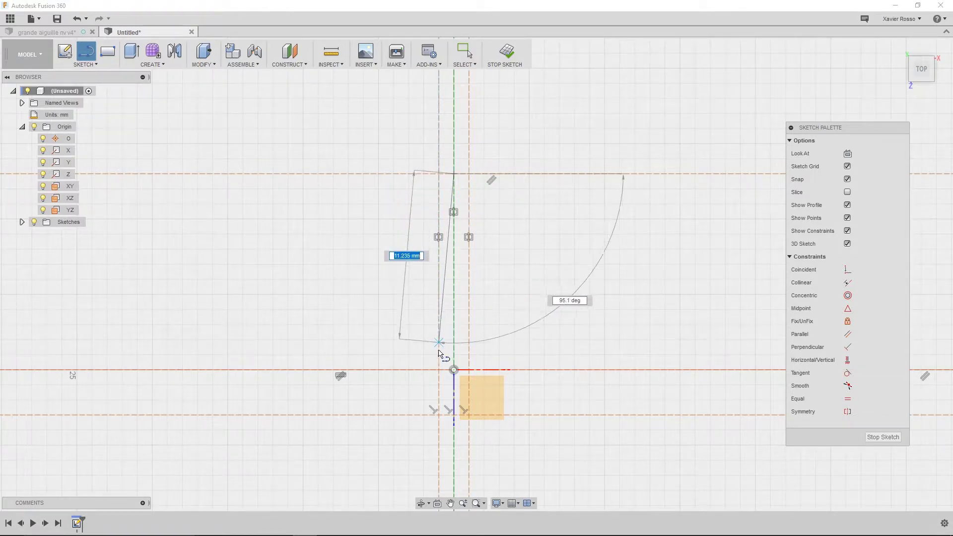
{"action": "left_click", "coordinate": [438, 370]}
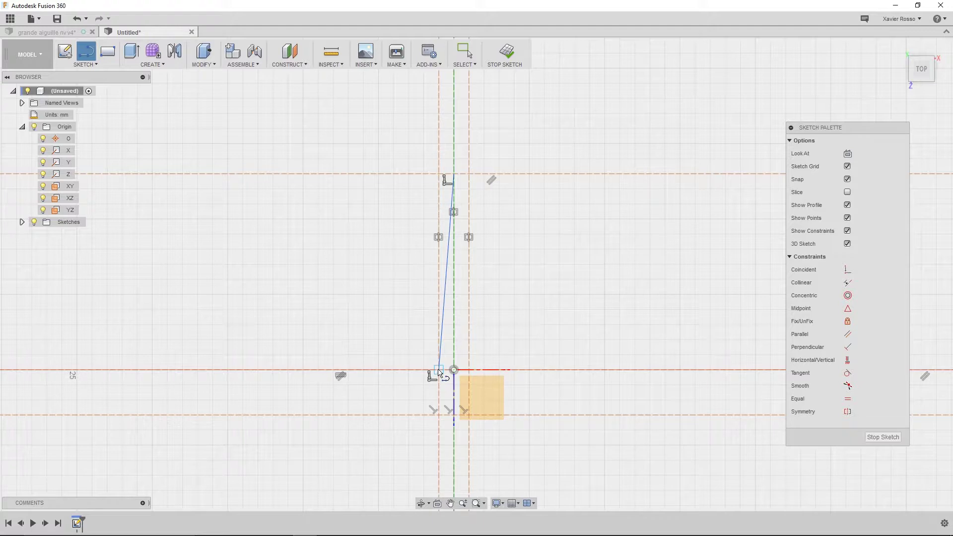
{"action": "left_click", "coordinate": [453, 422]}
{"action": "left_click", "coordinate": [469, 369]}
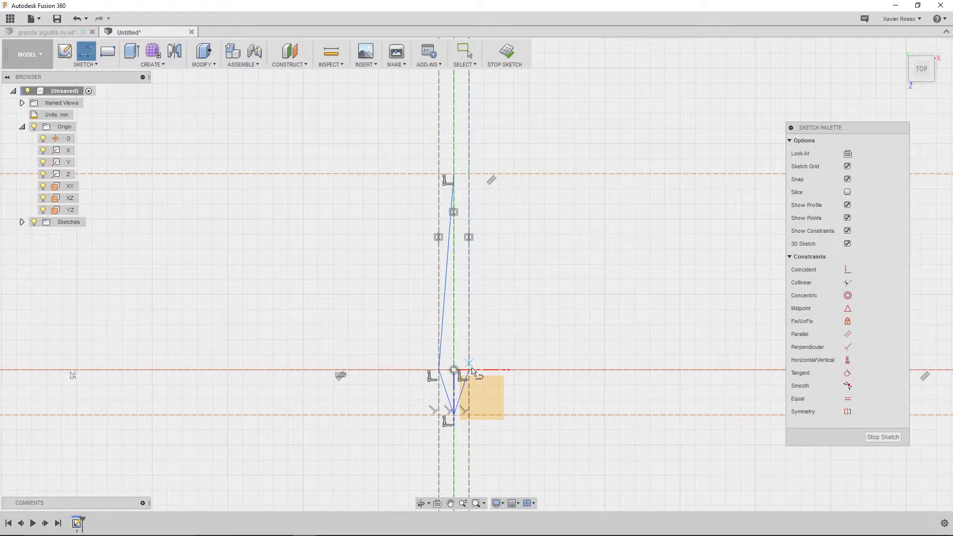
{"action": "left_click", "coordinate": [454, 175]}
{"action": "scroll", "coordinate": [473, 372], "scroll_direction": "up", "scroll_amount": 2}
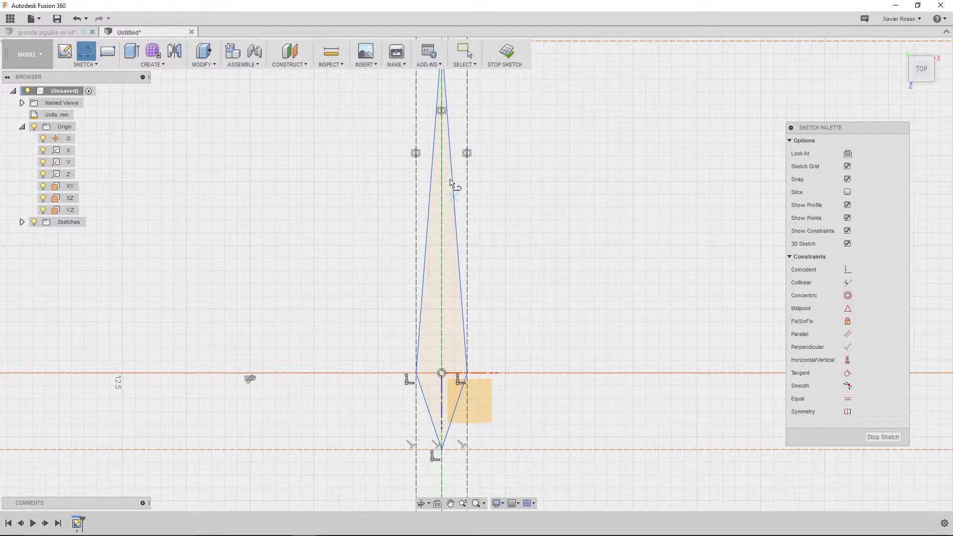
{"action": "mouse_move", "coordinate": [452, 115]}
{"action": "middle_mouse_down"}
{"action": "mouse_move", "coordinate": [463, 159]}
{"action": "mouse_move", "coordinate": [478, 149]}
{"action": "middle_mouse_up"}
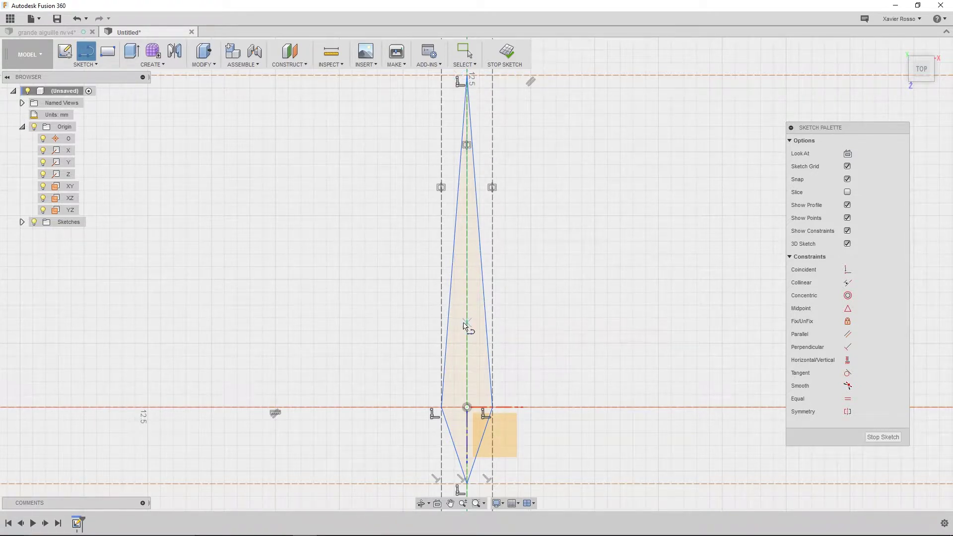
{"action": "right_click", "coordinate": [568, 240]}
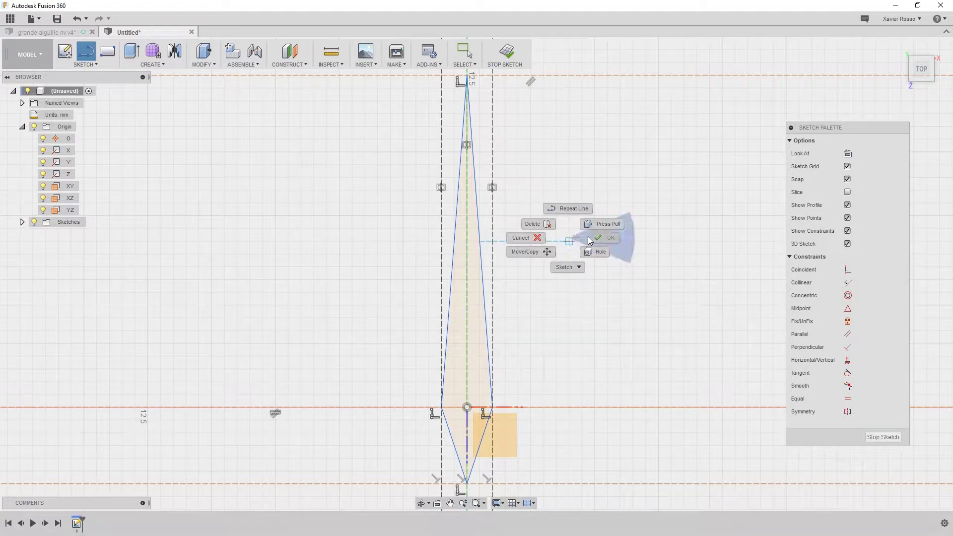
End the Line command and select the needle's closed profile to inspect it.
{"action": "left_click", "coordinate": [591, 240]}
{"action": "right_click", "coordinate": [548, 242]}
{"action": "left_click", "coordinate": [552, 239]}
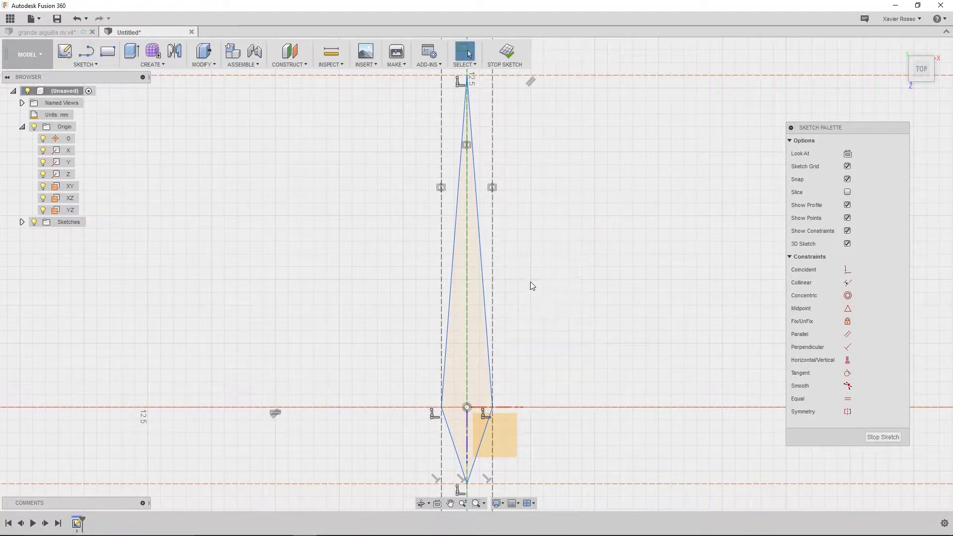
{"action": "left_click", "coordinate": [466, 300]}
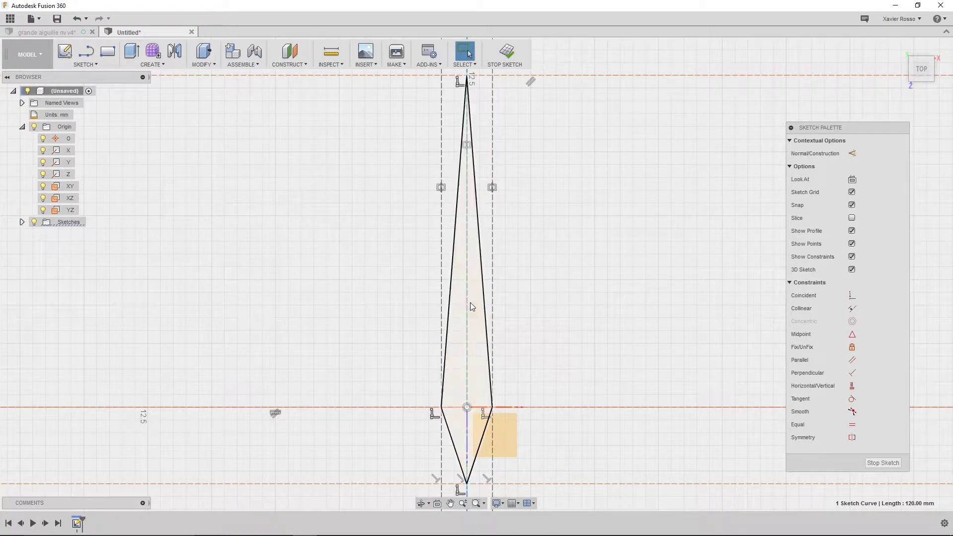
{"action": "left_click", "coordinate": [472, 301]}
{"action": "middle_click_drag", "start_coordinate": [552, 365], "coordinate": [471, 347], "text": "shift"}
{"action": "left_click", "coordinate": [469, 348]}
{"action": "left_click", "coordinate": [476, 368]}
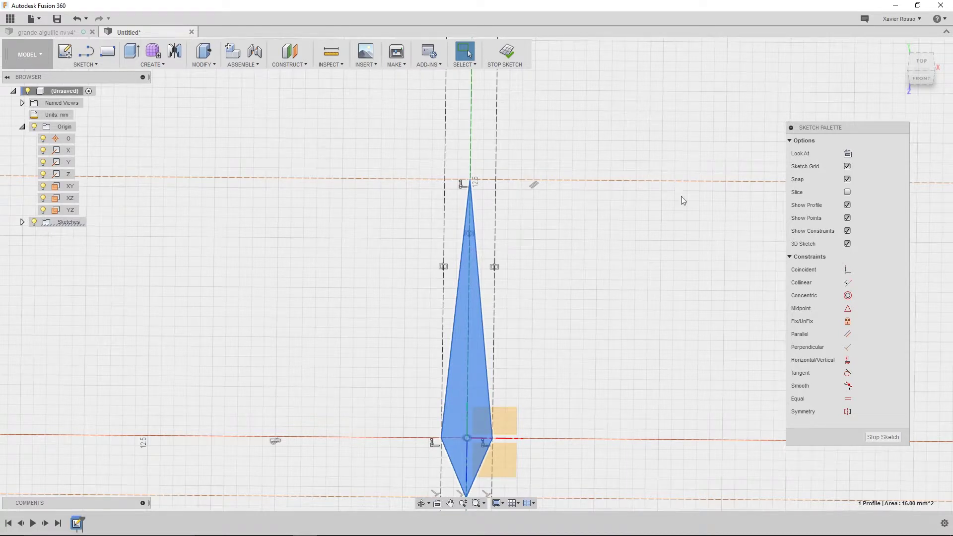
{"action": "left_click", "coordinate": [922, 63]}
{"action": "scroll", "coordinate": [549, 254], "scroll_direction": "down", "scroll_amount": 3}
{"action": "scroll", "coordinate": [547, 251], "scroll_direction": "up", "scroll_amount": 3}
{"action": "middle_click_drag", "start_coordinate": [546, 245], "coordinate": [438, 201]}
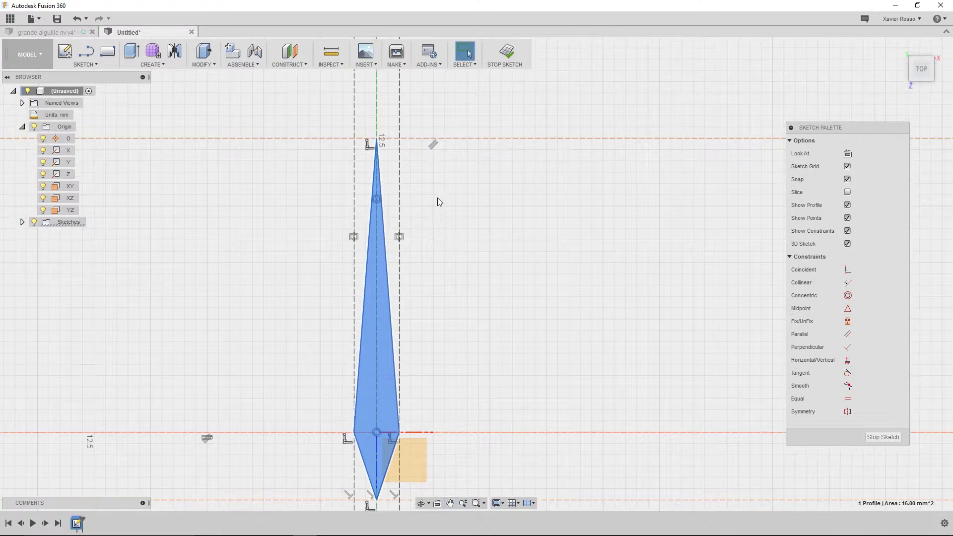
Examine the needle's upper tip, its right vertex on the X axis and the edge between them.
{"action": "left_click", "coordinate": [376, 139]}
{"action": "left_click", "coordinate": [400, 436]}
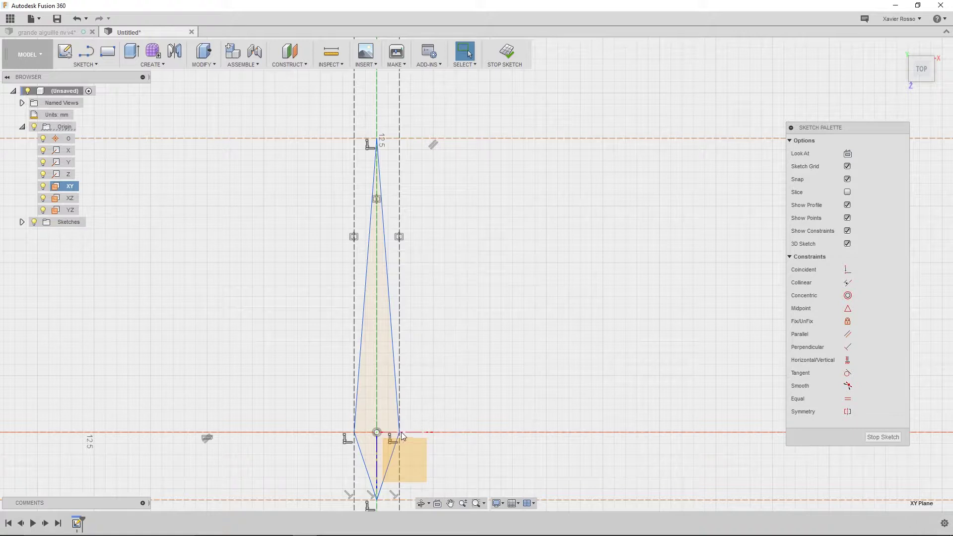
{"action": "middle_click_drag", "start_coordinate": [415, 429], "coordinate": [472, 319]}
{"action": "scroll", "coordinate": [453, 328], "scroll_direction": "up", "scroll_amount": 3}
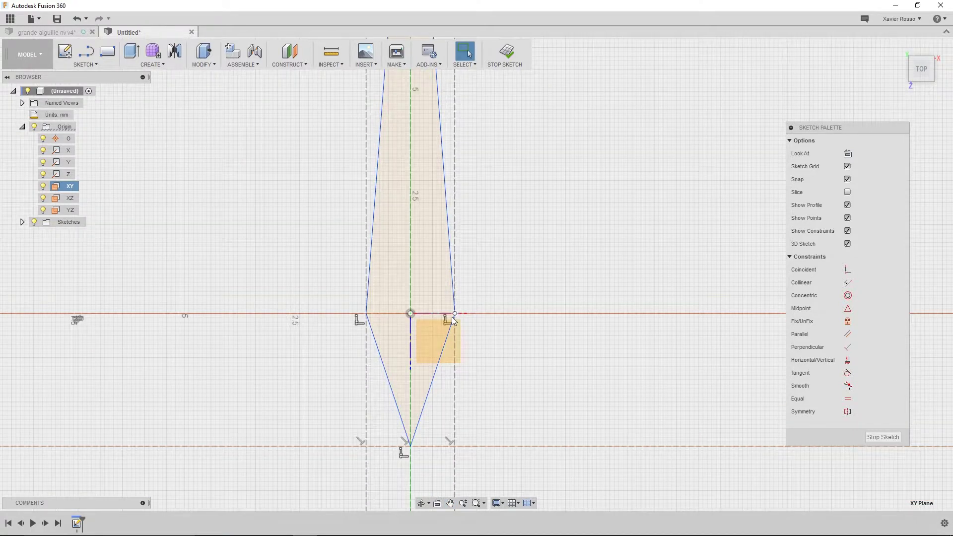
{"action": "left_click", "coordinate": [453, 315]}
{"action": "scroll", "coordinate": [507, 269], "scroll_direction": "down", "scroll_amount": 3}
{"action": "middle_click_drag", "start_coordinate": [514, 174], "coordinate": [507, 276]}
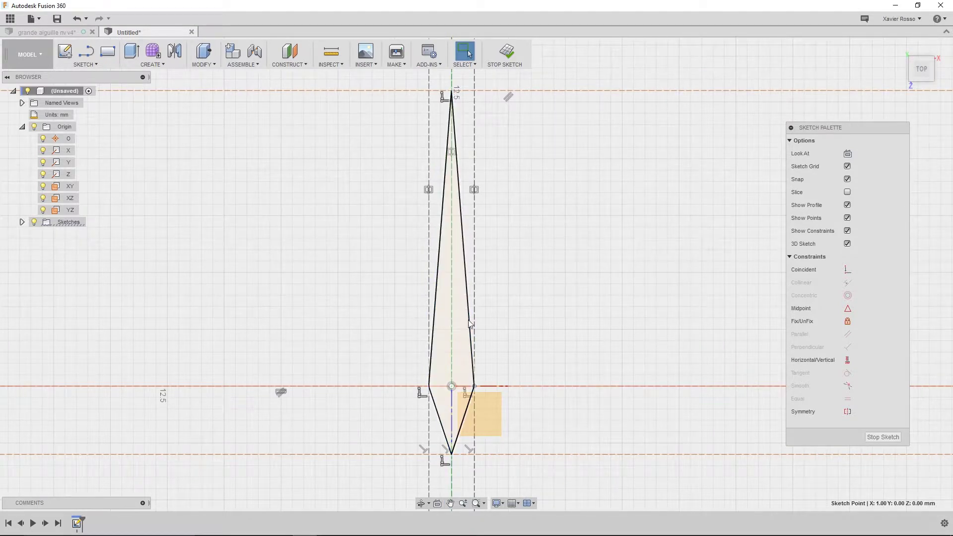
{"action": "mouse_move", "coordinate": [538, 234]}
{"action": "middle_mouse_down"}
{"action": "mouse_move", "coordinate": [504, 292]}
{"action": "mouse_move", "coordinate": [488, 224]}
{"action": "middle_mouse_up"}
{"action": "scroll", "coordinate": [487, 244], "scroll_direction": "down", "scroll_amount": 3}
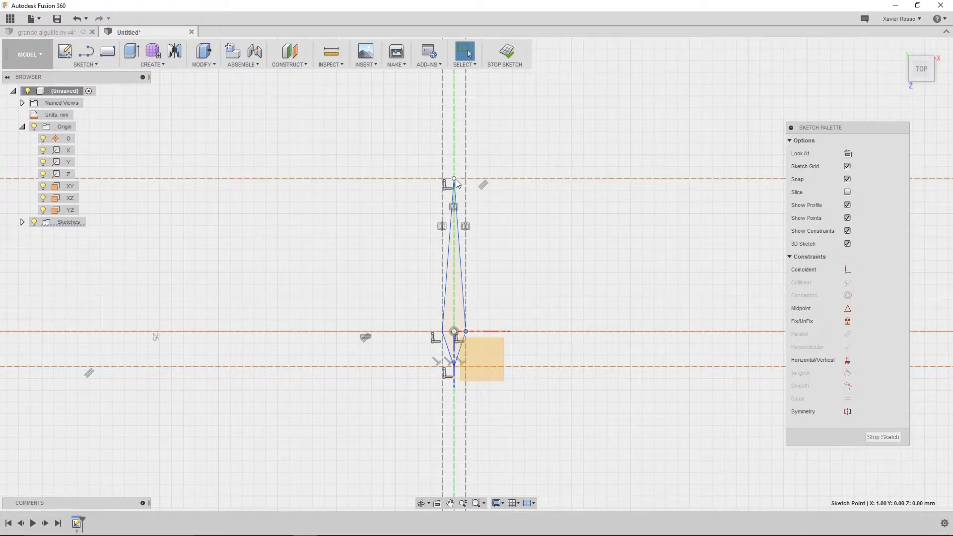
{"action": "double_click", "coordinate": [457, 274]}
Draw two lines from the needle's upper tip and its right X-axis vertex that meet at one point far to the right.
{"action": "left_click", "coordinate": [86, 51]}
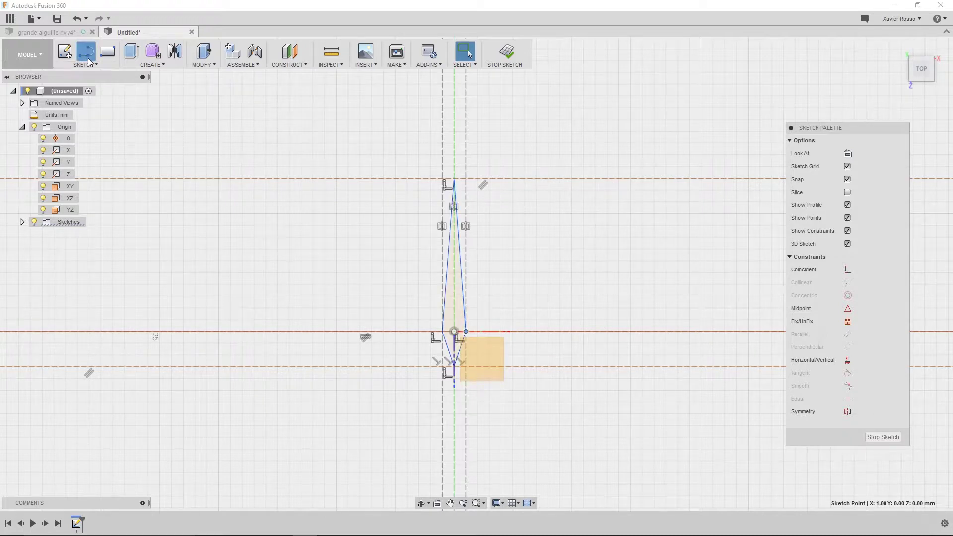
{"action": "left_click", "coordinate": [454, 179]}
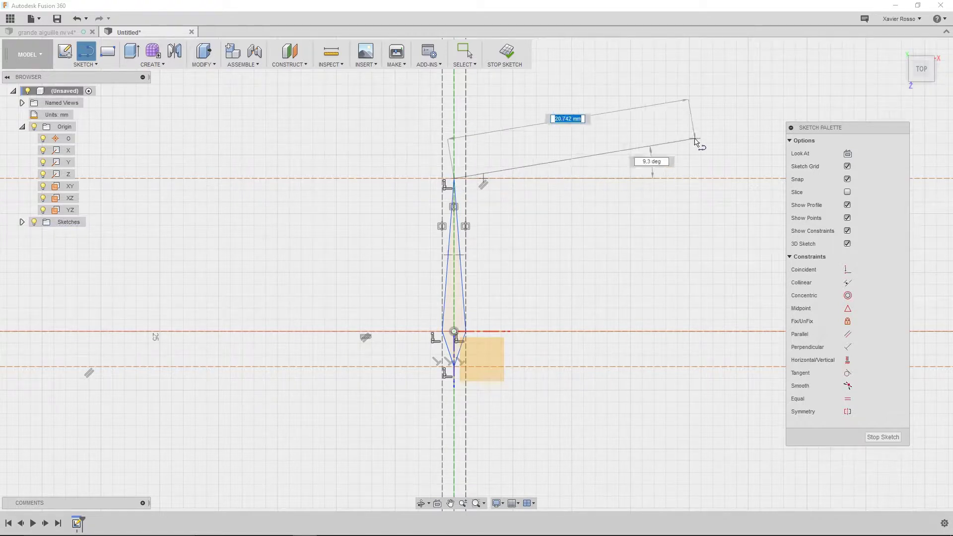
{"action": "middle_click_drag", "start_coordinate": [659, 153], "coordinate": [504, 201]}
{"action": "left_click", "coordinate": [696, 113]}
{"action": "key", "text": "Escape"}
{"action": "middle_click_drag", "start_coordinate": [443, 291], "coordinate": [490, 272]}
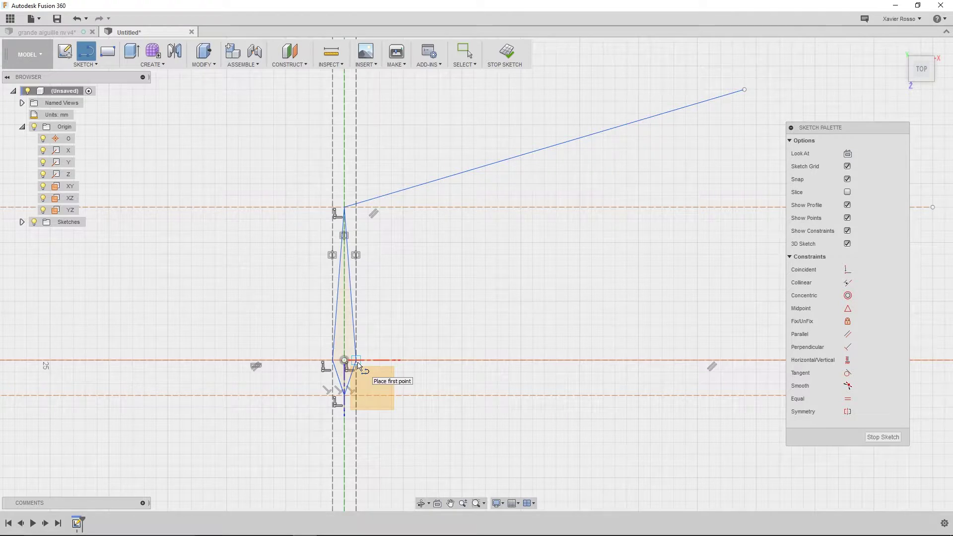
{"action": "left_click", "coordinate": [357, 359]}
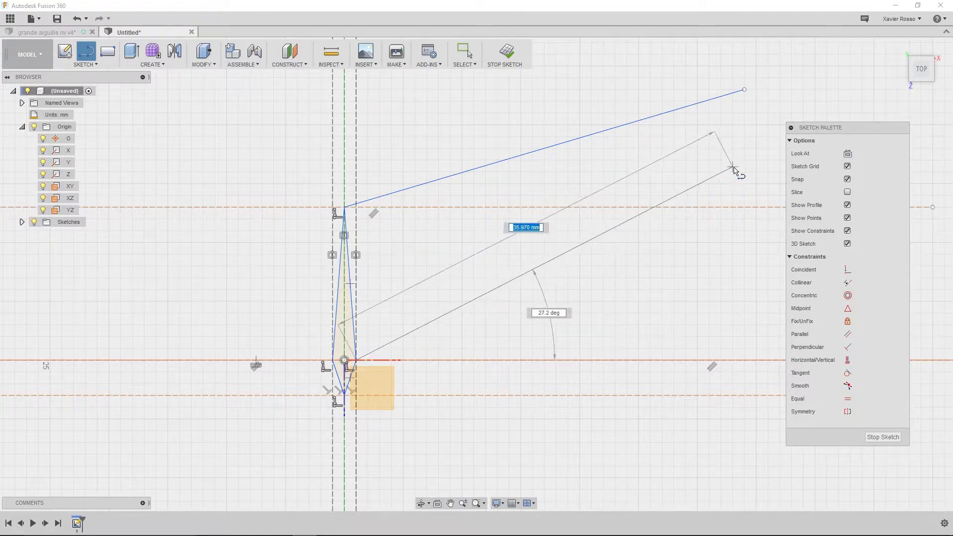
{"action": "left_click", "coordinate": [744, 92]}
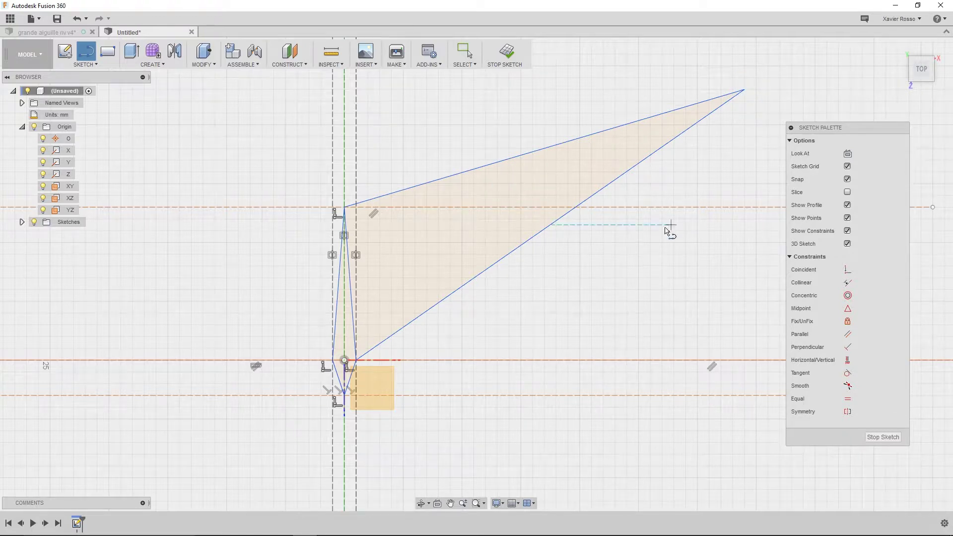
{"action": "middle_click_drag", "start_coordinate": [645, 232], "coordinate": [633, 255]}
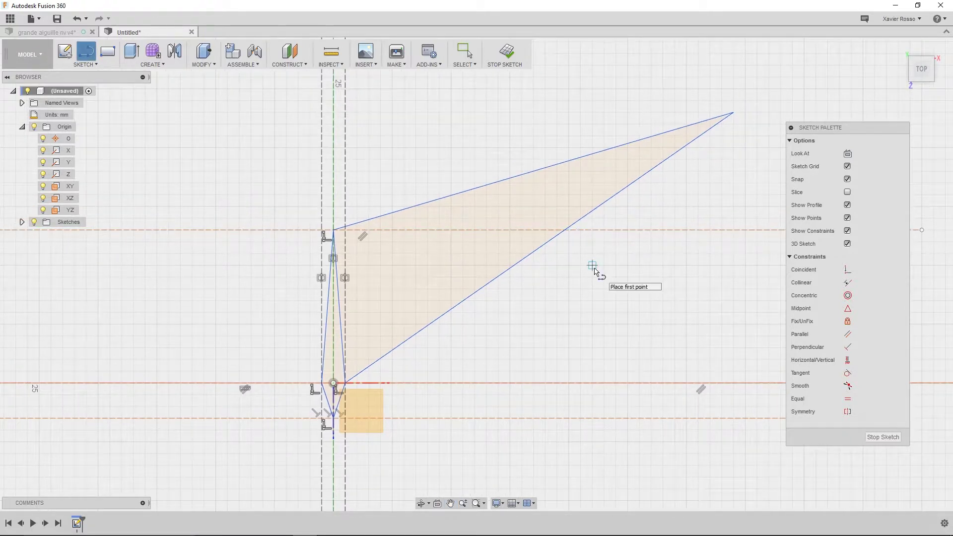
{"action": "key", "text": "Escape"}
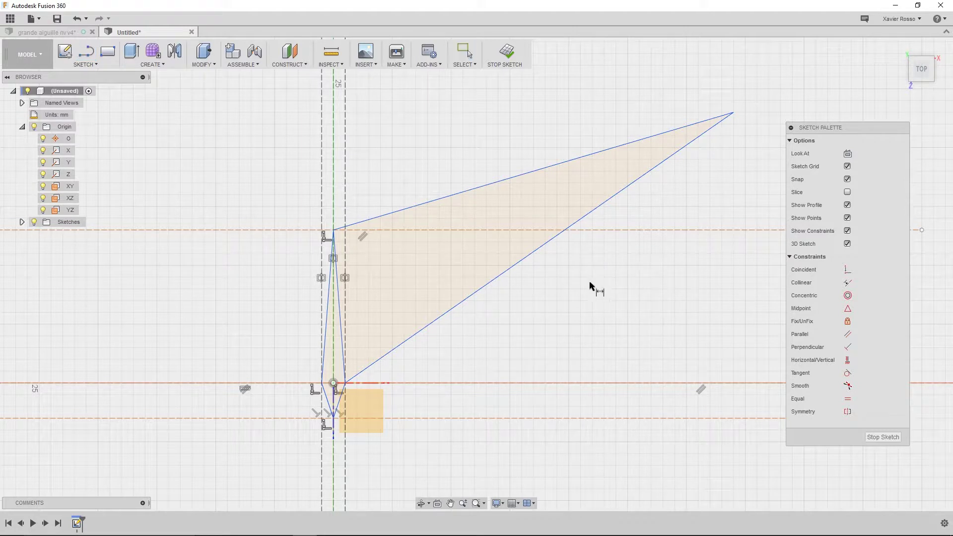
Dimension the line running from the needle's upper tip to 68 mm.
{"action": "left_click", "coordinate": [509, 184]}
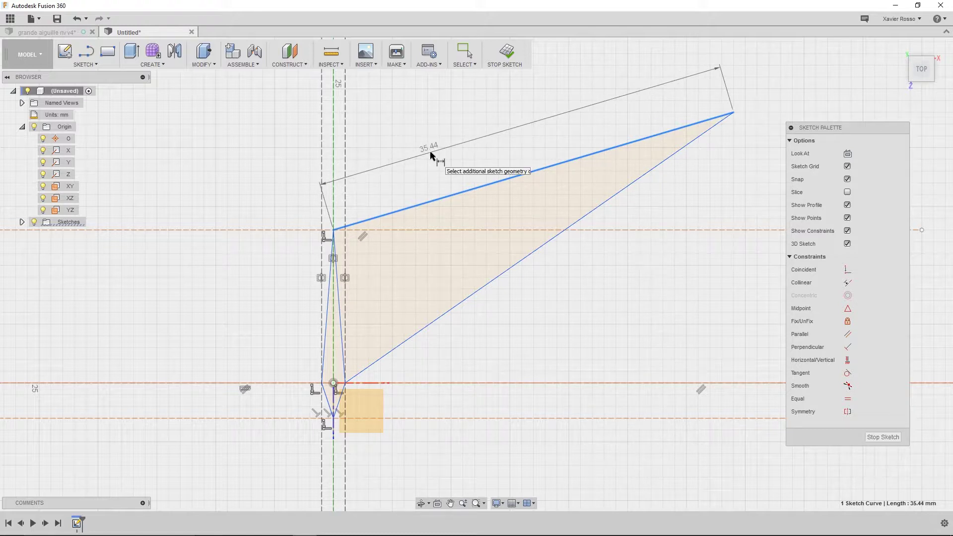
{"action": "left_click", "coordinate": [430, 155]}
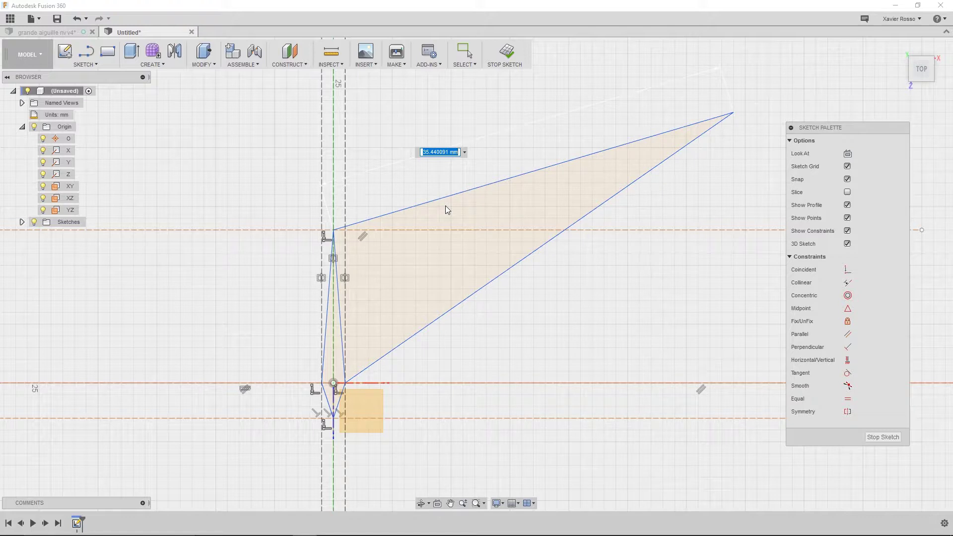
{"action": "type", "text": "68"}
{"action": "key", "text": "Return"}
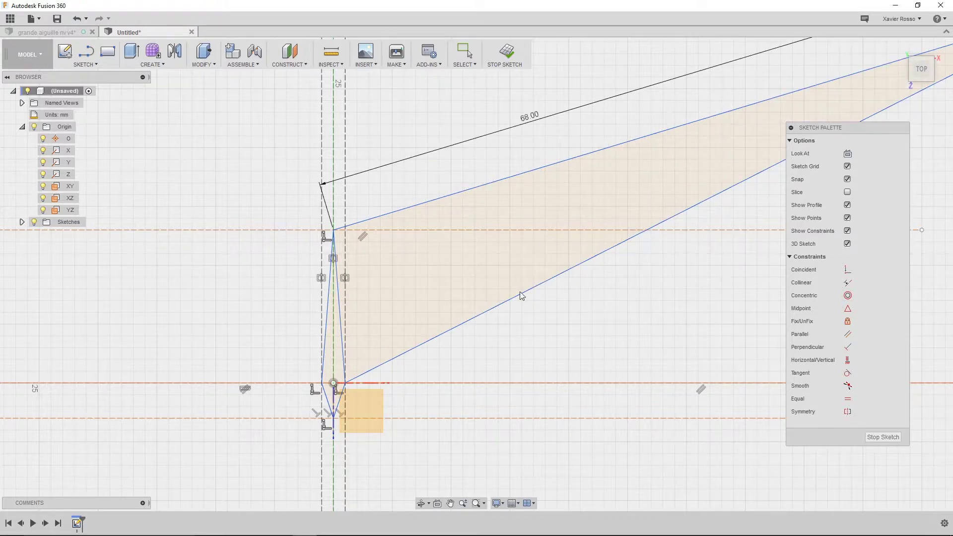
Dimension the line running from the needle's right vertex to 68 mm and end the Sketch Dimension command.
{"action": "left_click", "coordinate": [576, 268]}
{"action": "left_click", "coordinate": [626, 312]}
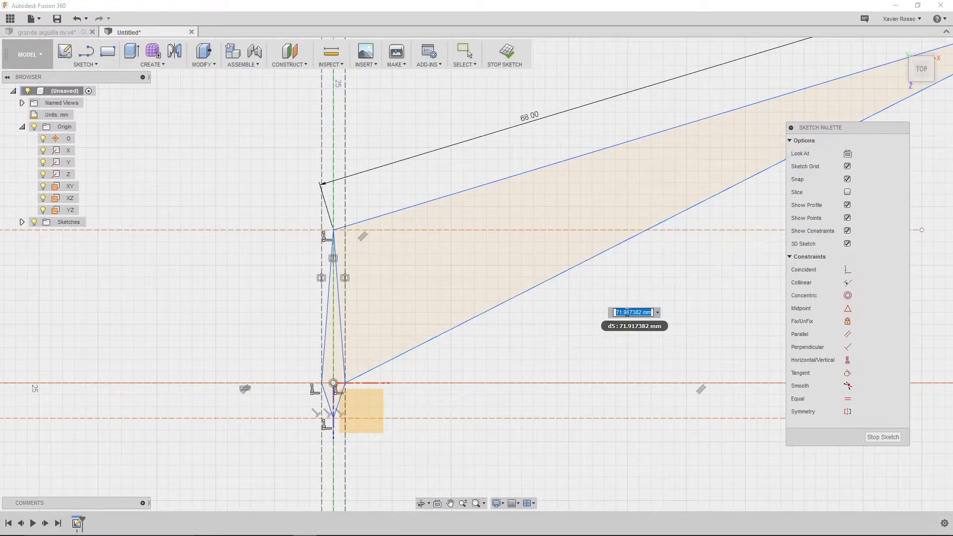
{"action": "type", "text": "68"}
{"action": "key", "text": "Return"}
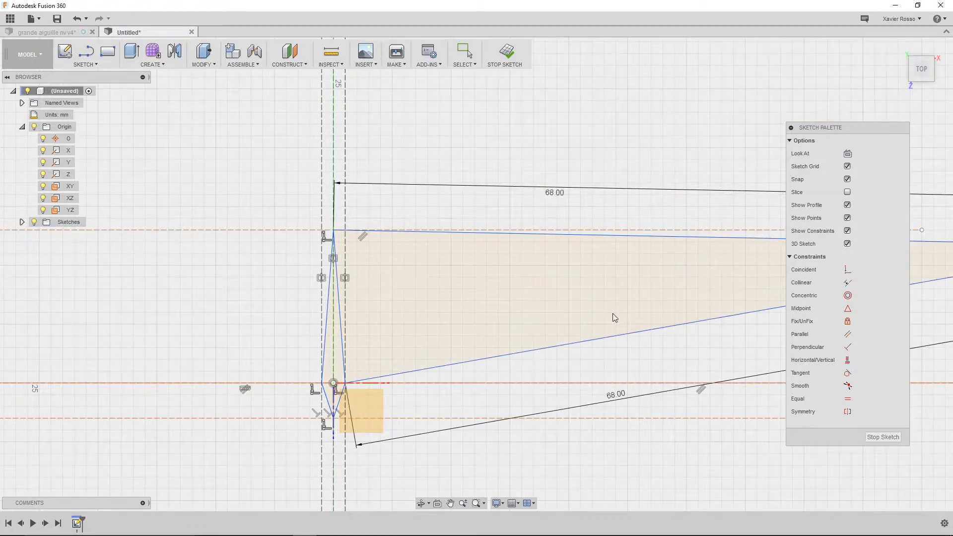
{"action": "middle_click_drag", "start_coordinate": [554, 292], "coordinate": [319, 277]}
{"action": "scroll", "coordinate": [595, 297], "scroll_direction": "down", "scroll_amount": 4}
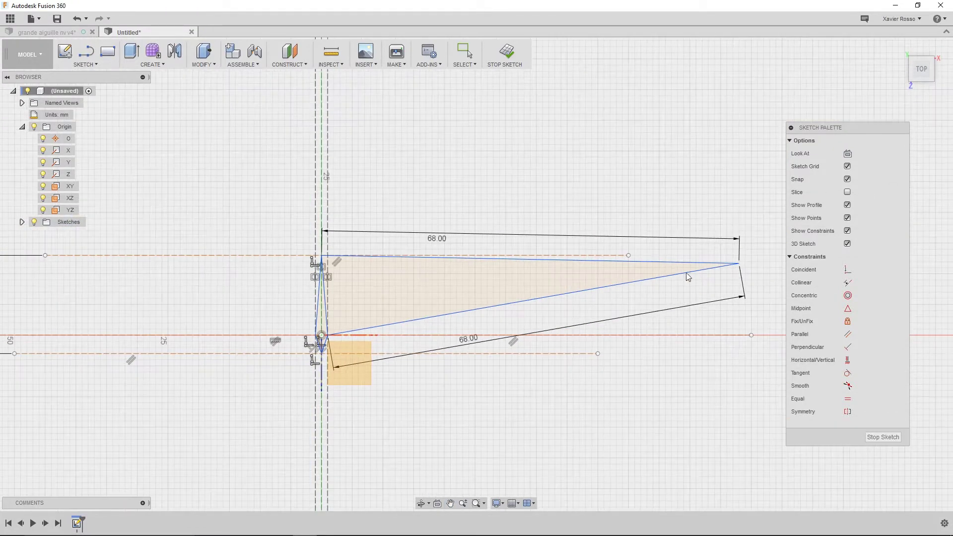
{"action": "scroll", "coordinate": [720, 278], "scroll_direction": "up", "scroll_amount": 2}
{"action": "left_click", "coordinate": [734, 257]}
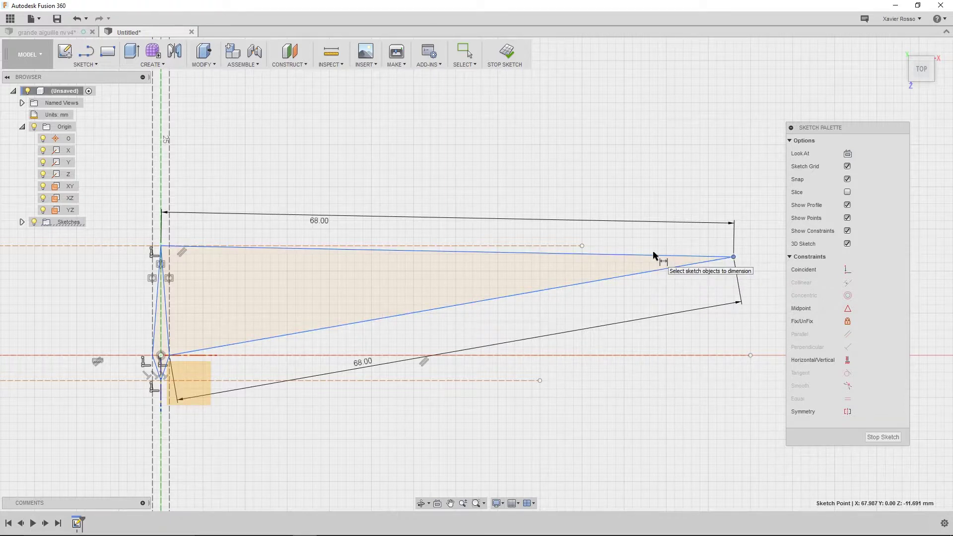
{"action": "right_click", "coordinate": [653, 187]}
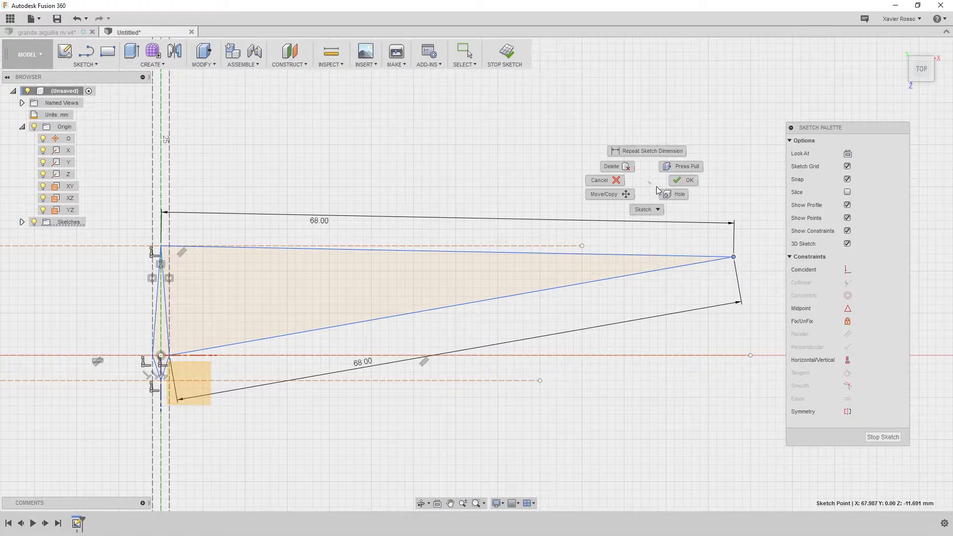
{"action": "left_click", "coordinate": [684, 189]}
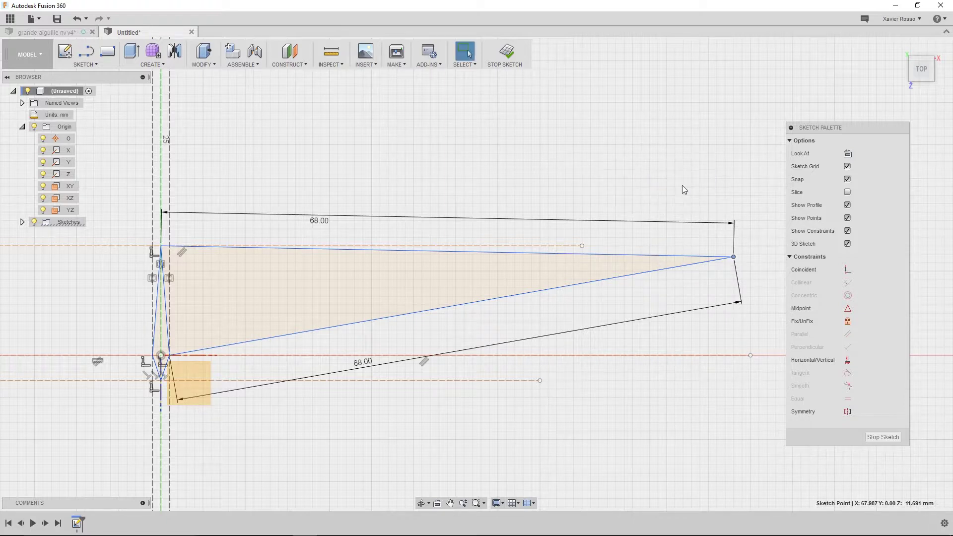
Convert the two 68 mm lines to construction lines.
{"action": "left_click", "coordinate": [633, 254]}
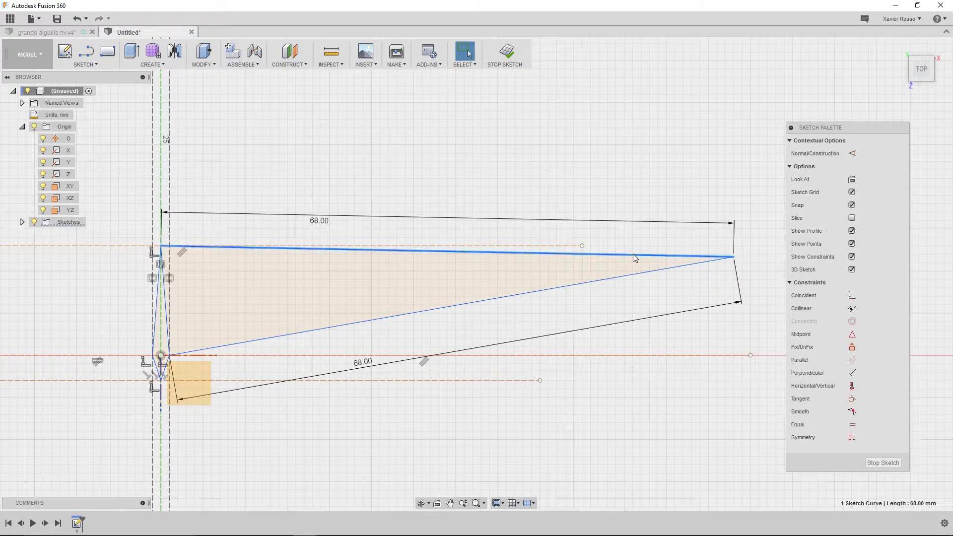
{"action": "left_click", "coordinate": [657, 270], "text": "ctrl"}
{"action": "left_click", "coordinate": [852, 153]}
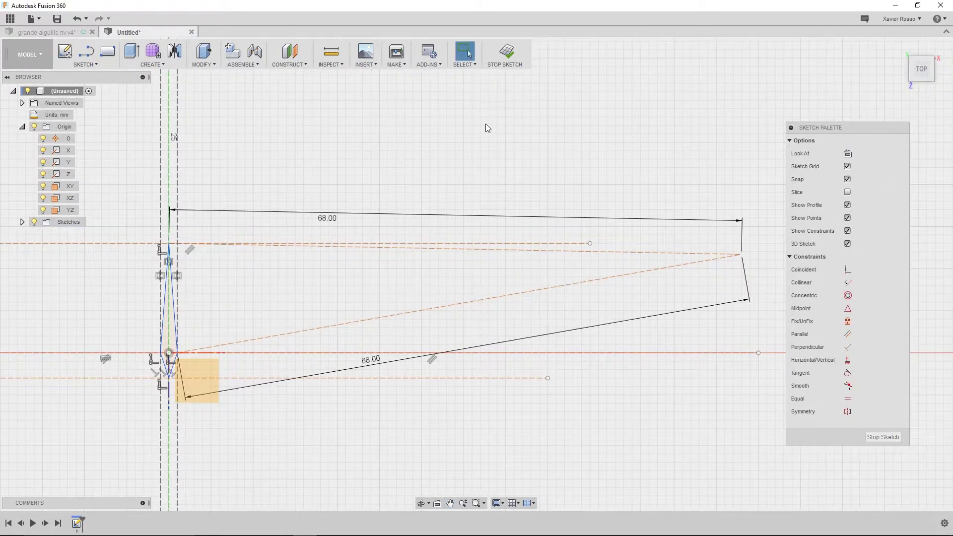
Draw a center diameter circle of 136 mm centred on the point where the two 68 mm construction lines meet.
{"action": "left_click", "coordinate": [742, 255]}
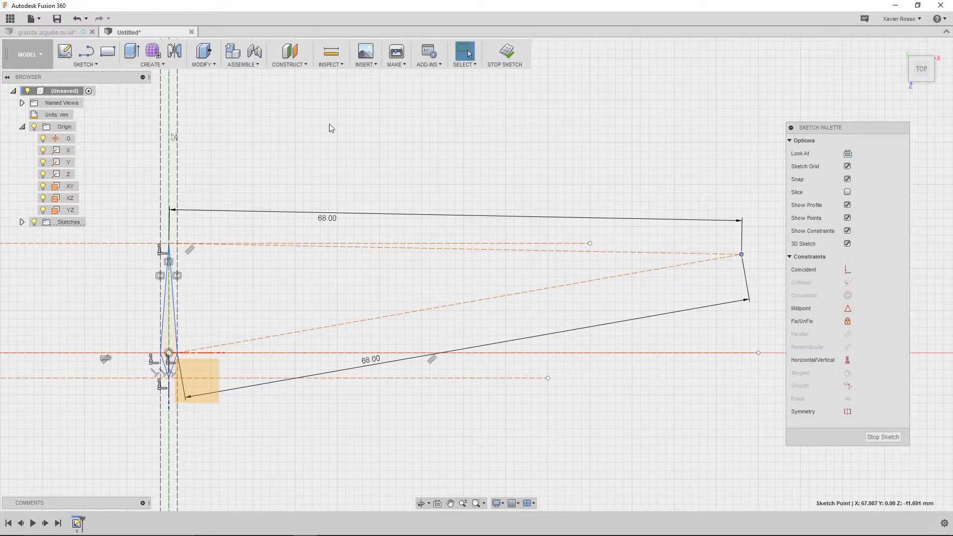
{"action": "left_click", "coordinate": [101, 67]}
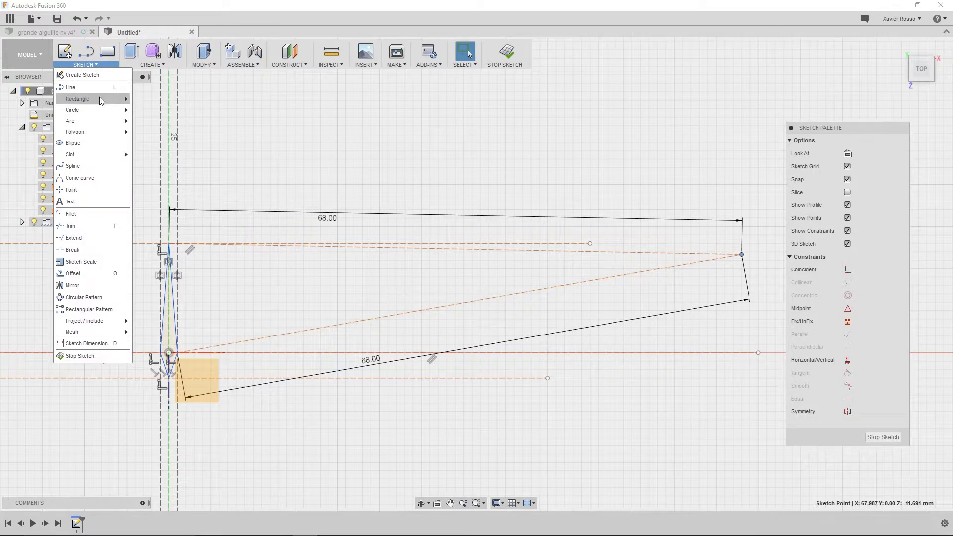
{"action": "mouse_move", "coordinate": [98, 112]}
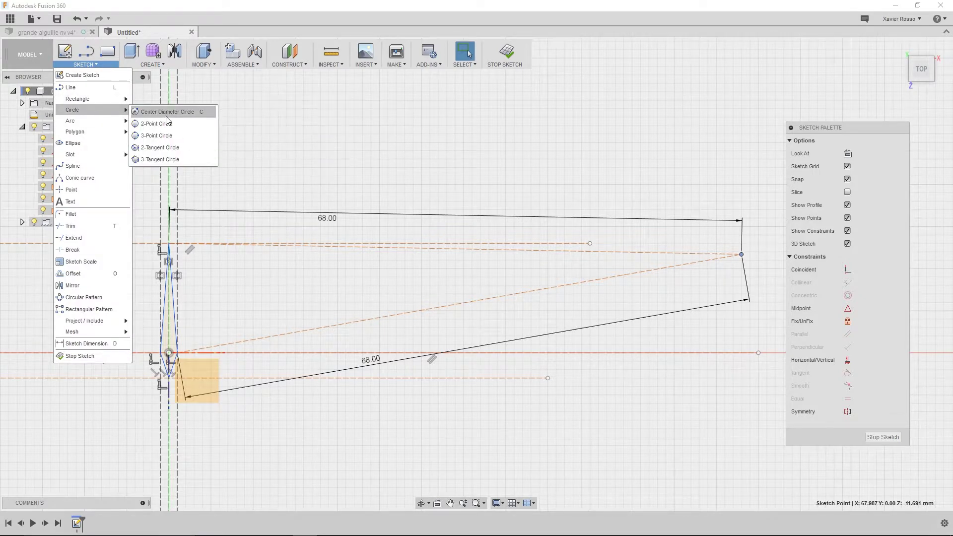
{"action": "left_click", "coordinate": [161, 111]}
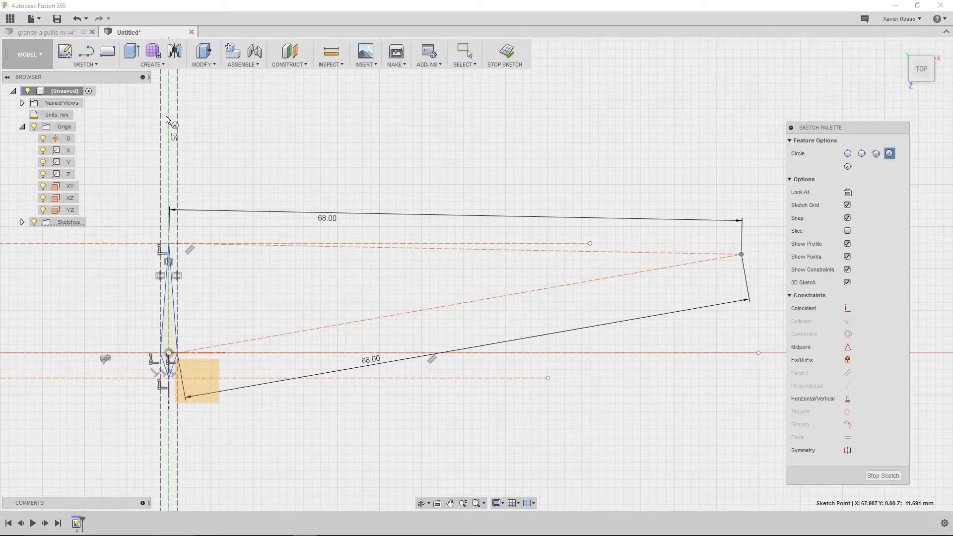
{"action": "left_click", "coordinate": [742, 256]}
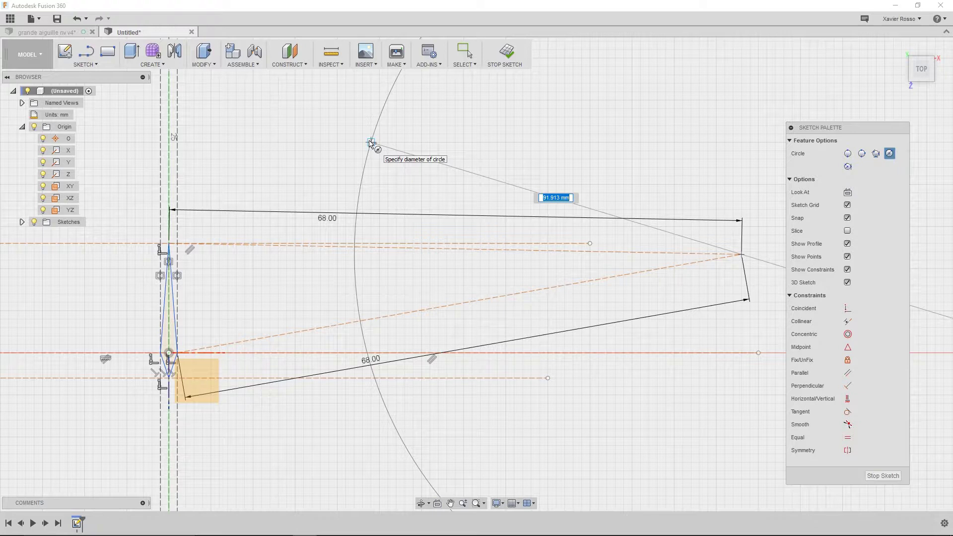
{"action": "type", "text": "136"}
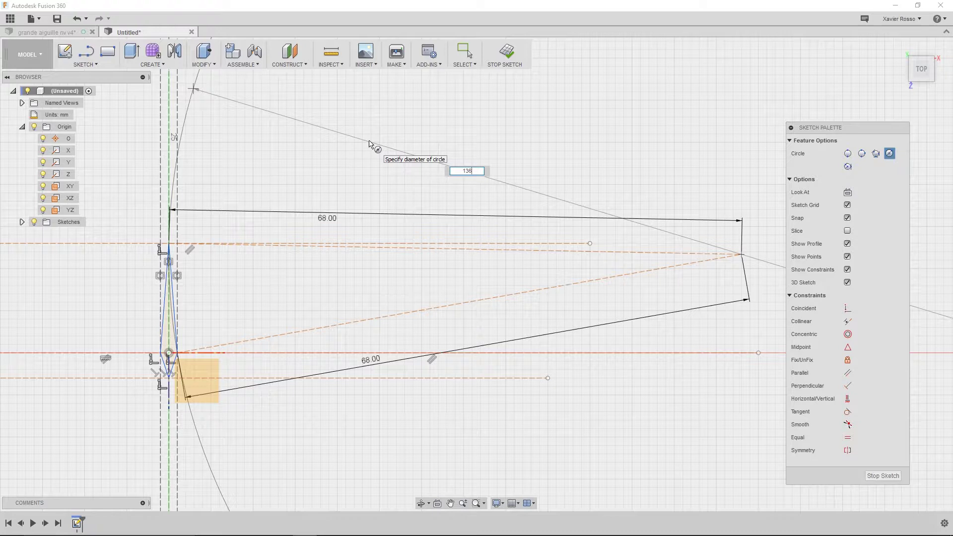
{"action": "key", "text": "Return"}
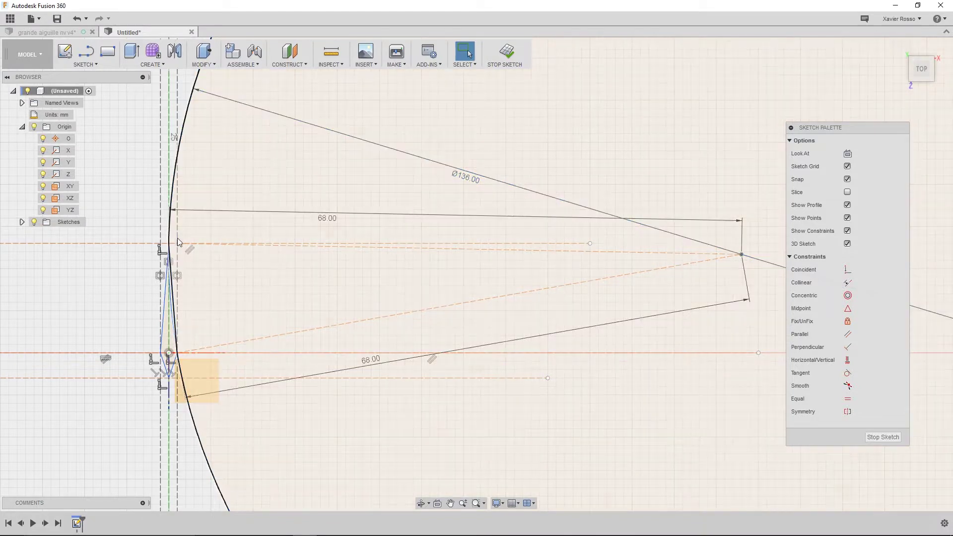
Examine whether the circle passes through the needle's upper tip and its right vertex on the X axis.
{"action": "scroll", "coordinate": [179, 241], "scroll_direction": "up", "scroll_amount": 8}
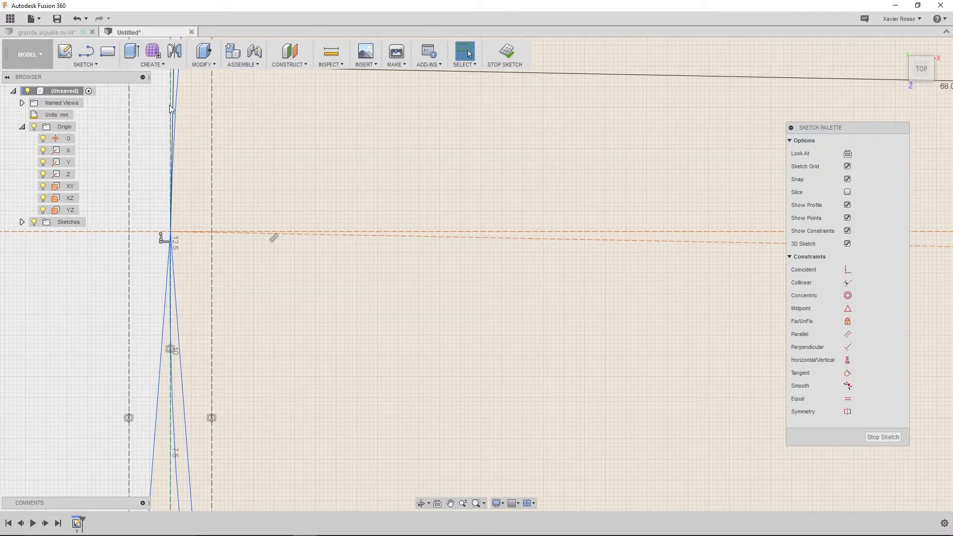
{"action": "scroll", "coordinate": [169, 233], "scroll_direction": "up", "scroll_amount": 5}
{"action": "mouse_move", "coordinate": [202, 313]}
{"action": "middle_mouse_down"}
{"action": "mouse_move", "coordinate": [239, 319]}
{"action": "mouse_move", "coordinate": [283, 266]}
{"action": "mouse_move", "coordinate": [321, 344]}
{"action": "mouse_move", "coordinate": [300, 128]}
{"action": "middle_mouse_up"}
{"action": "scroll", "coordinate": [318, 296], "scroll_direction": "down", "scroll_amount": 4}
{"action": "middle_click_drag", "start_coordinate": [368, 417], "coordinate": [397, 297]}
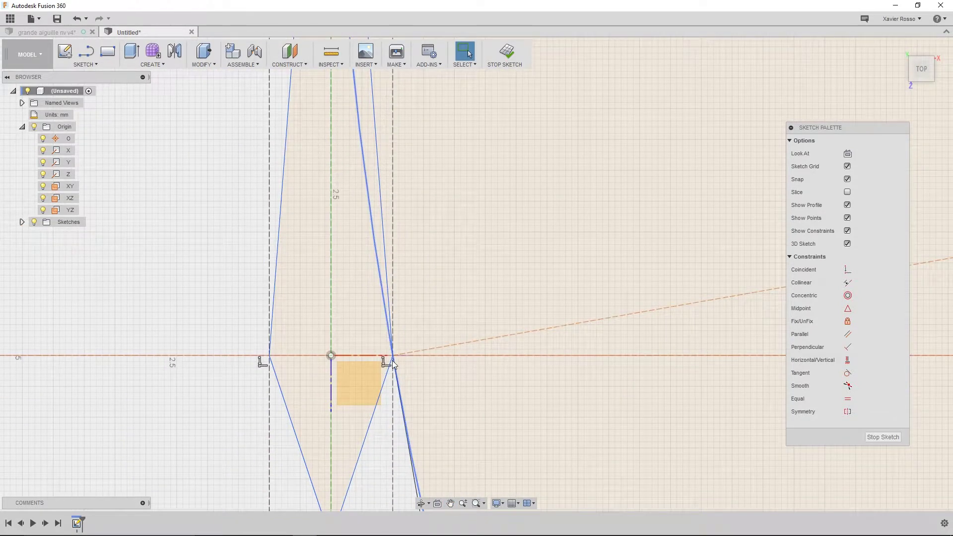
Examine the whole 136 mm circle and the arc it forms along the needle's right side.
{"action": "scroll", "coordinate": [381, 270], "scroll_direction": "up", "scroll_amount": 6}
{"action": "scroll", "coordinate": [382, 233], "scroll_direction": "down", "scroll_amount": 10}
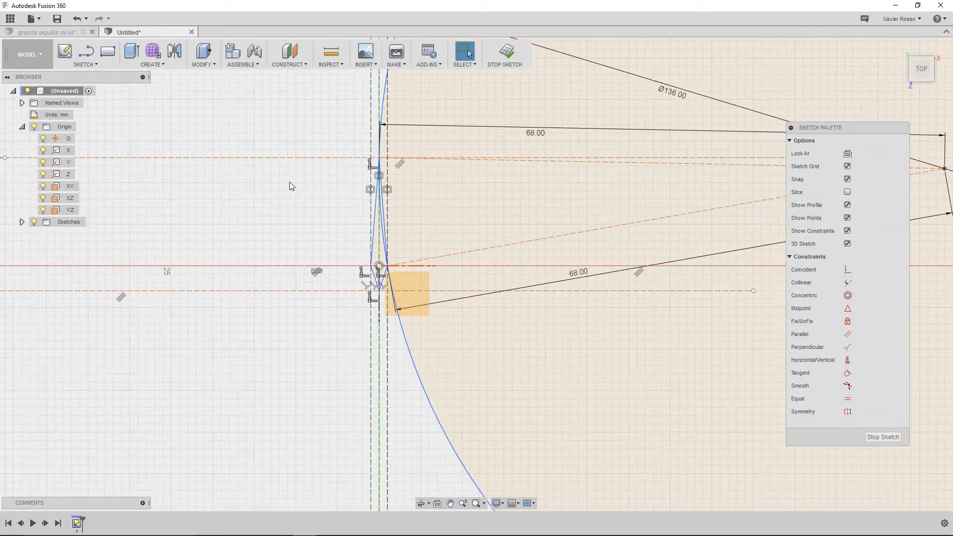
{"action": "scroll", "coordinate": [289, 182], "scroll_direction": "down", "scroll_amount": 2}
{"action": "middle_click_drag", "start_coordinate": [290, 181], "coordinate": [347, 253]}
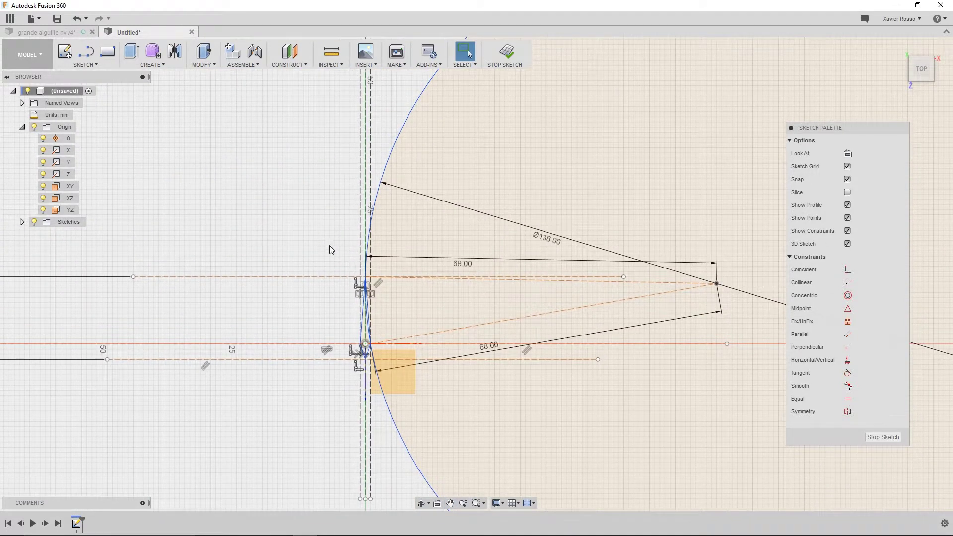
{"action": "scroll", "coordinate": [329, 245], "scroll_direction": "down", "scroll_amount": 3}
{"action": "middle_click_drag", "start_coordinate": [309, 217], "coordinate": [330, 227]}
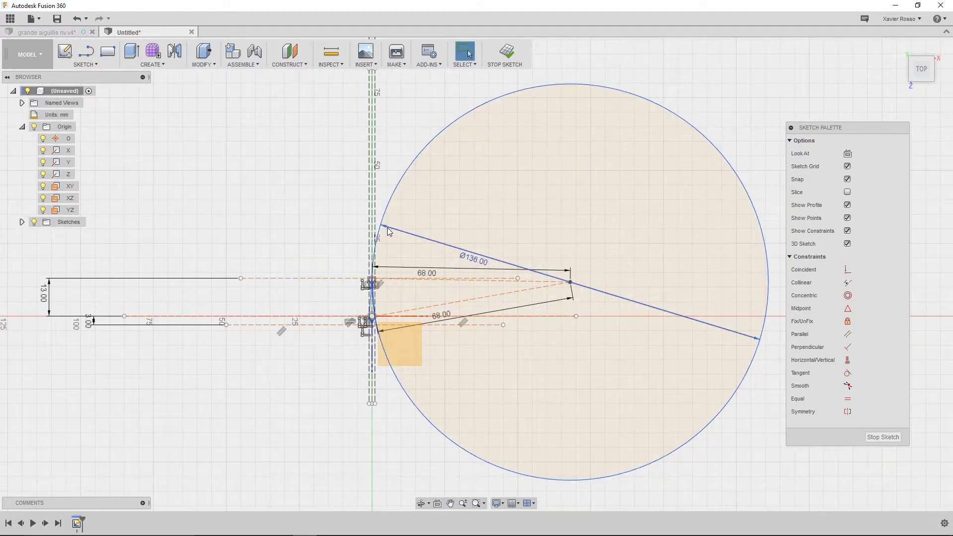
{"action": "left_click", "coordinate": [418, 167]}
{"action": "middle_click_drag", "start_coordinate": [313, 288], "coordinate": [398, 296]}
{"action": "scroll", "coordinate": [595, 303], "scroll_direction": "up", "scroll_amount": 2}
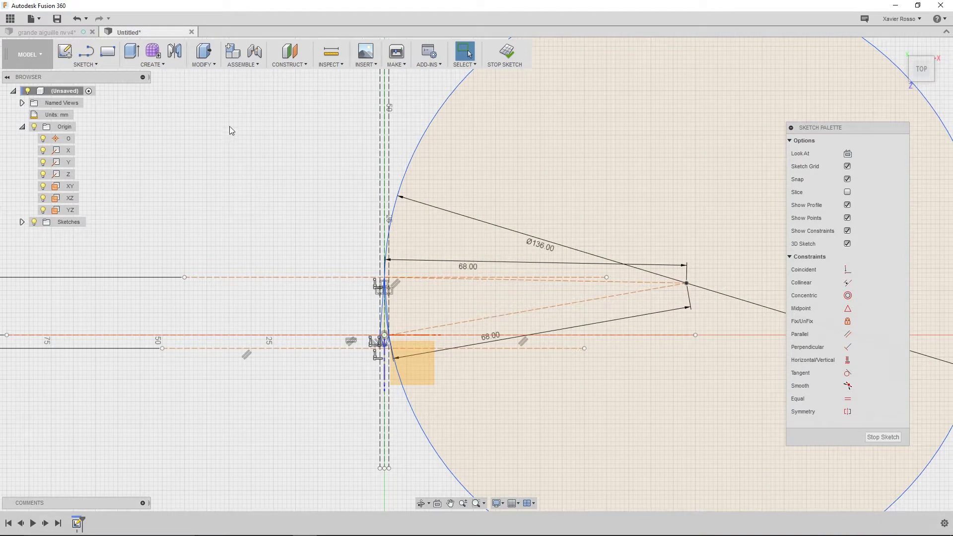
Mirror the 136 mm circle about the needle's vertical centre line with the sketch Mirror command.
{"action": "left_click", "coordinate": [106, 67]}
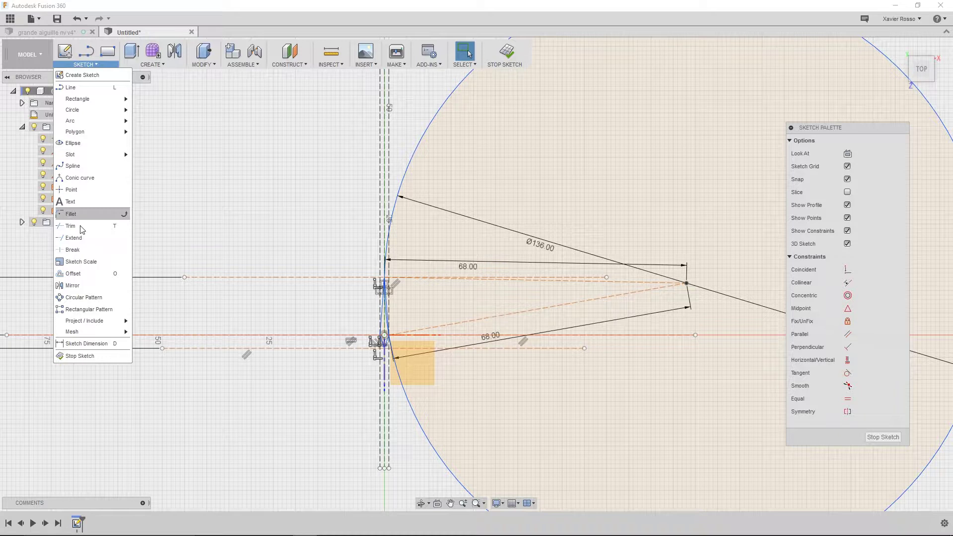
{"action": "left_click", "coordinate": [78, 288]}
{"action": "mouse_move", "coordinate": [214, 98]}
{"action": "left_mouse_down"}
{"action": "mouse_move", "coordinate": [246, 111]}
{"action": "mouse_move", "coordinate": [239, 90]}
{"action": "mouse_move", "coordinate": [226, 94]}
{"action": "left_mouse_up"}
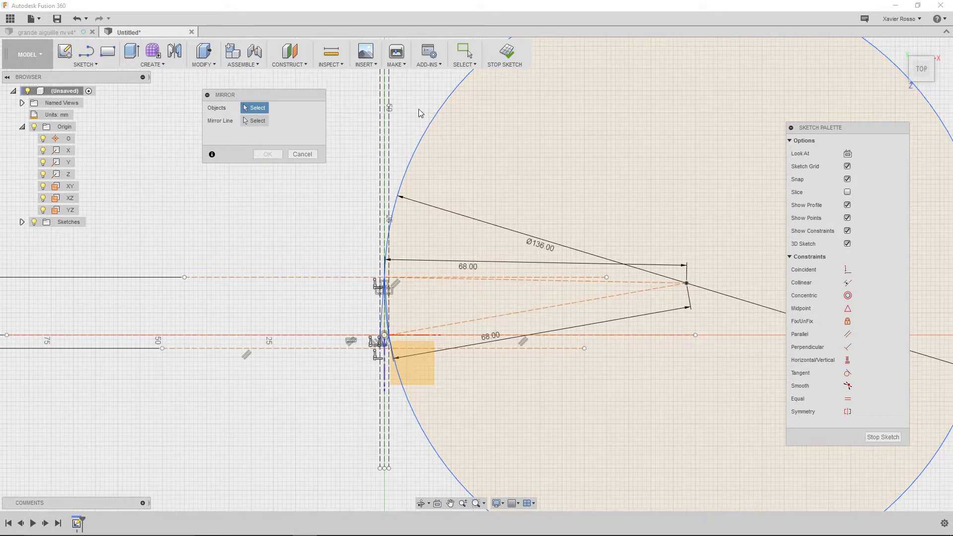
{"action": "left_click", "coordinate": [430, 139]}
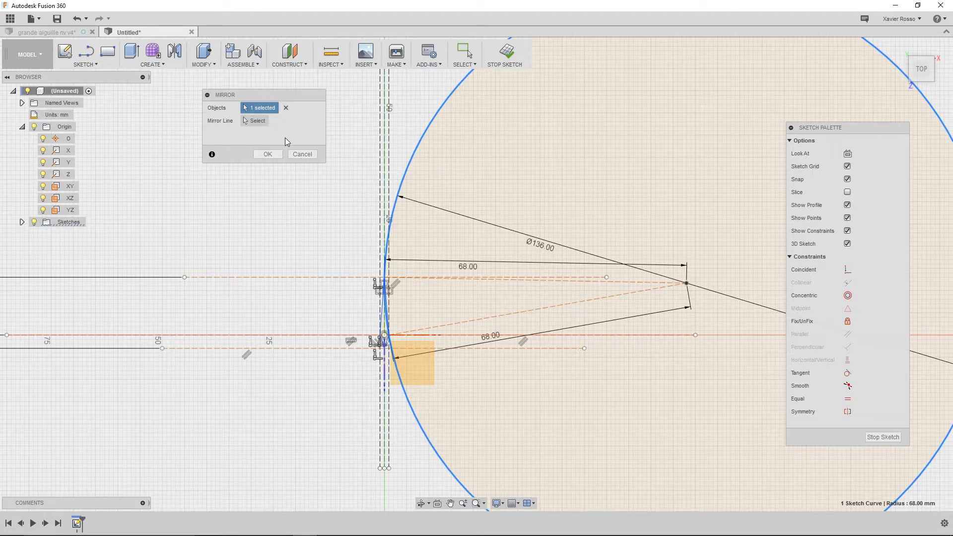
{"action": "left_click", "coordinate": [250, 123]}
{"action": "left_click", "coordinate": [386, 133]}
{"action": "scroll", "coordinate": [374, 222], "scroll_direction": "down", "scroll_amount": 3}
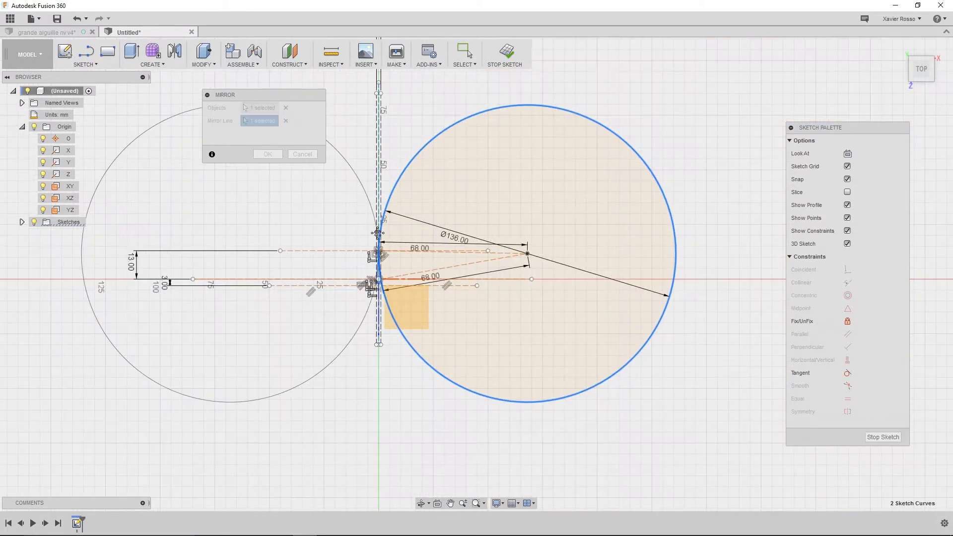
{"action": "scroll", "coordinate": [387, 264], "scroll_direction": "down", "scroll_amount": 1}
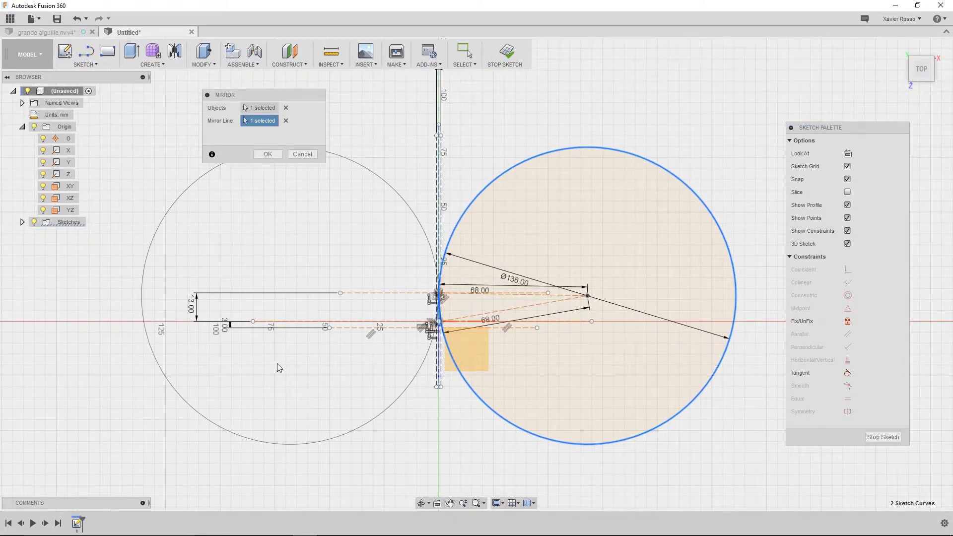
{"action": "scroll", "coordinate": [449, 219], "scroll_direction": "up", "scroll_amount": 1}
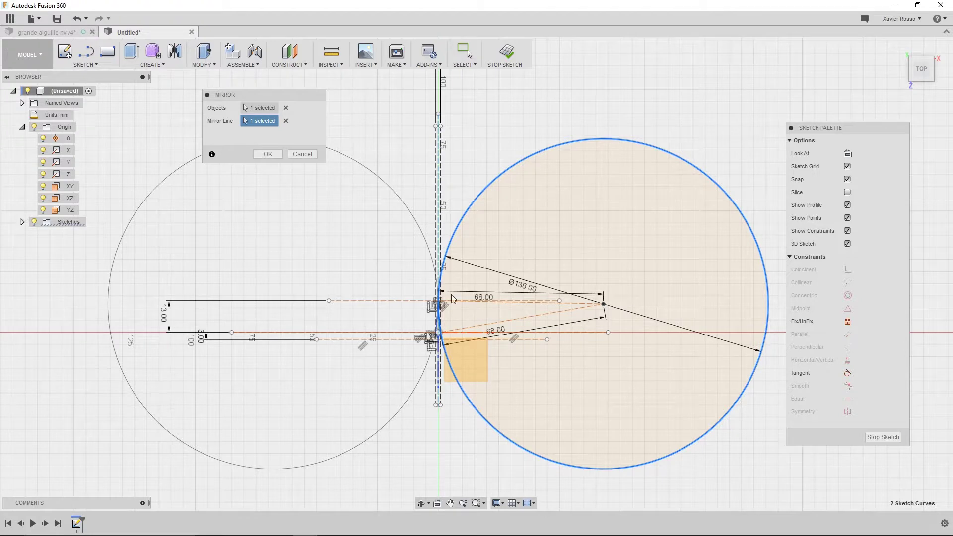
{"action": "scroll", "coordinate": [453, 298], "scroll_direction": "up", "scroll_amount": 8}
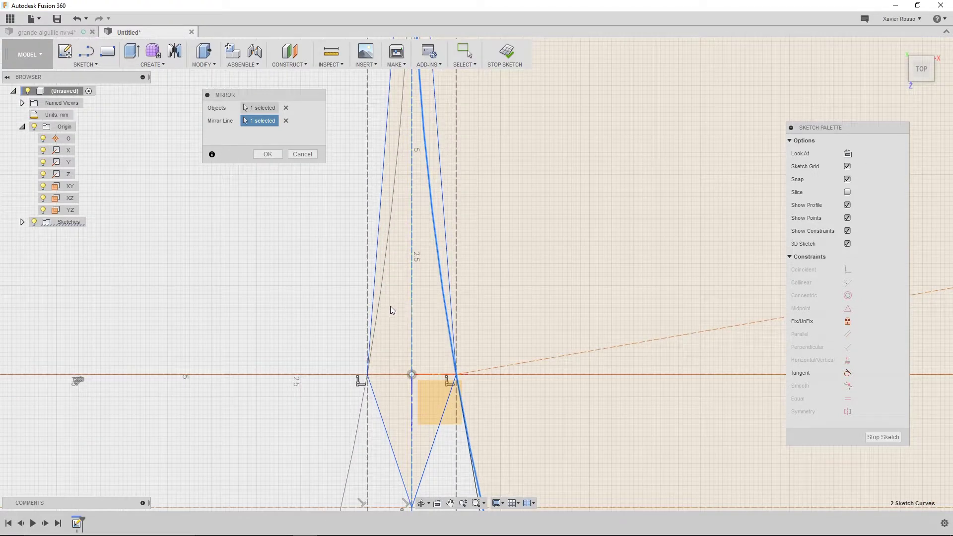
{"action": "scroll", "coordinate": [391, 310], "scroll_direction": "up", "scroll_amount": 4}
{"action": "scroll", "coordinate": [392, 313], "scroll_direction": "down", "scroll_amount": 8}
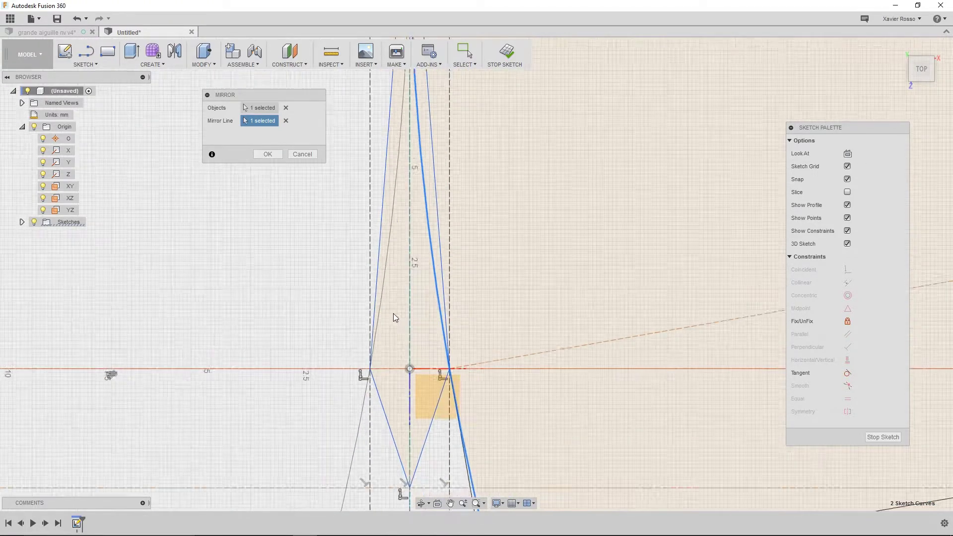
{"action": "left_click", "coordinate": [267, 155]}
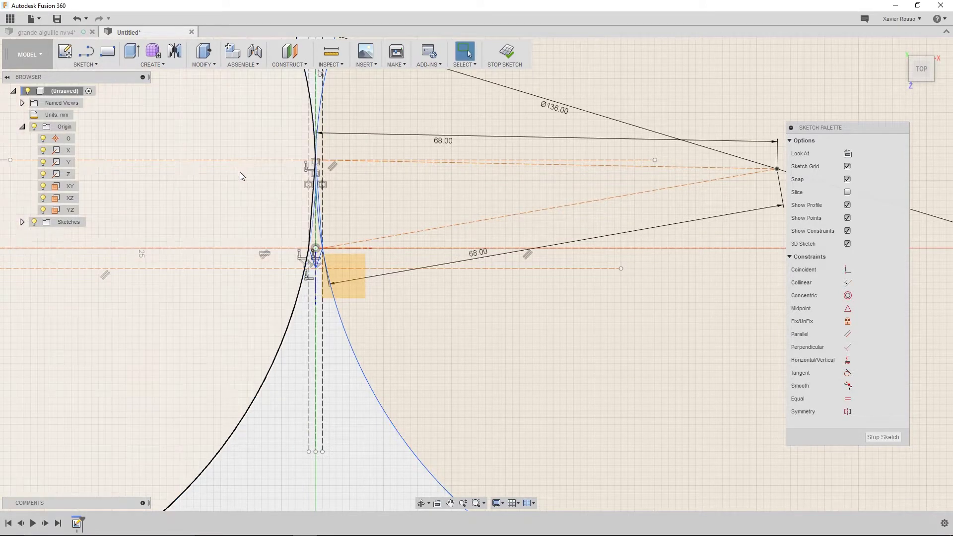
Examine the two mirrored circles and how their arcs run between the needle's side vertices and upper tip.
{"action": "scroll", "coordinate": [248, 194], "scroll_direction": "down", "scroll_amount": 3}
{"action": "middle_click_drag", "start_coordinate": [270, 216], "coordinate": [359, 289]}
{"action": "scroll", "coordinate": [357, 285], "scroll_direction": "down", "scroll_amount": 3}
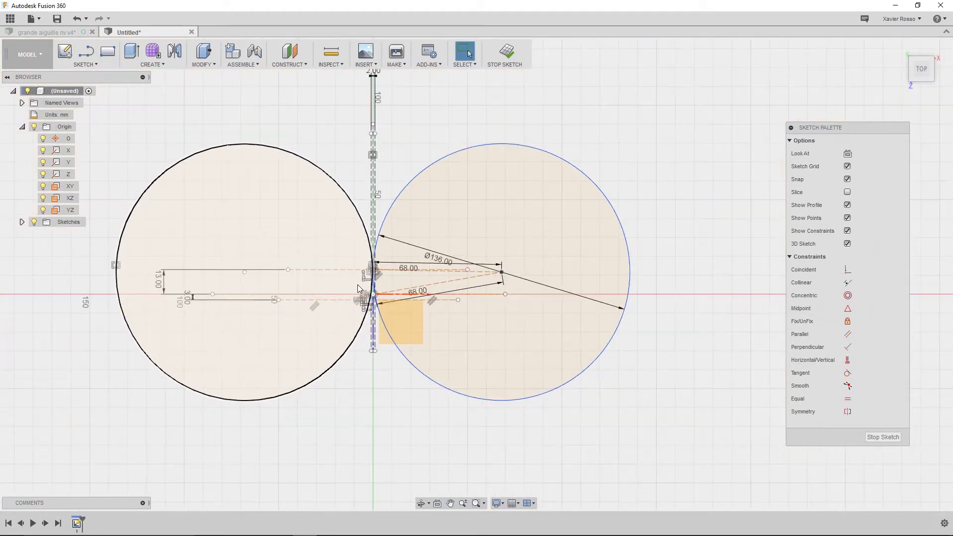
{"action": "scroll", "coordinate": [375, 320], "scroll_direction": "up", "scroll_amount": 1}
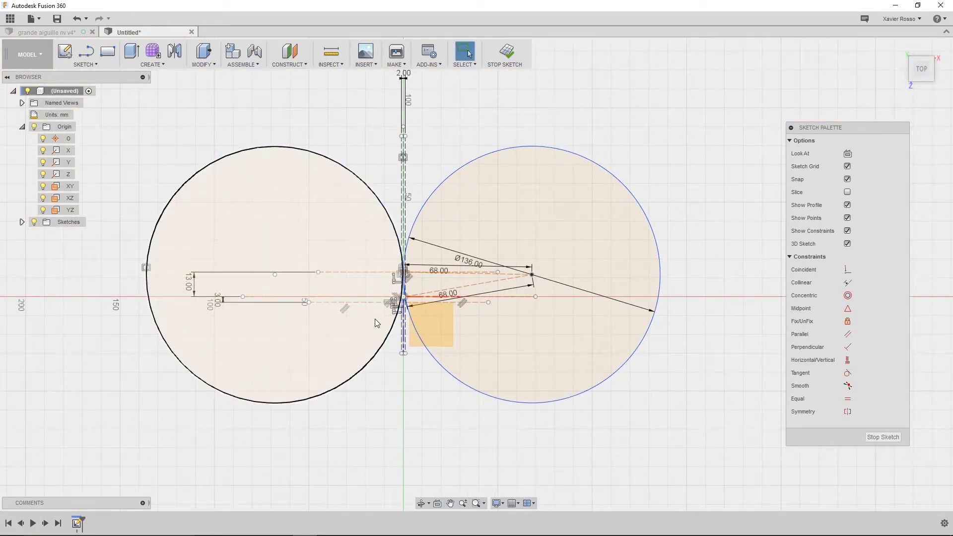
{"action": "scroll", "coordinate": [374, 318], "scroll_direction": "up", "scroll_amount": 2}
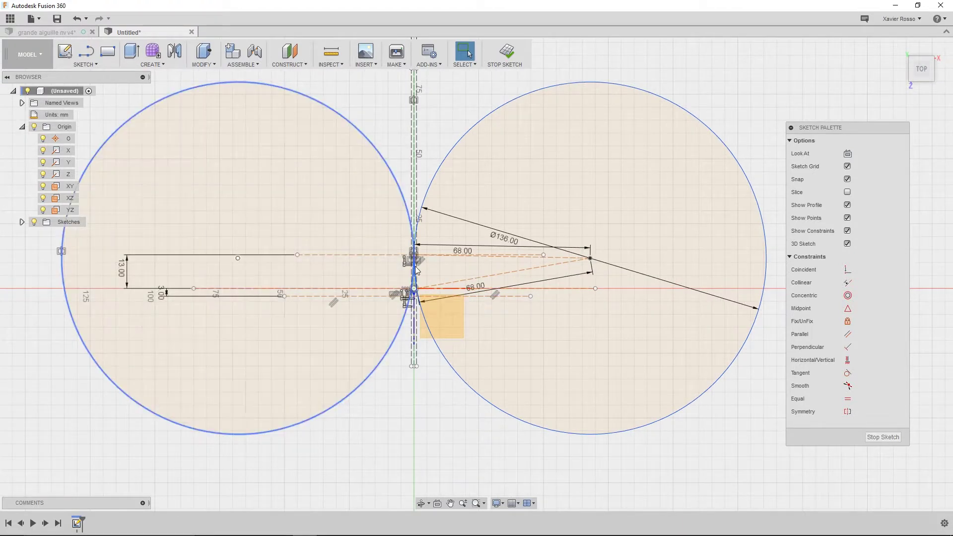
{"action": "left_click", "coordinate": [406, 213]}
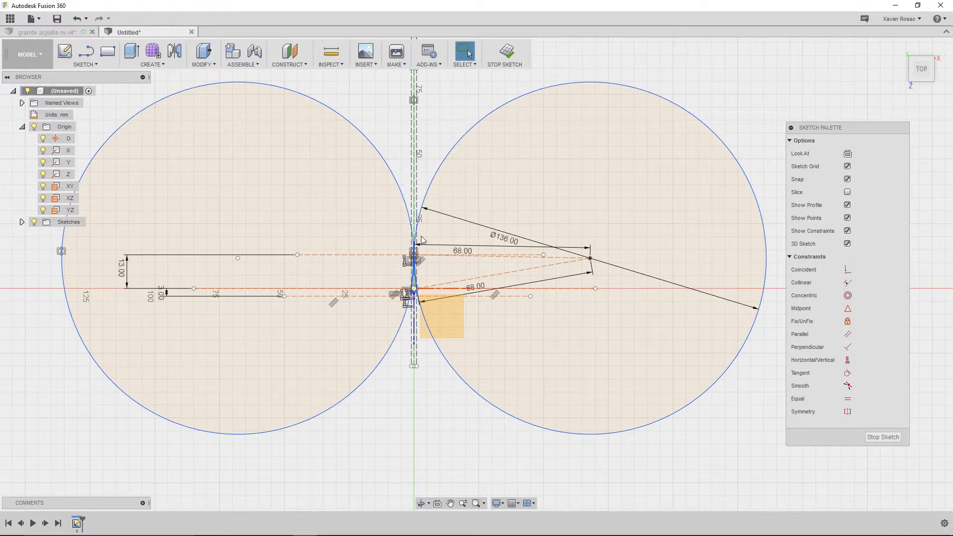
{"action": "scroll", "coordinate": [404, 164], "scroll_direction": "up", "scroll_amount": 5}
{"action": "scroll", "coordinate": [412, 294], "scroll_direction": "up", "scroll_amount": 1}
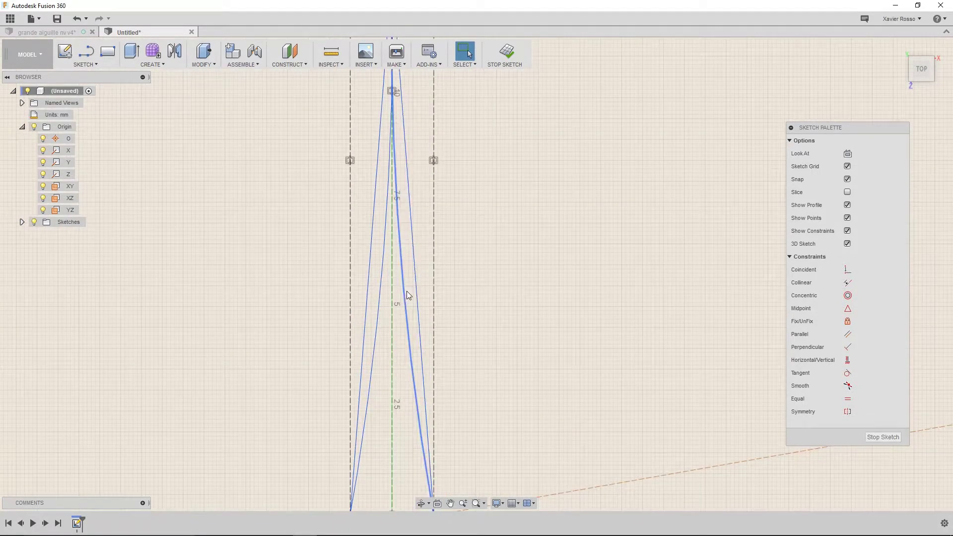
{"action": "left_click", "coordinate": [411, 294]}
{"action": "scroll", "coordinate": [407, 294], "scroll_direction": "down", "scroll_amount": 3}
{"action": "scroll", "coordinate": [406, 294], "scroll_direction": "down", "scroll_amount": 5}
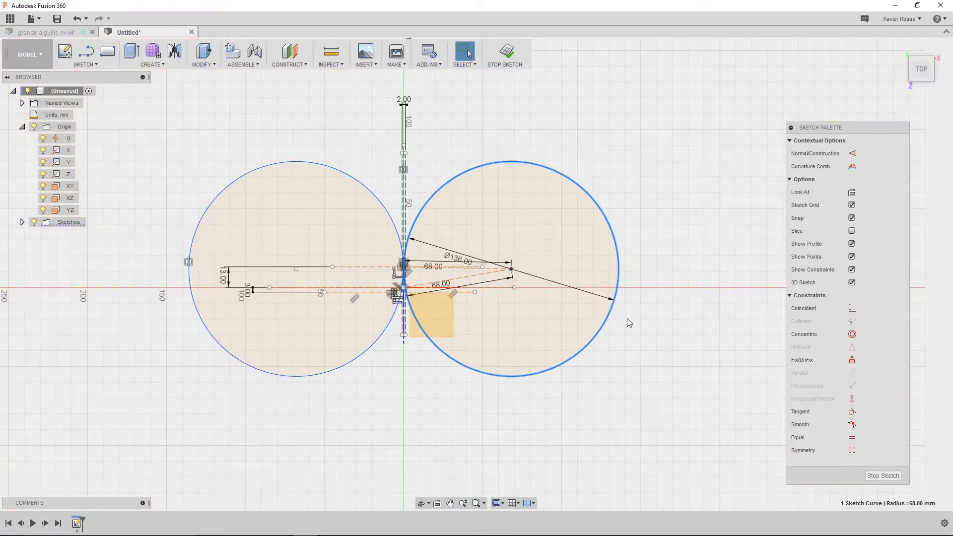
{"action": "left_click", "coordinate": [638, 212]}
{"action": "middle_click_drag", "start_coordinate": [485, 134], "coordinate": [497, 127]}
{"action": "key", "text": "Escape"}
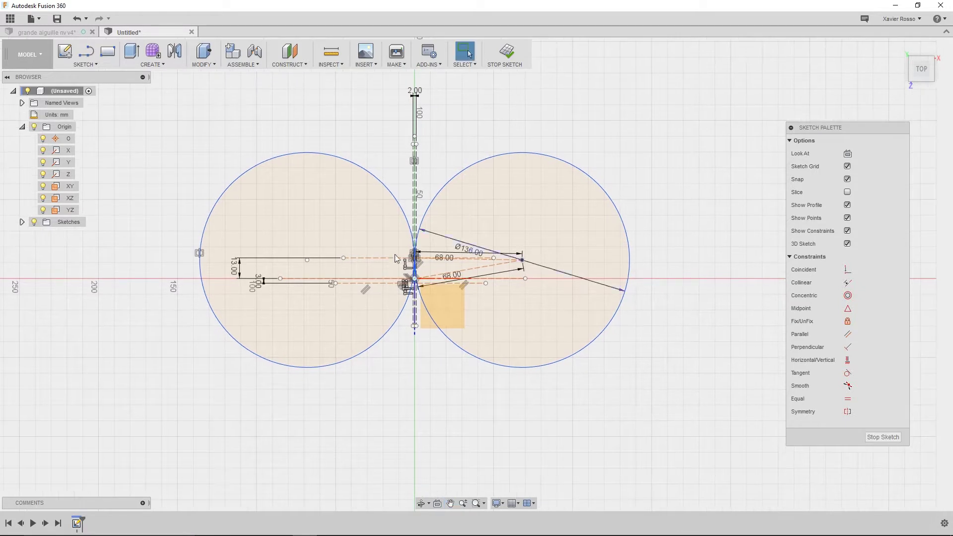
{"action": "scroll", "coordinate": [367, 262], "scroll_direction": "up", "scroll_amount": 3}
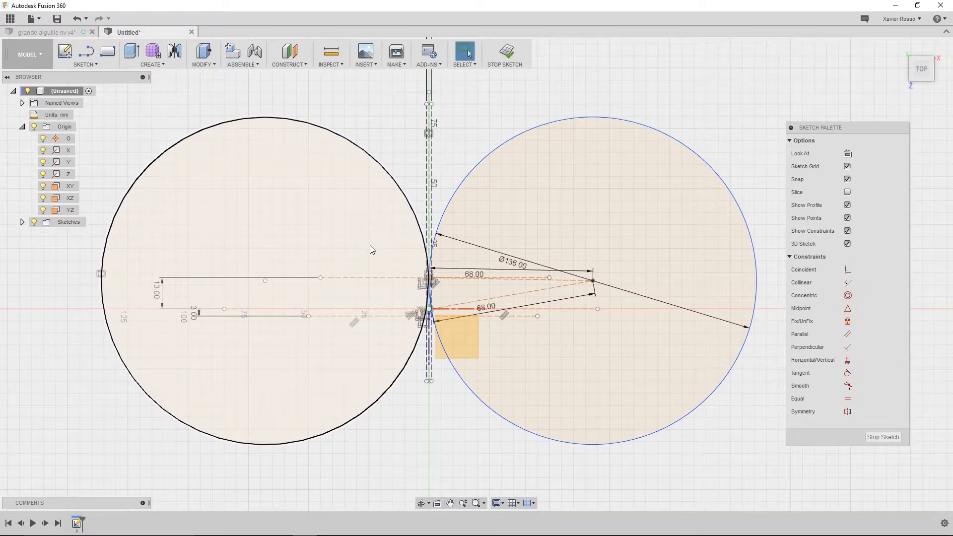
Trim away the large outer portions of both 136 mm circles with the Trim command.
{"action": "left_click", "coordinate": [92, 65]}
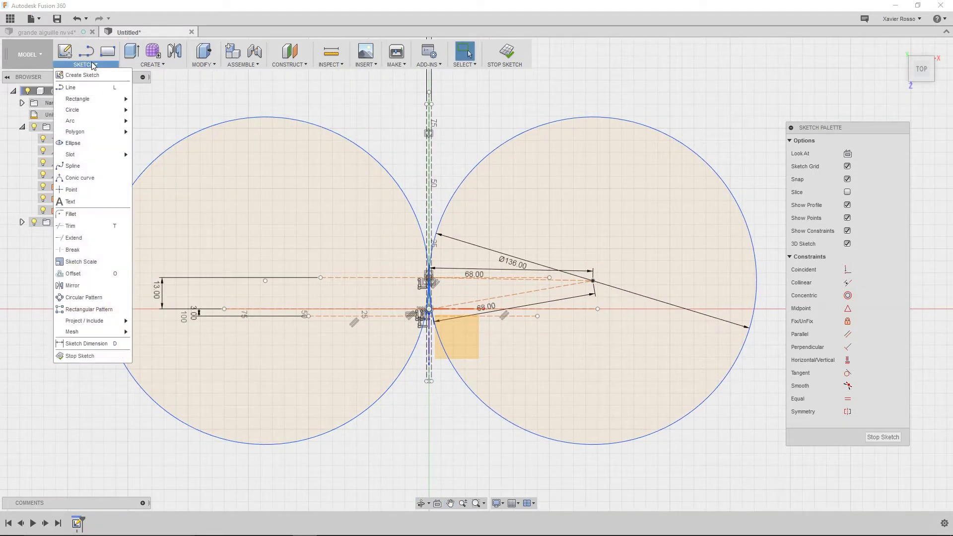
{"action": "left_click", "coordinate": [73, 226]}
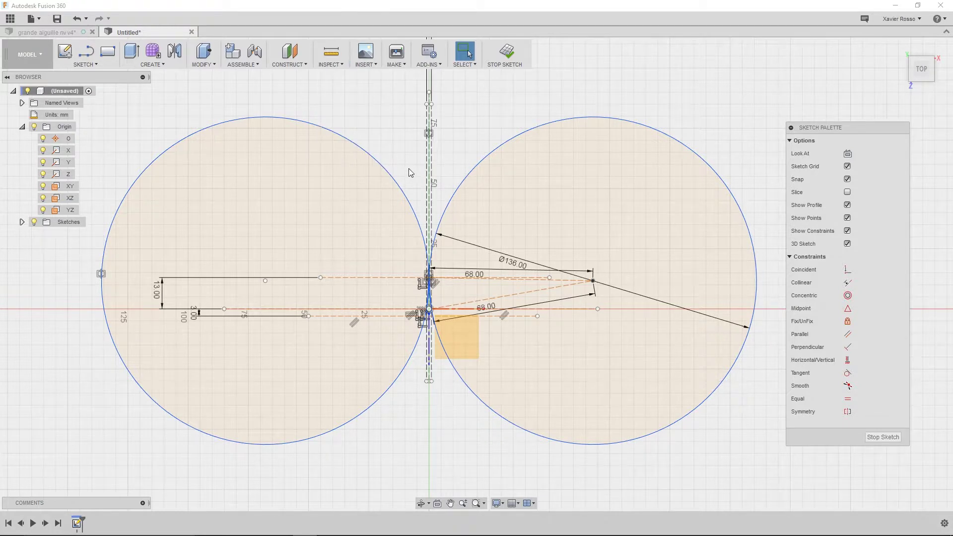
{"action": "key", "text": "t"}
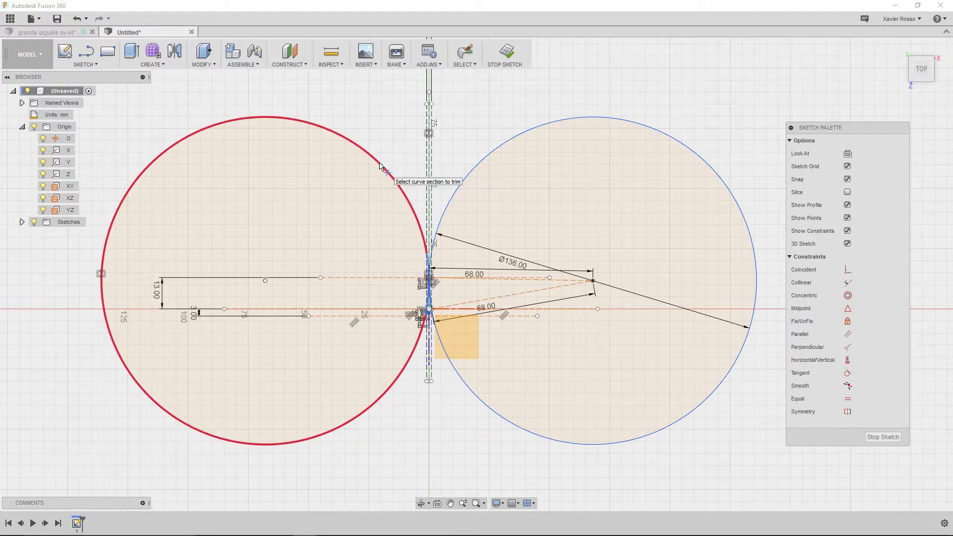
{"action": "scroll", "coordinate": [380, 166], "scroll_direction": "up", "scroll_amount": 10}
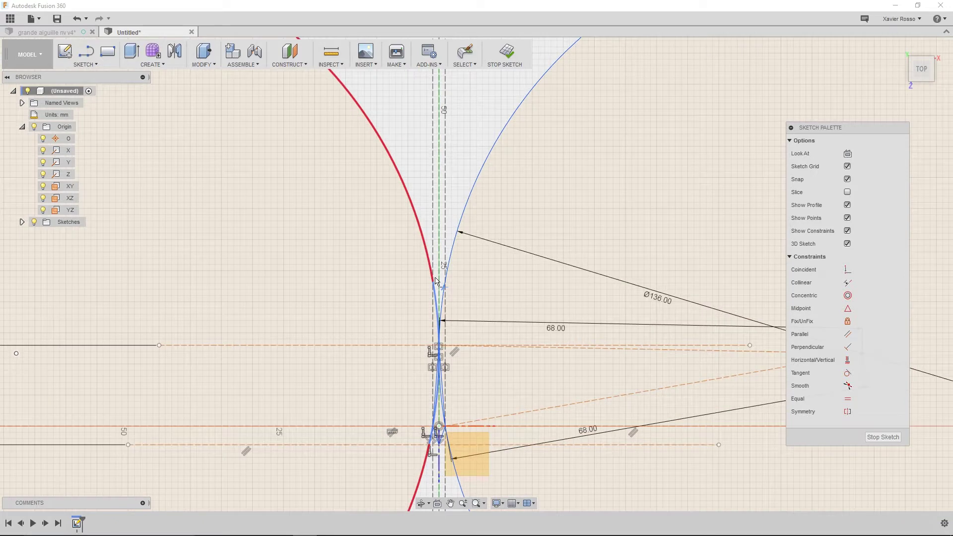
{"action": "middle_click_drag", "start_coordinate": [405, 154], "coordinate": [402, 116]}
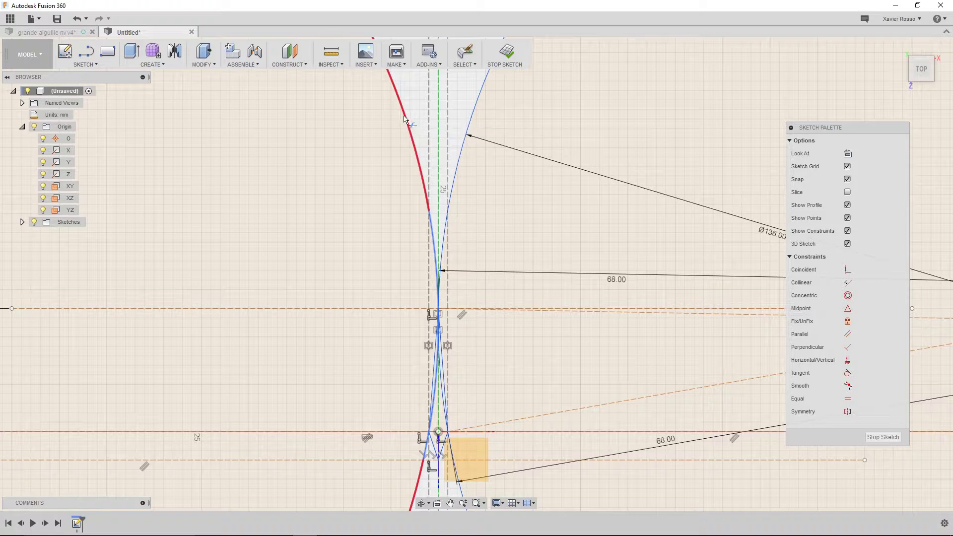
{"action": "scroll", "coordinate": [414, 144], "scroll_direction": "down", "scroll_amount": 4}
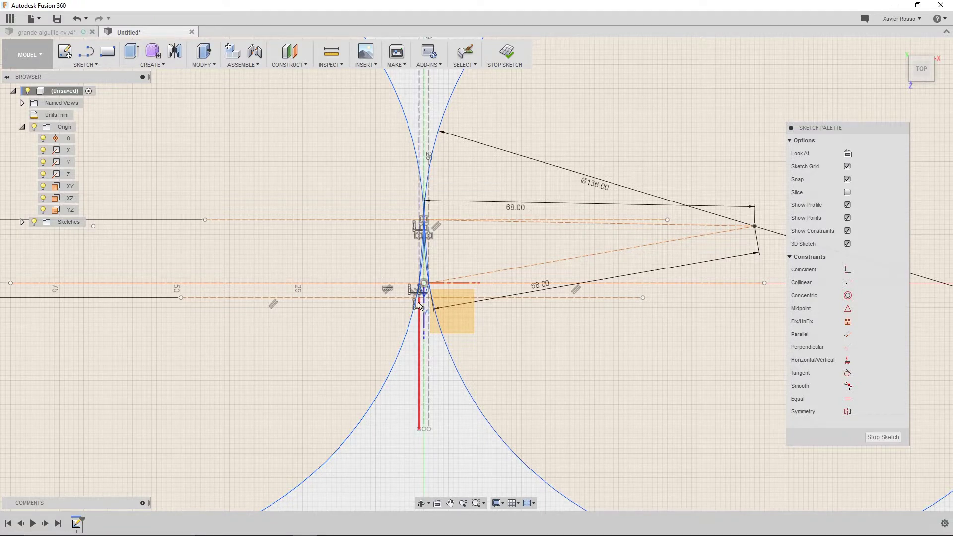
{"action": "left_click", "coordinate": [404, 341]}
{"action": "scroll", "coordinate": [397, 359], "scroll_direction": "down", "scroll_amount": 5}
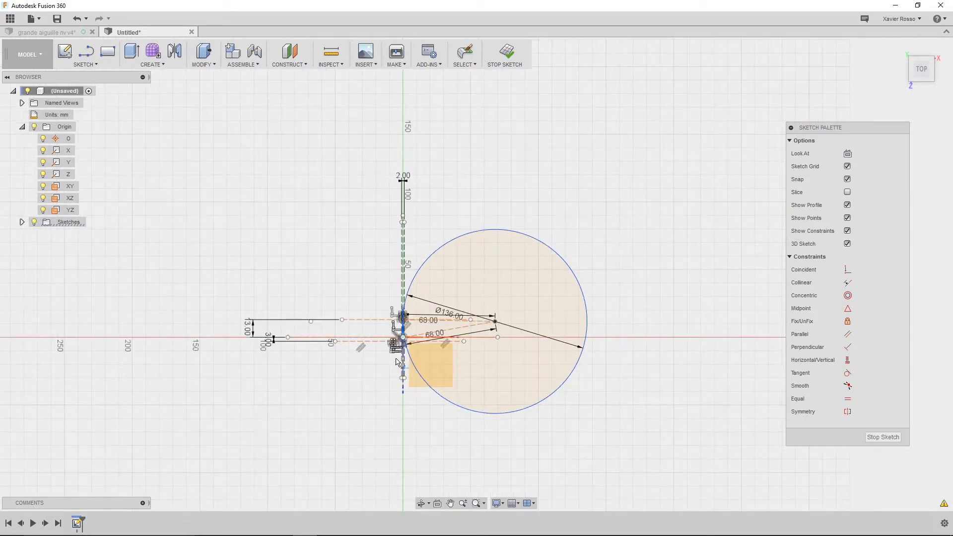
{"action": "scroll", "coordinate": [397, 361], "scroll_direction": "up", "scroll_amount": 3}
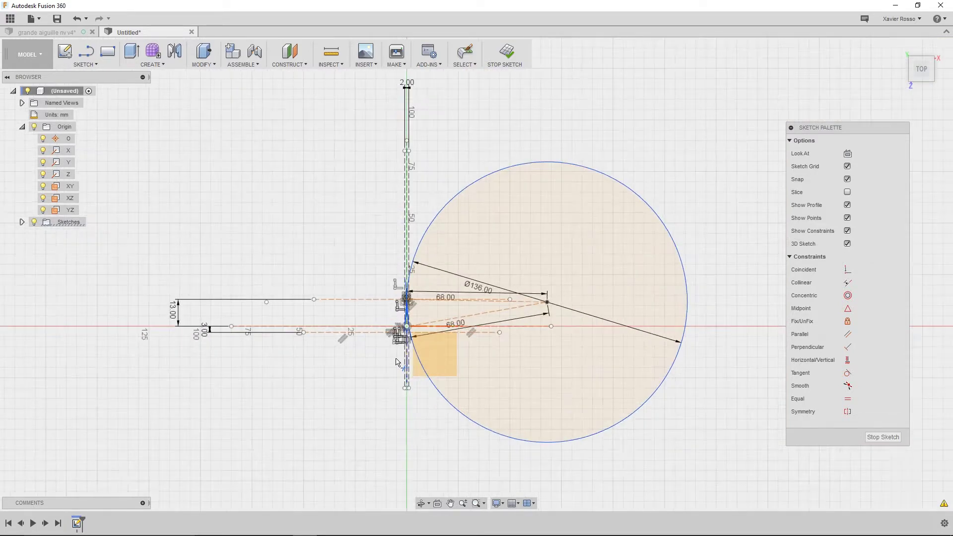
{"action": "left_click", "coordinate": [432, 226]}
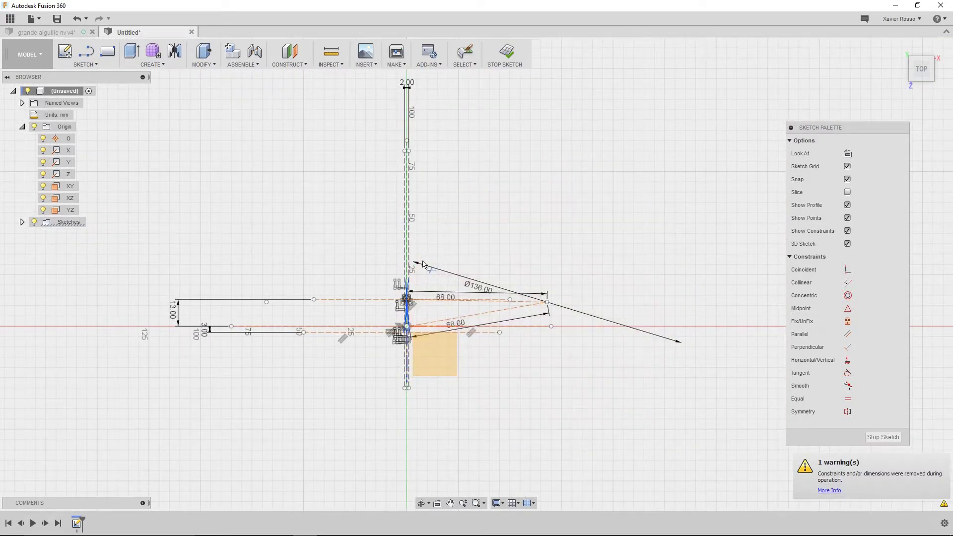
Trim the leftover arc segments that run below the X axis on both sides of the needle.
{"action": "scroll", "coordinate": [406, 332], "scroll_direction": "up", "scroll_amount": 12}
{"action": "scroll", "coordinate": [443, 276], "scroll_direction": "up", "scroll_amount": 5}
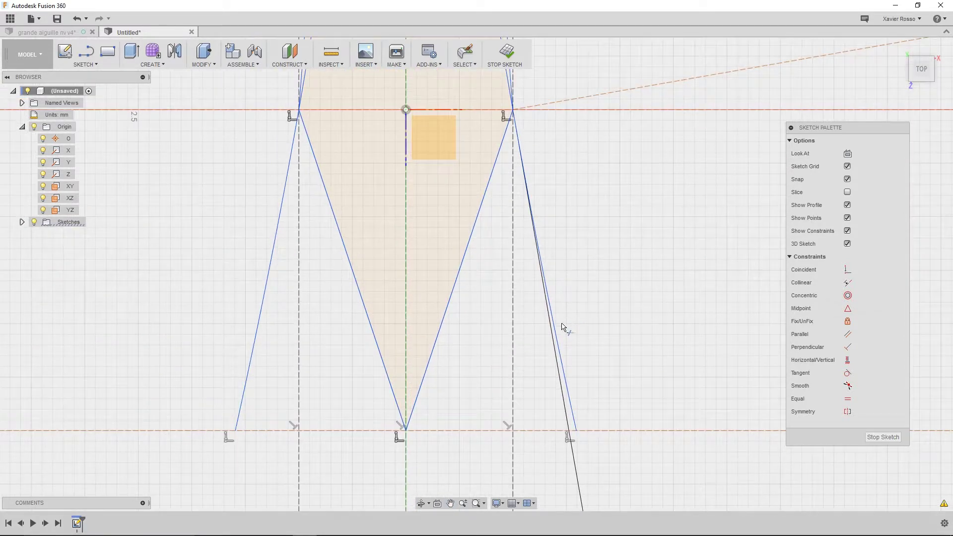
{"action": "left_click", "coordinate": [558, 338]}
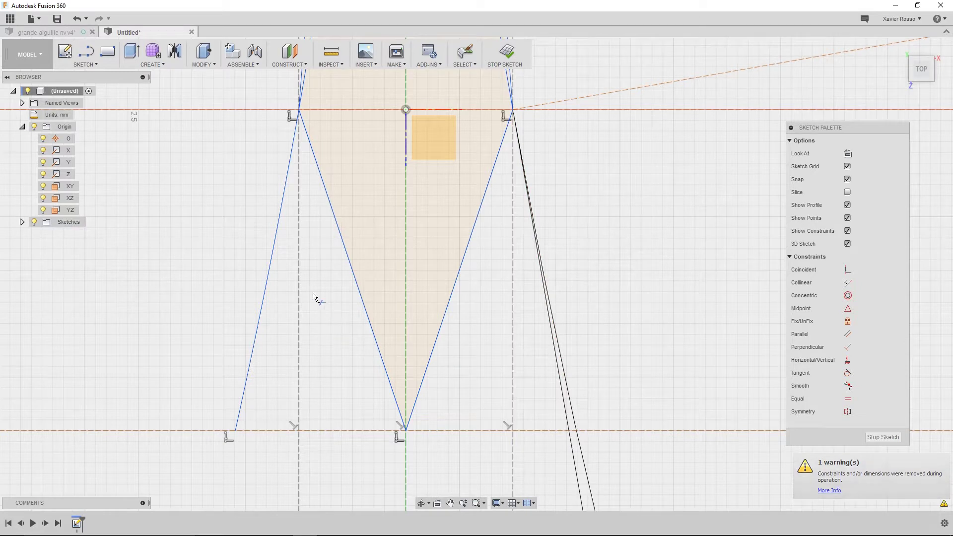
{"action": "left_click", "coordinate": [263, 288]}
Trim the needle's two straight slanted edges above the X axis, leaving the curved arcs as its sides.
{"action": "middle_click_drag", "start_coordinate": [390, 127], "coordinate": [385, 342]}
{"action": "scroll", "coordinate": [432, 234], "scroll_direction": "down", "scroll_amount": 3}
{"action": "middle_click_drag", "start_coordinate": [484, 177], "coordinate": [484, 280]}
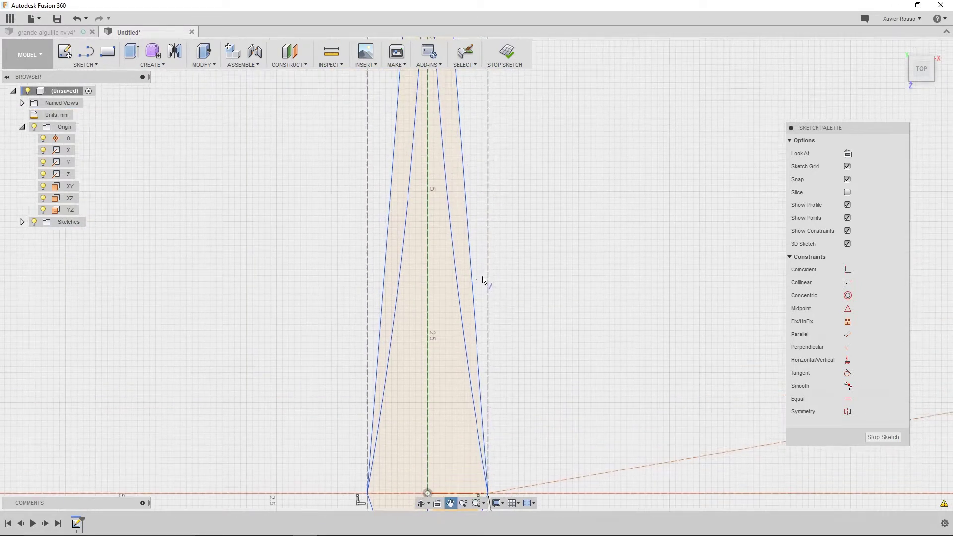
{"action": "left_click", "coordinate": [464, 192]}
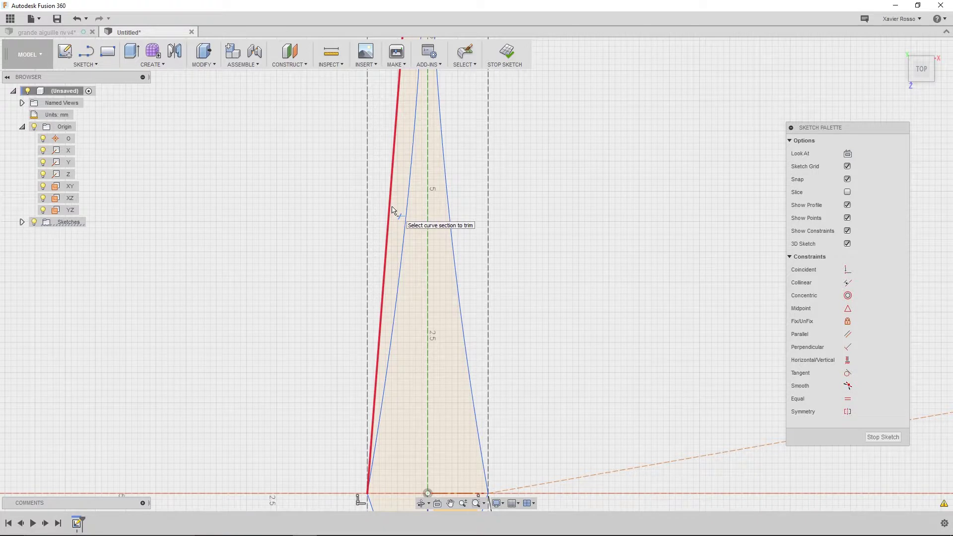
{"action": "left_click", "coordinate": [392, 207]}
{"action": "scroll", "coordinate": [418, 209], "scroll_direction": "down", "scroll_amount": 3}
{"action": "middle_click_drag", "start_coordinate": [434, 74], "coordinate": [437, 222]}
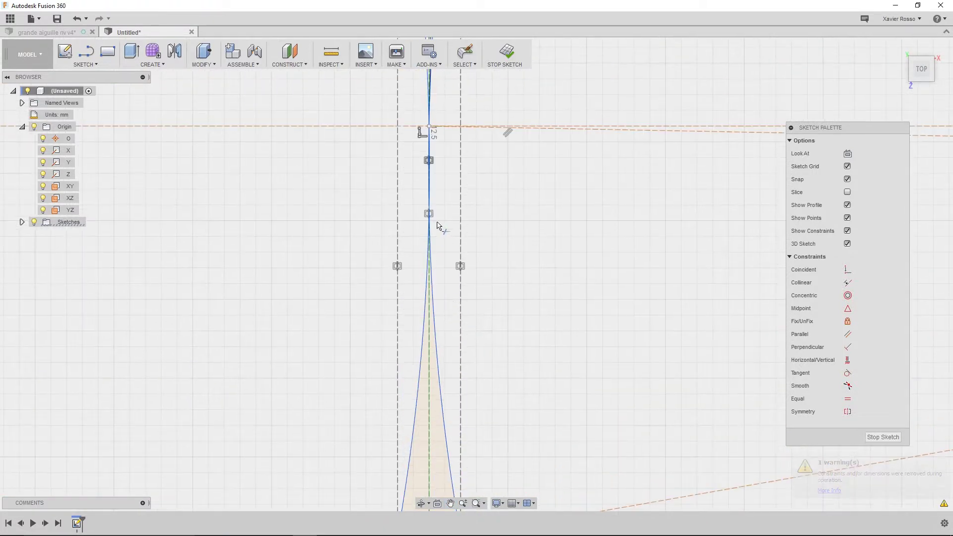
Trim the two arc portions that flare outward above the needle's upper tip.
{"action": "scroll", "coordinate": [439, 226], "scroll_direction": "down", "scroll_amount": 3}
{"action": "scroll", "coordinate": [443, 199], "scroll_direction": "up", "scroll_amount": 3}
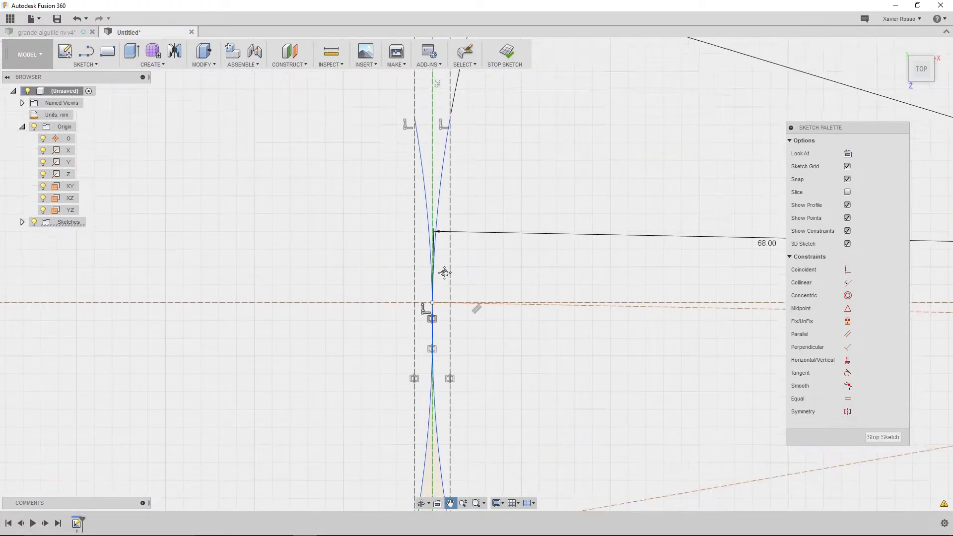
{"action": "left_click", "coordinate": [443, 192]}
{"action": "left_click", "coordinate": [430, 210]}
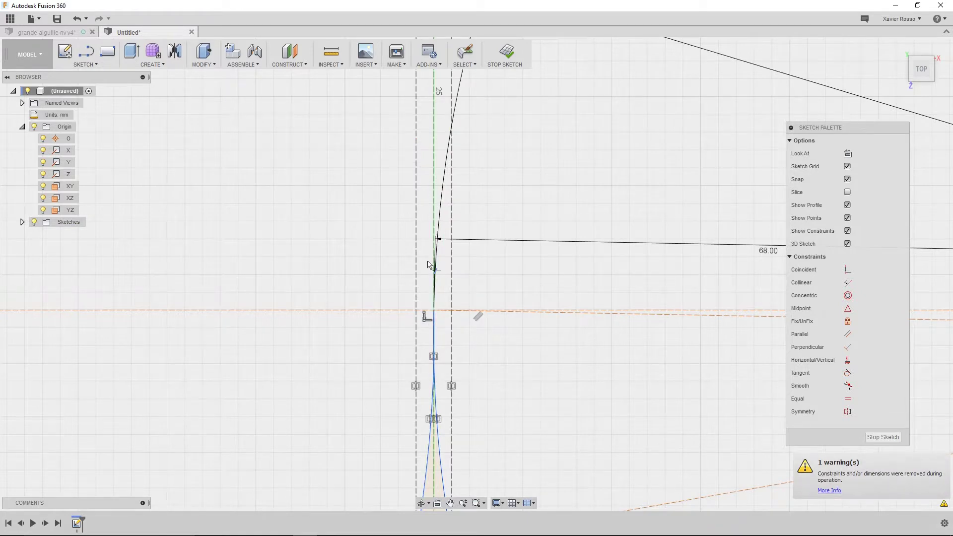
{"action": "left_click", "coordinate": [452, 263]}
Trim the leftover overlapping arc segment between the needle's tip and the upper horizontal construction line.
{"action": "scroll", "coordinate": [449, 286], "scroll_direction": "up", "scroll_amount": 5}
{"action": "scroll", "coordinate": [431, 383], "scroll_direction": "up", "scroll_amount": 3}
{"action": "middle_click_drag", "start_coordinate": [423, 376], "coordinate": [454, 155]}
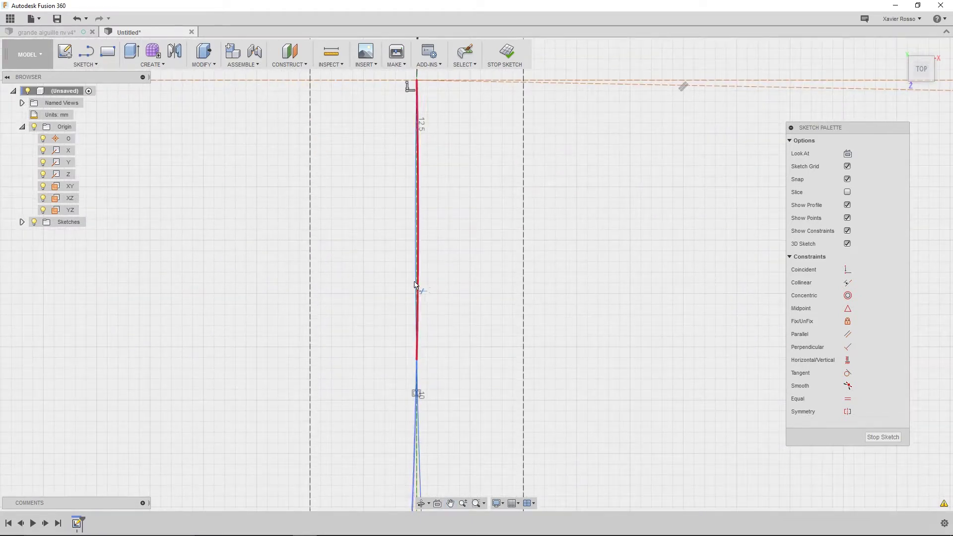
{"action": "left_click", "coordinate": [417, 282]}
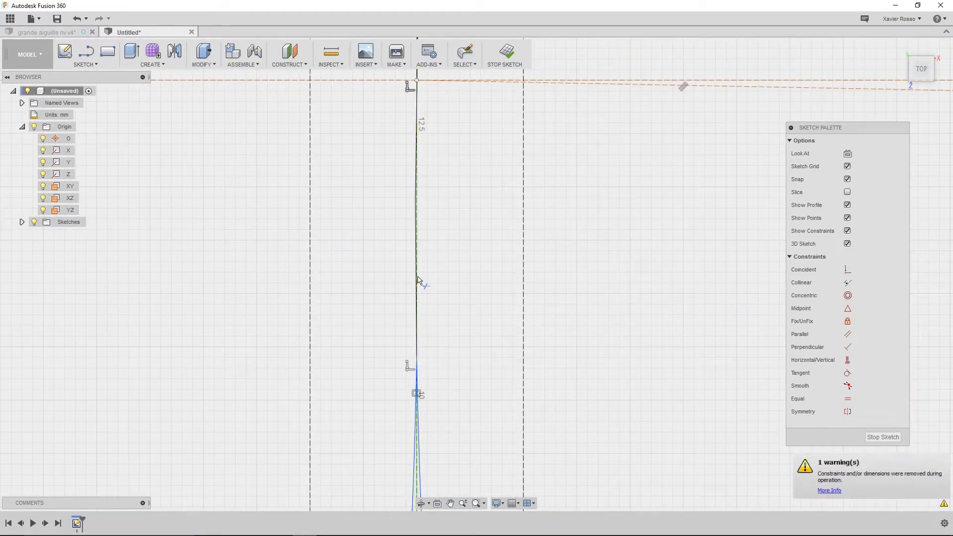
{"action": "scroll", "coordinate": [419, 278], "scroll_direction": "up", "scroll_amount": 5}
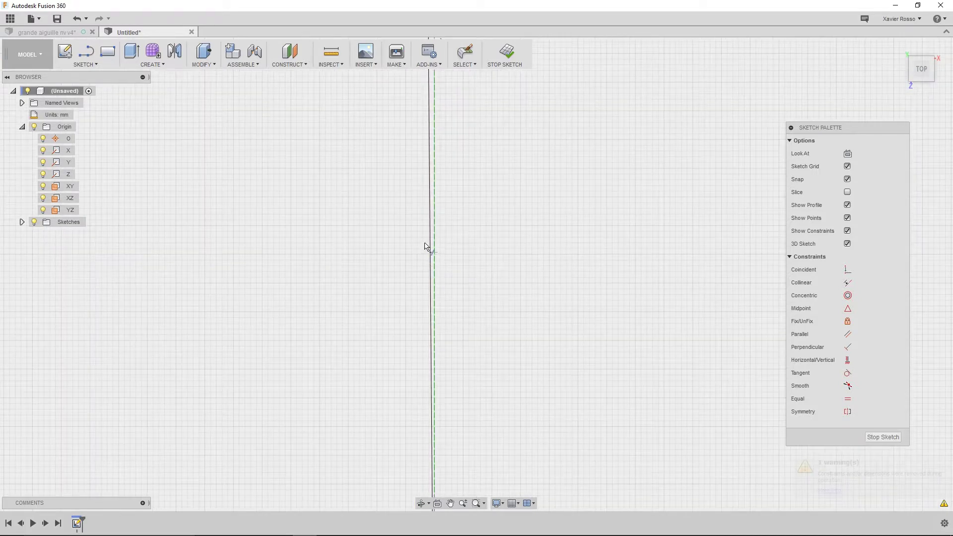
{"action": "scroll", "coordinate": [470, 355], "scroll_direction": "down", "scroll_amount": 5}
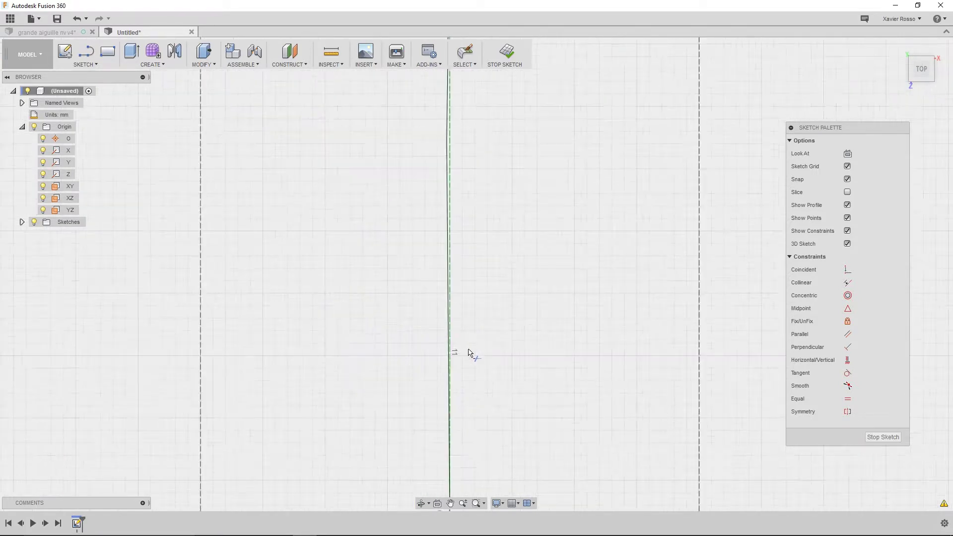
{"action": "middle_click_drag", "start_coordinate": [479, 415], "coordinate": [433, 306]}
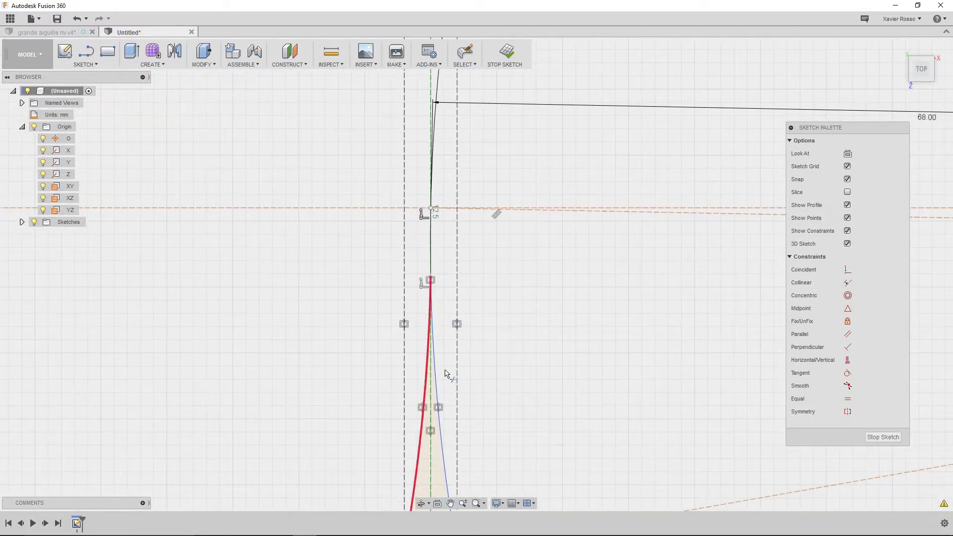
Examine the trimmed needle outline from tip to base and read the details of the sketch warning.
{"action": "scroll", "coordinate": [446, 374], "scroll_direction": "down", "scroll_amount": 3}
{"action": "middle_click_drag", "start_coordinate": [445, 373], "coordinate": [444, 243]}
{"action": "scroll", "coordinate": [436, 394], "scroll_direction": "up", "scroll_amount": 5}
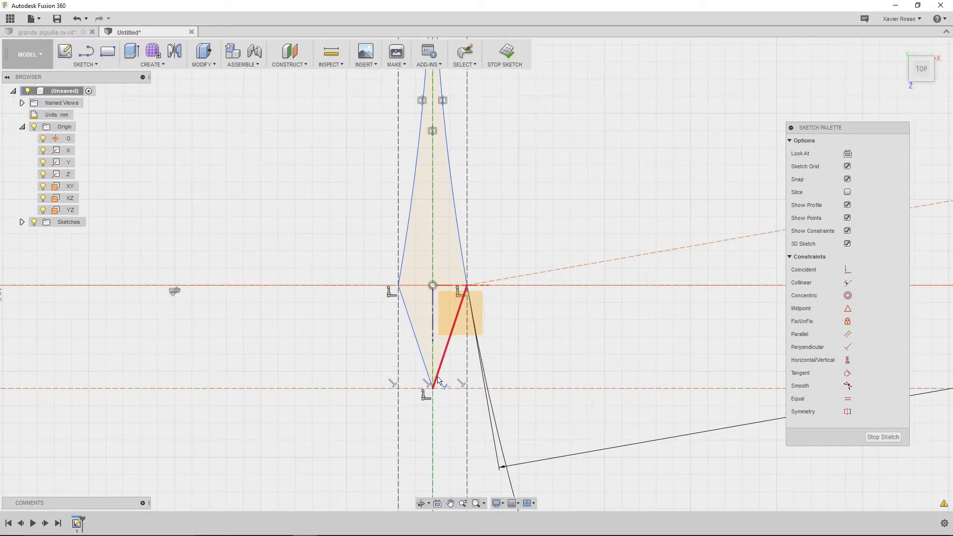
{"action": "scroll", "coordinate": [454, 268], "scroll_direction": "down", "scroll_amount": 2}
{"action": "middle_click_drag", "start_coordinate": [463, 185], "coordinate": [465, 289]}
{"action": "left_click", "coordinate": [457, 134]}
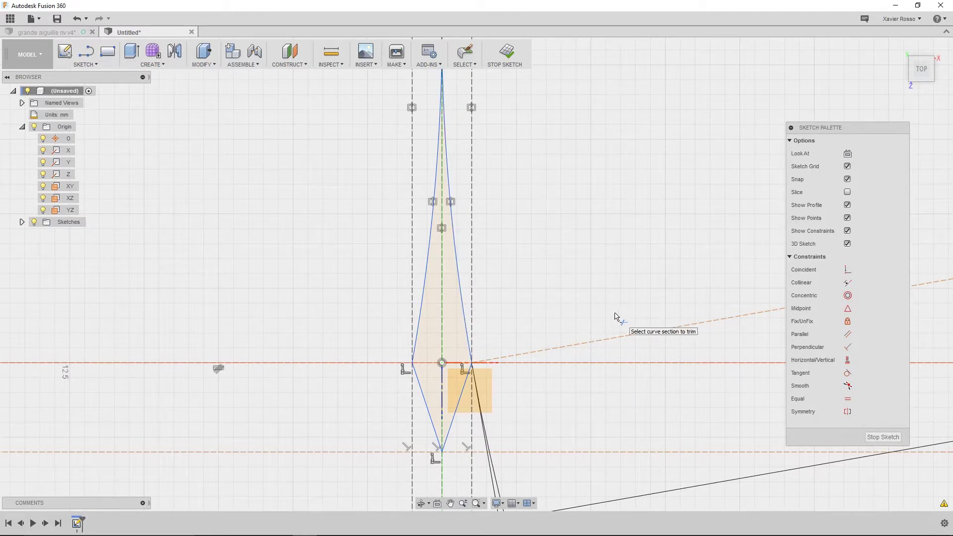
{"action": "left_click", "coordinate": [943, 504]}
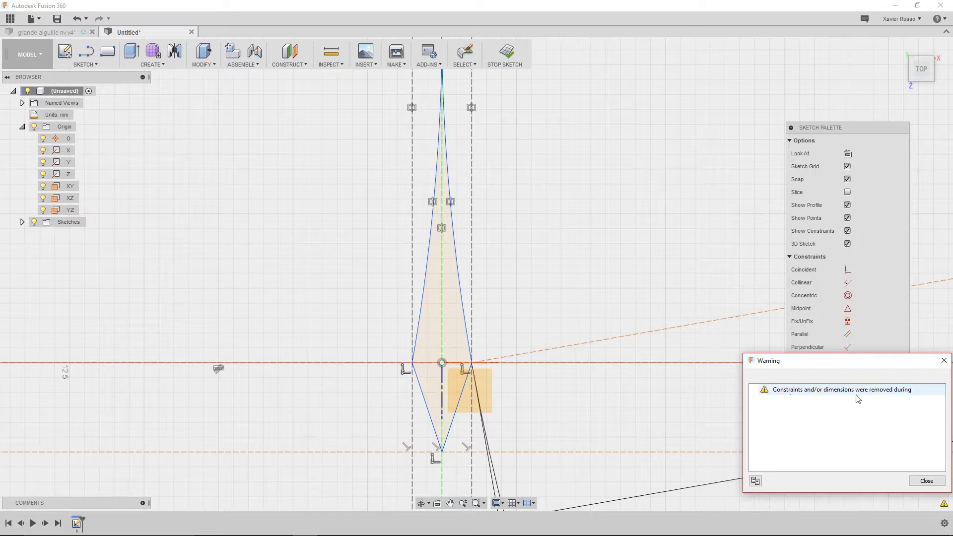
{"action": "left_click", "coordinate": [944, 361]}
{"action": "middle_click_drag", "start_coordinate": [549, 276], "coordinate": [602, 313]}
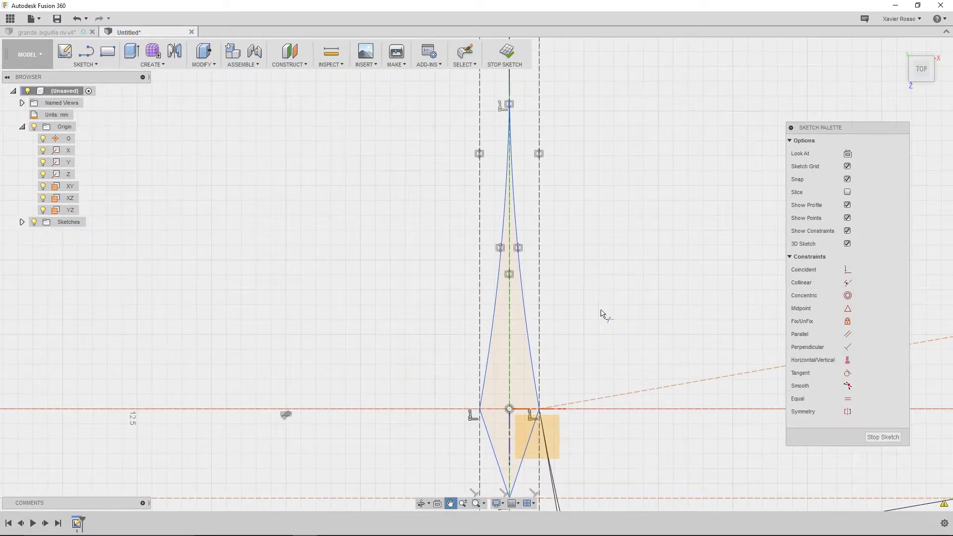
{"action": "scroll", "coordinate": [620, 366], "scroll_direction": "down", "scroll_amount": 5}
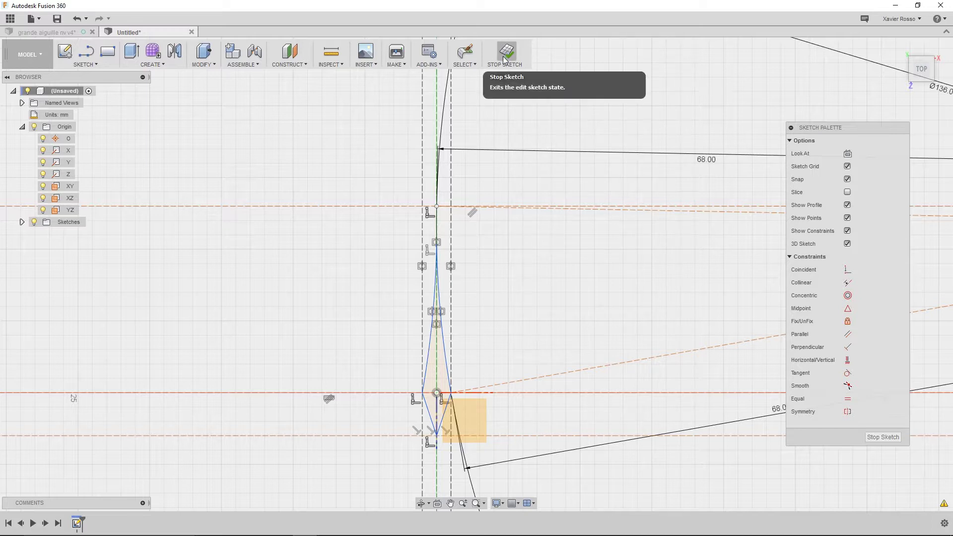
Finish the needle sketch and orbit to a 3D view of its profile.
{"action": "mouse_move", "coordinate": [869, 130]}
{"action": "left_mouse_down"}
{"action": "mouse_move", "coordinate": [860, 58]}
{"action": "mouse_move", "coordinate": [850, 61]}
{"action": "mouse_move", "coordinate": [889, 72]}
{"action": "left_mouse_up"}
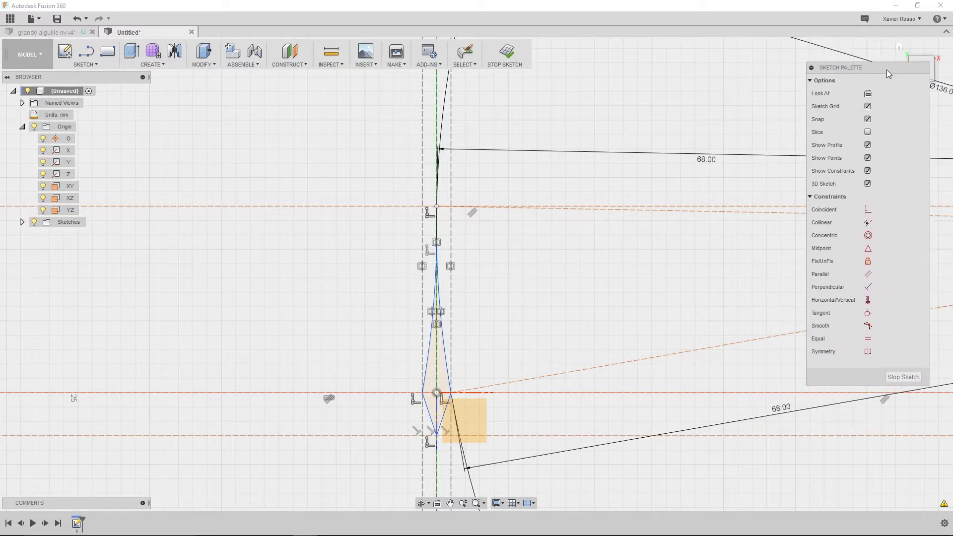
{"action": "left_click", "coordinate": [902, 377]}
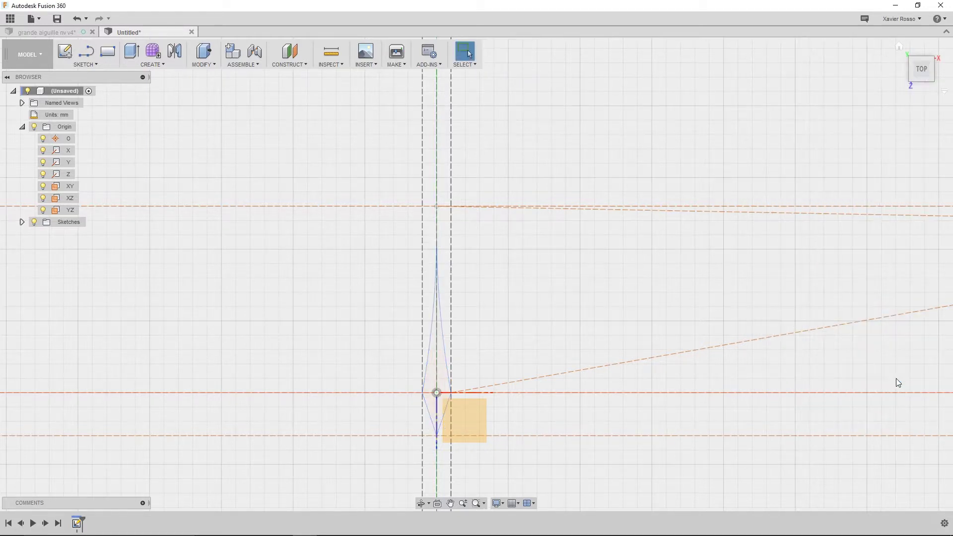
{"action": "scroll", "coordinate": [528, 329], "scroll_direction": "down", "scroll_amount": 4}
{"action": "middle_click_drag", "start_coordinate": [534, 329], "coordinate": [508, 218], "text": "shift"}
{"action": "middle_click_drag", "start_coordinate": [458, 276], "coordinate": [449, 279], "text": "shift"}
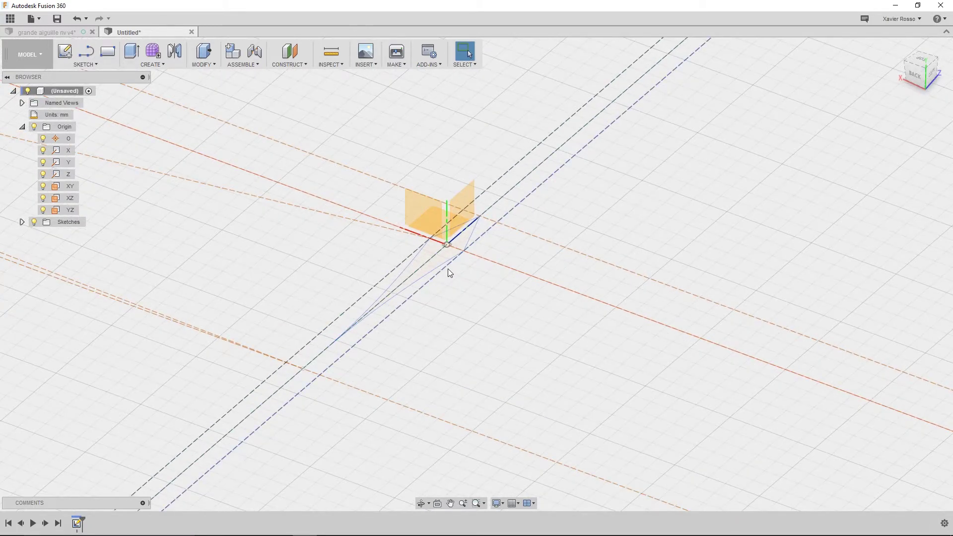
Try to shift one of the needle's curved sides outside sketch editing, and undo the shift.
{"action": "mouse_move", "coordinate": [433, 268]}
{"action": "left_mouse_down"}
{"action": "mouse_move", "coordinate": [448, 273]}
{"action": "mouse_move", "coordinate": [419, 321]}
{"action": "mouse_move", "coordinate": [463, 243]}
{"action": "mouse_move", "coordinate": [514, 198]}
{"action": "mouse_move", "coordinate": [371, 305]}
{"action": "left_mouse_up"}
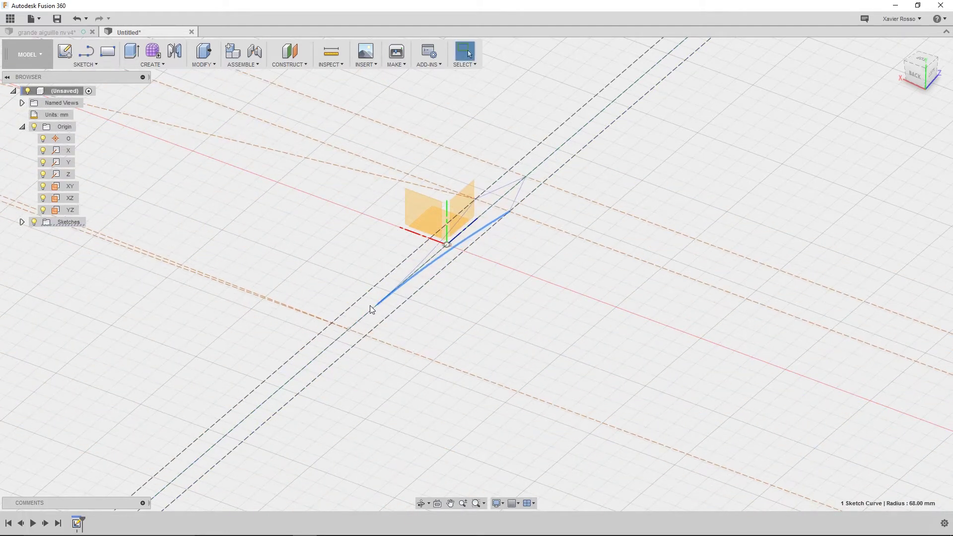
{"action": "left_click", "coordinate": [490, 278]}
{"action": "mouse_move", "coordinate": [490, 278]}
{"action": "middle_mouse_down"}
{"action": "mouse_move", "coordinate": [485, 314]}
{"action": "mouse_move", "coordinate": [502, 329]}
{"action": "middle_mouse_up"}
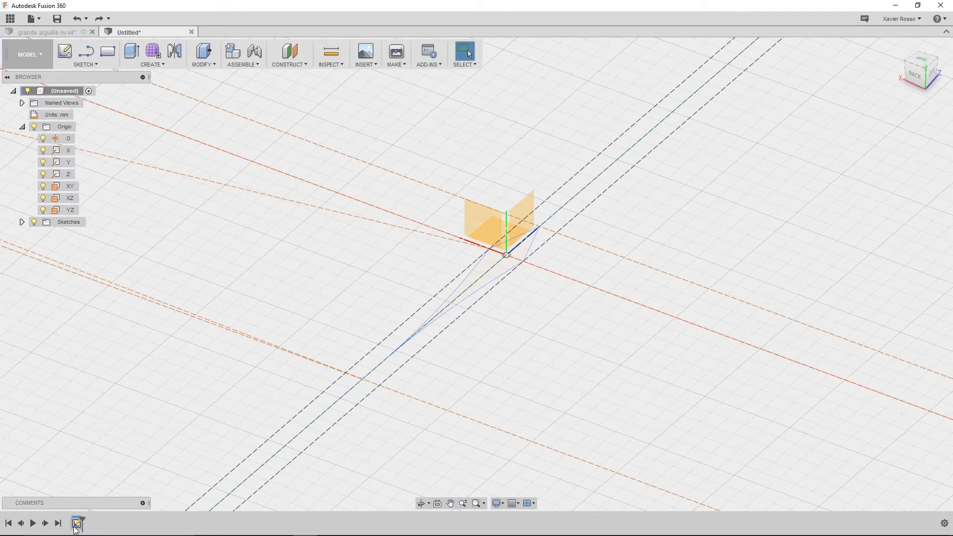
Reopen the needle sketch for editing, examine its profile, construction lines and dimensions, and exit the sketch.
{"action": "right_click", "coordinate": [75, 524]}
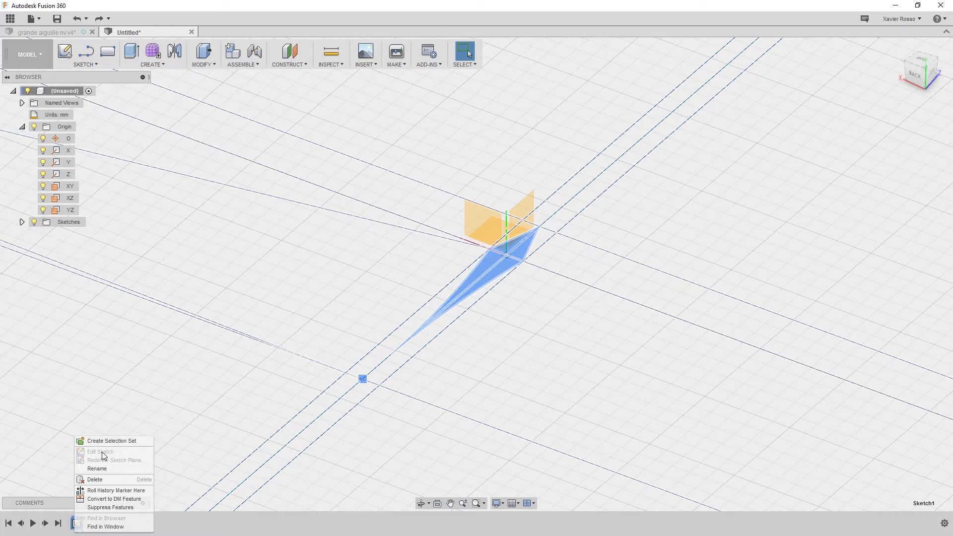
{"action": "left_click", "coordinate": [156, 404]}
{"action": "left_click", "coordinate": [109, 366]}
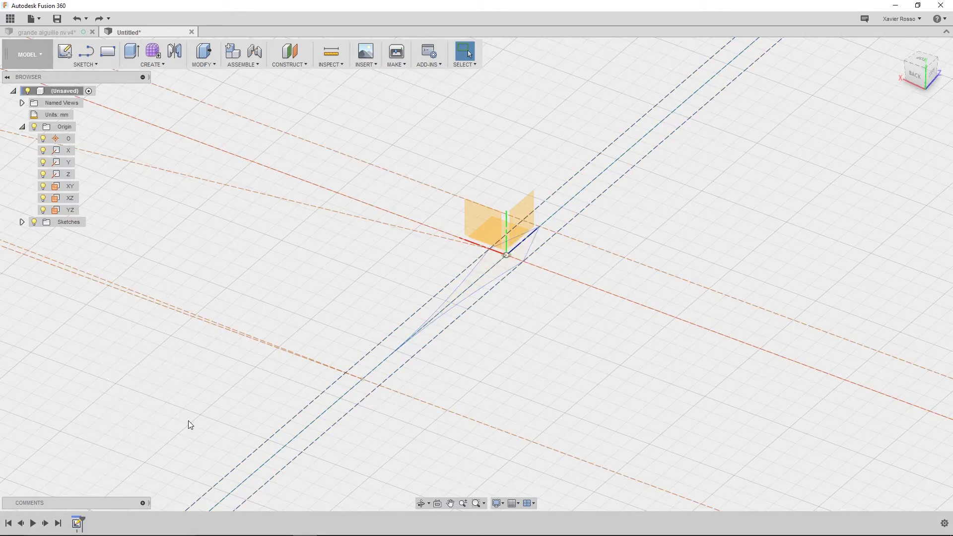
{"action": "right_click", "coordinate": [77, 524]}
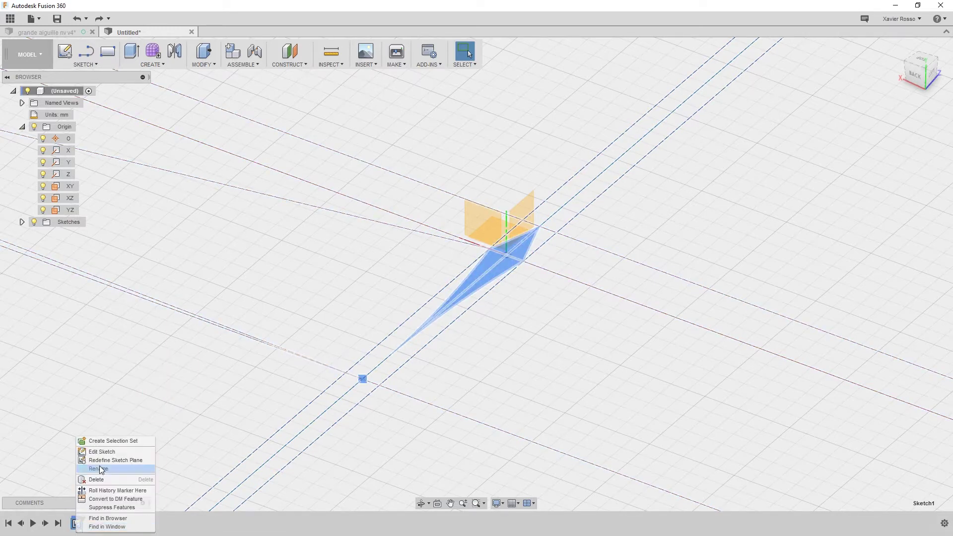
{"action": "left_click", "coordinate": [102, 452]}
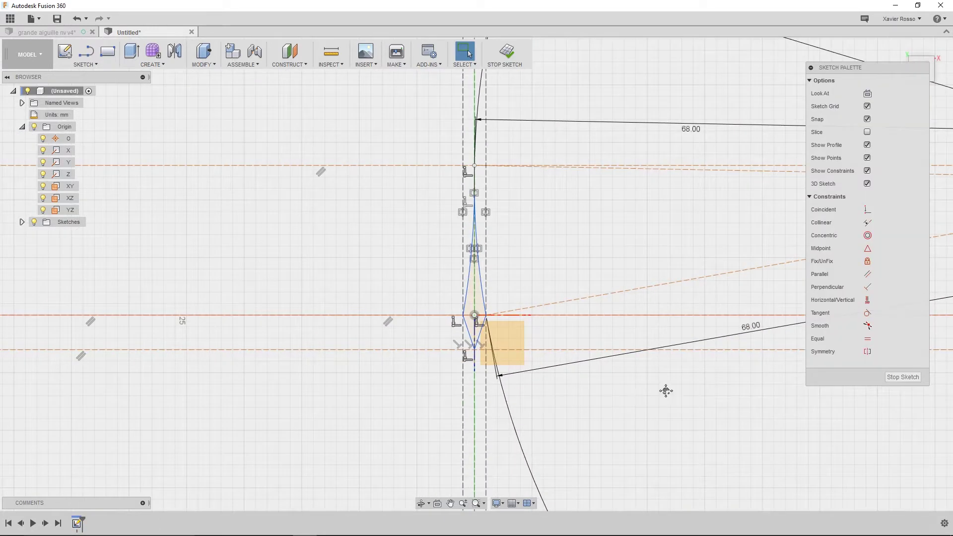
{"action": "scroll", "coordinate": [666, 389], "scroll_direction": "down", "scroll_amount": 3}
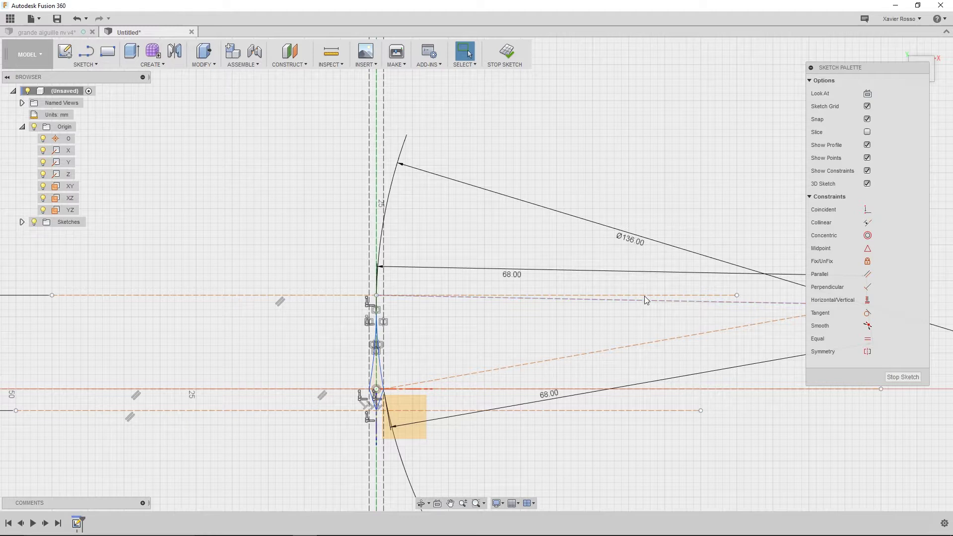
{"action": "scroll", "coordinate": [617, 248], "scroll_direction": "up", "scroll_amount": 2}
{"action": "middle_click_drag", "start_coordinate": [386, 306], "coordinate": [457, 237]}
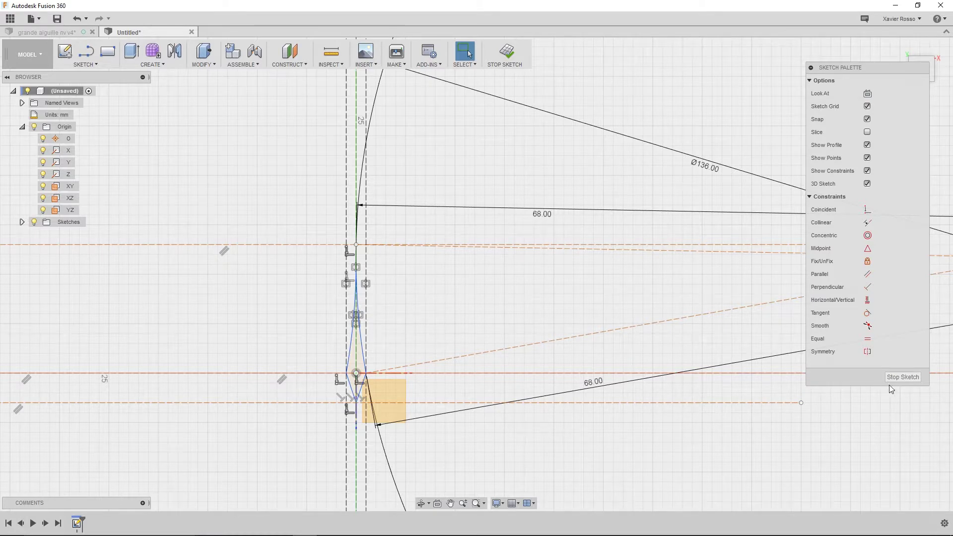
{"action": "left_click", "coordinate": [507, 54]}
Create a construction plane offset 1 mm from the origin XZ plane.
{"action": "middle_click_drag", "start_coordinate": [491, 404], "coordinate": [504, 336], "text": "shift"}
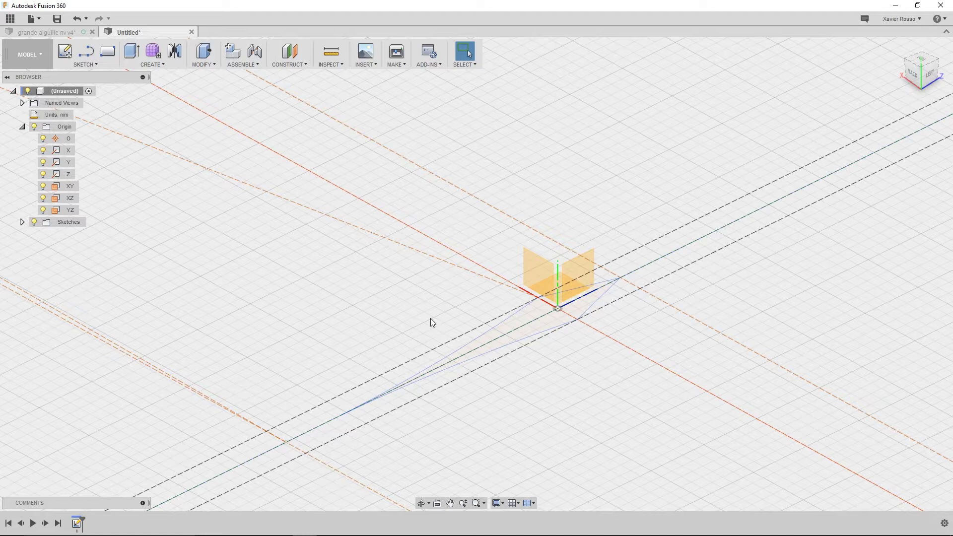
{"action": "middle_click_drag", "start_coordinate": [638, 347], "coordinate": [413, 278], "text": "shift"}
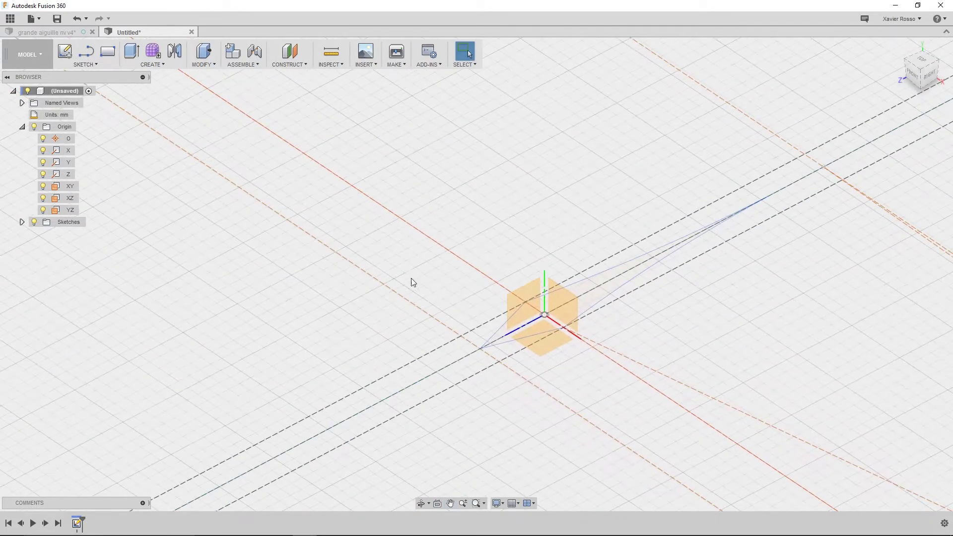
{"action": "left_click", "coordinate": [554, 344]}
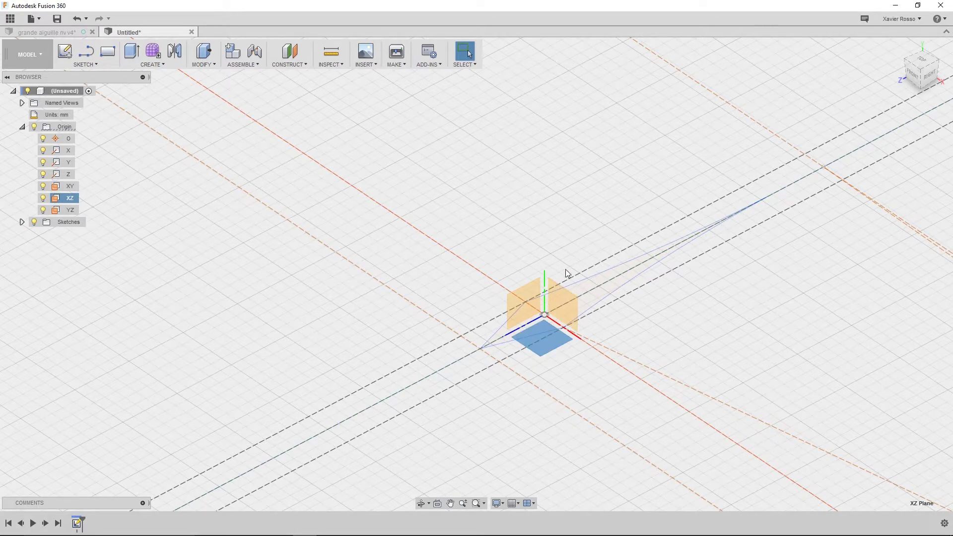
{"action": "left_click", "coordinate": [367, 131]}
{"action": "left_click", "coordinate": [294, 63]}
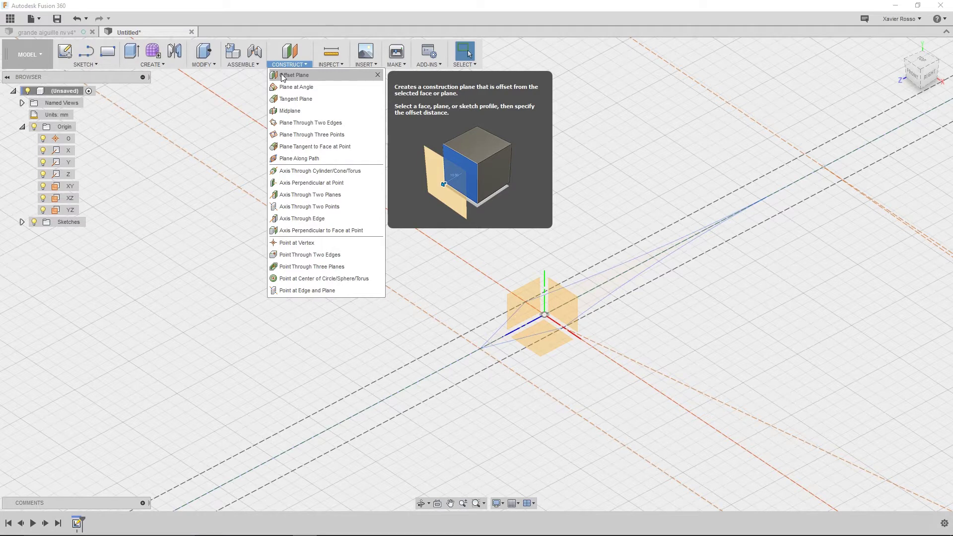
{"action": "left_click", "coordinate": [281, 75]}
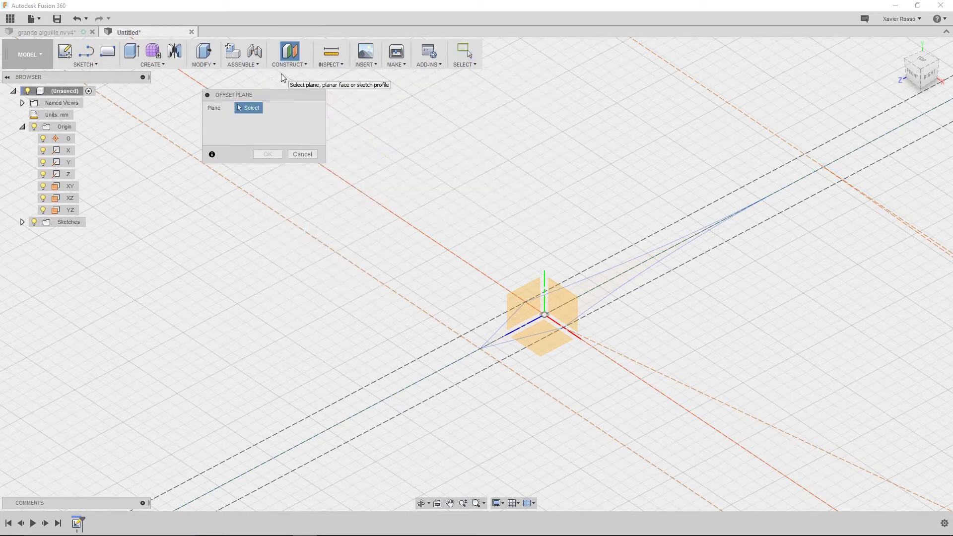
{"action": "left_click", "coordinate": [540, 352]}
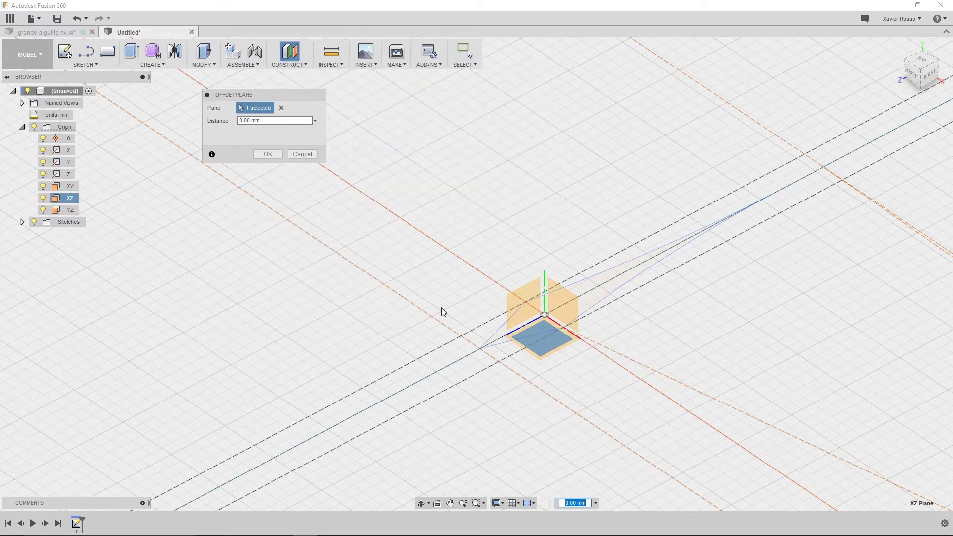
{"action": "middle_click_drag", "start_coordinate": [573, 415], "coordinate": [300, 262], "text": "shift"}
{"action": "left_click", "coordinate": [240, 120]}
{"action": "left_click_drag", "start_coordinate": [238, 120], "coordinate": [262, 120]}
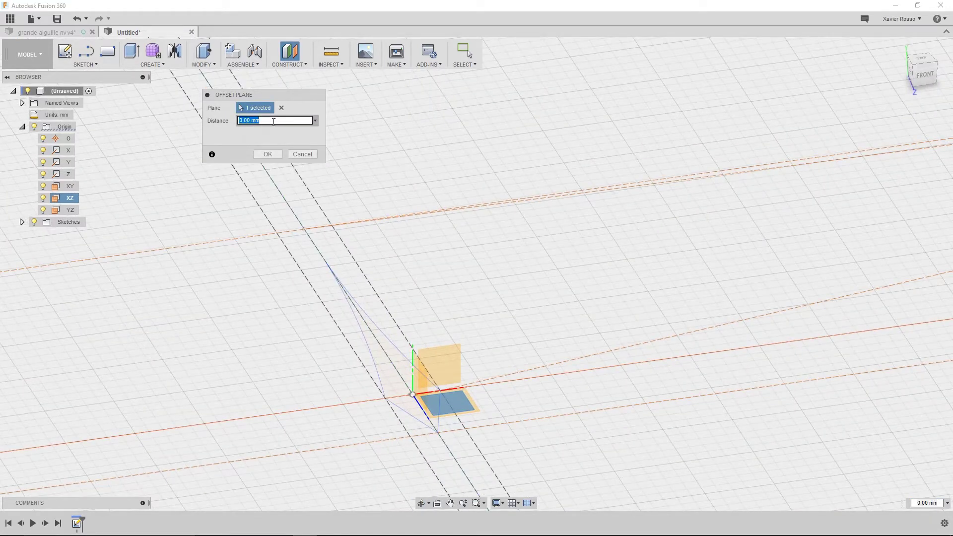
{"action": "type", "text": "1"}
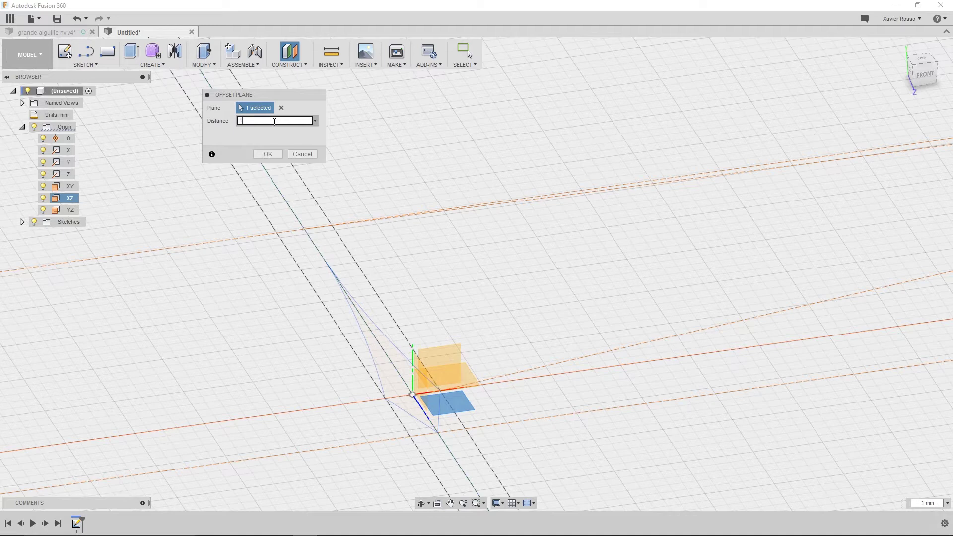
{"action": "key", "text": "Return"}
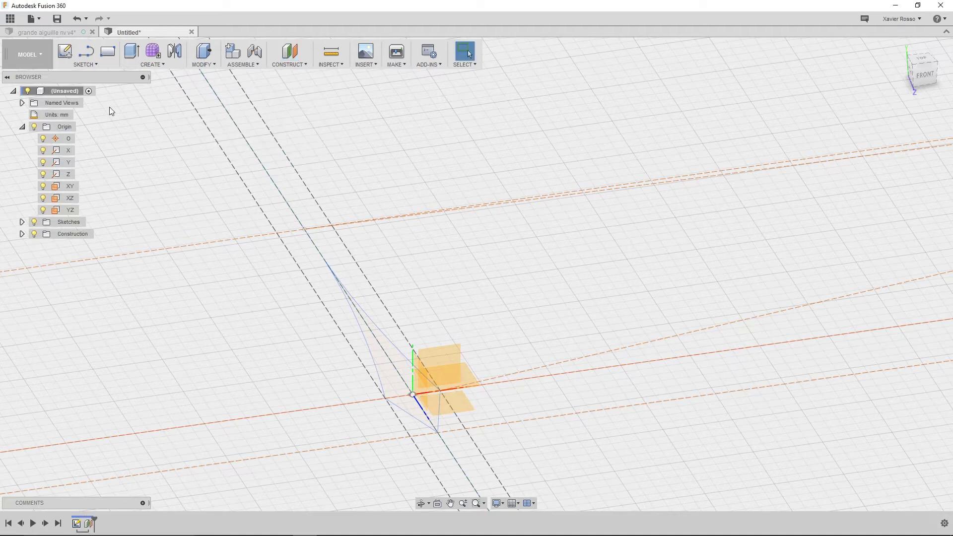
Select the offset plane above the needle and examine its position in the front view.
{"action": "scroll", "coordinate": [449, 391], "scroll_direction": "up", "scroll_amount": 6}
{"action": "middle_click_drag", "start_coordinate": [440, 362], "coordinate": [372, 390], "text": "shift"}
{"action": "left_click", "coordinate": [535, 322]}
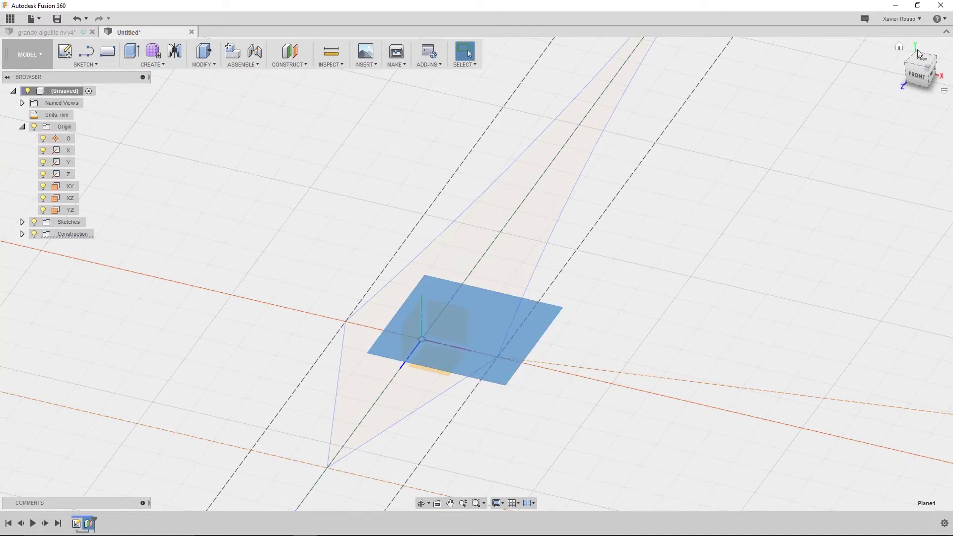
{"action": "left_click", "coordinate": [921, 80]}
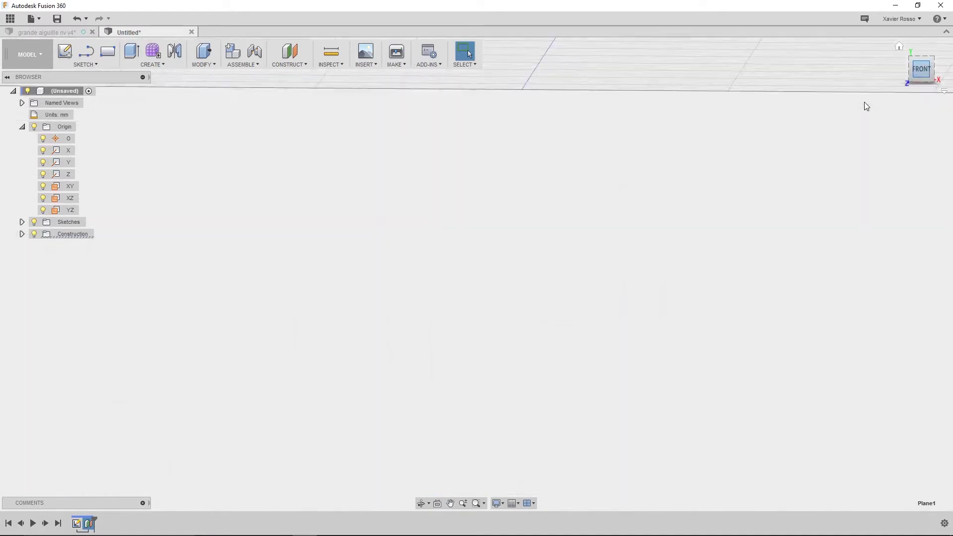
{"action": "scroll", "coordinate": [536, 383], "scroll_direction": "down", "scroll_amount": 5}
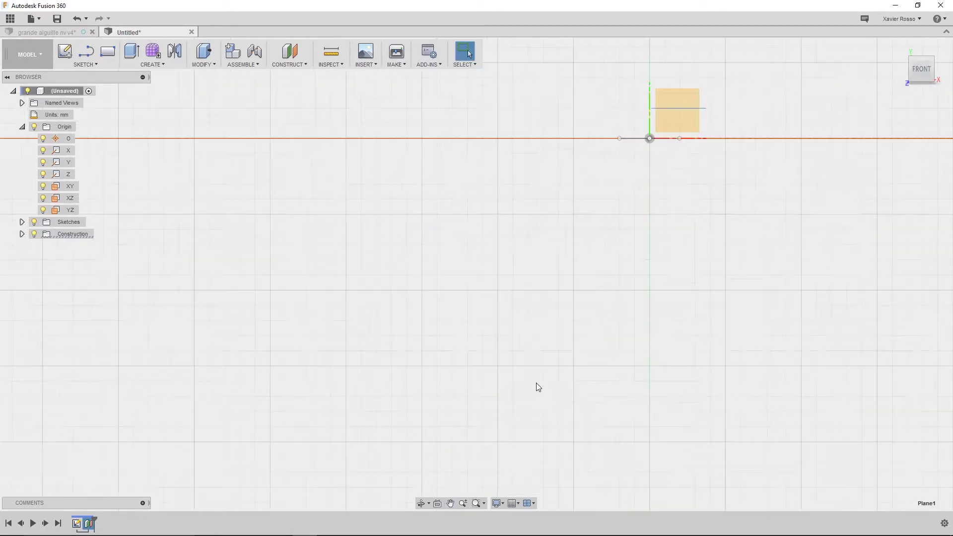
Create a sketch on the construction plane offset 1 mm above the needle.
{"action": "scroll", "coordinate": [641, 250], "scroll_direction": "up", "scroll_amount": 6}
{"action": "scroll", "coordinate": [497, 241], "scroll_direction": "up", "scroll_amount": 1}
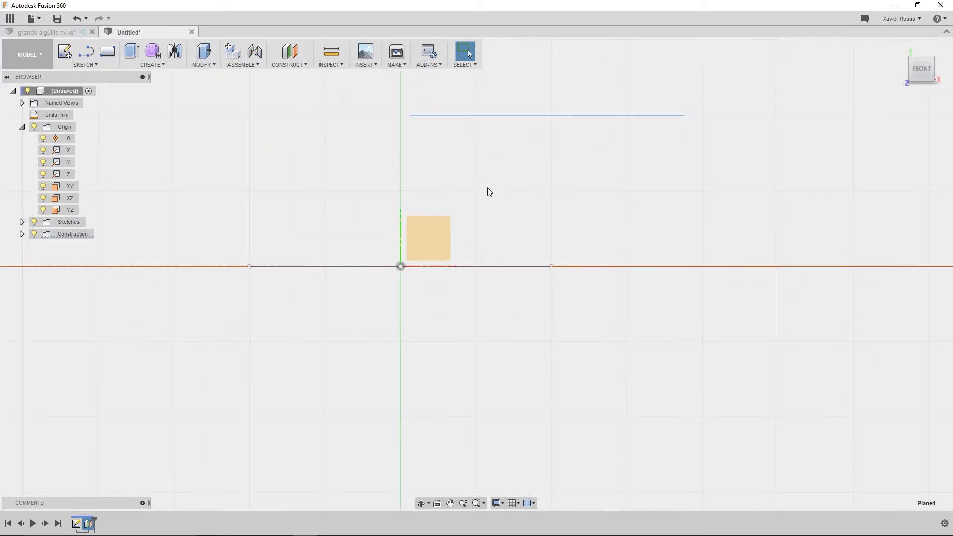
{"action": "middle_click_drag", "start_coordinate": [476, 136], "coordinate": [468, 211]}
{"action": "left_click", "coordinate": [464, 190]}
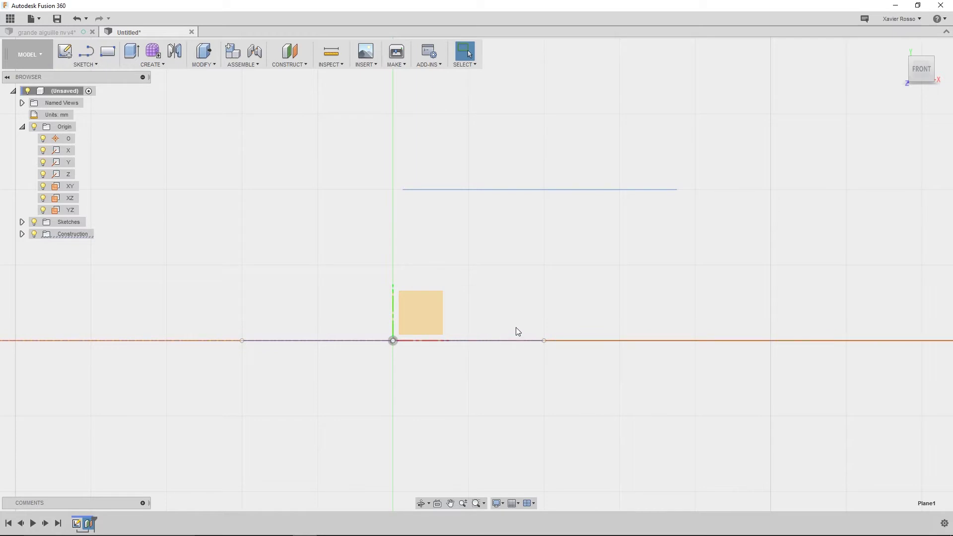
{"action": "middle_click_drag", "start_coordinate": [638, 245], "coordinate": [606, 326], "text": "shift"}
{"action": "middle_click_drag", "start_coordinate": [708, 206], "coordinate": [655, 248]}
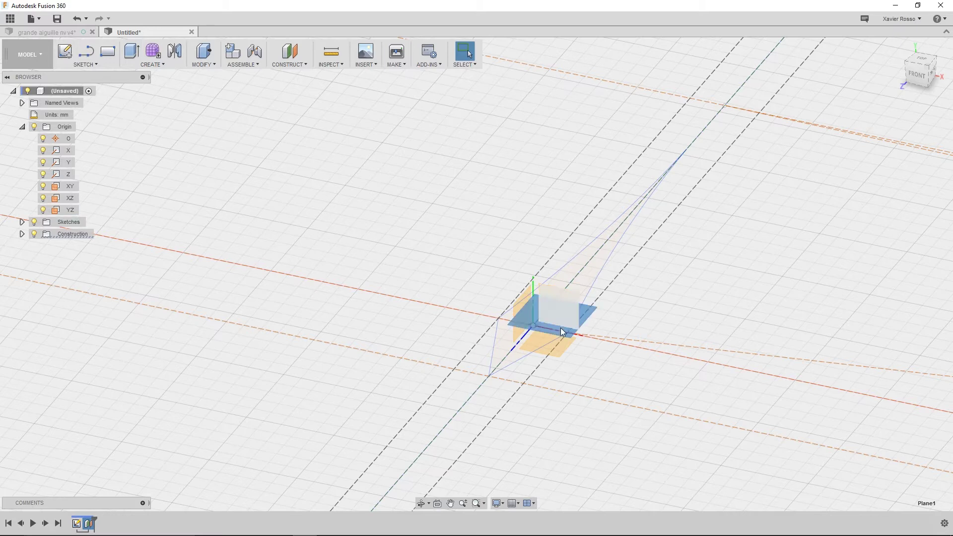
{"action": "left_click", "coordinate": [93, 66]}
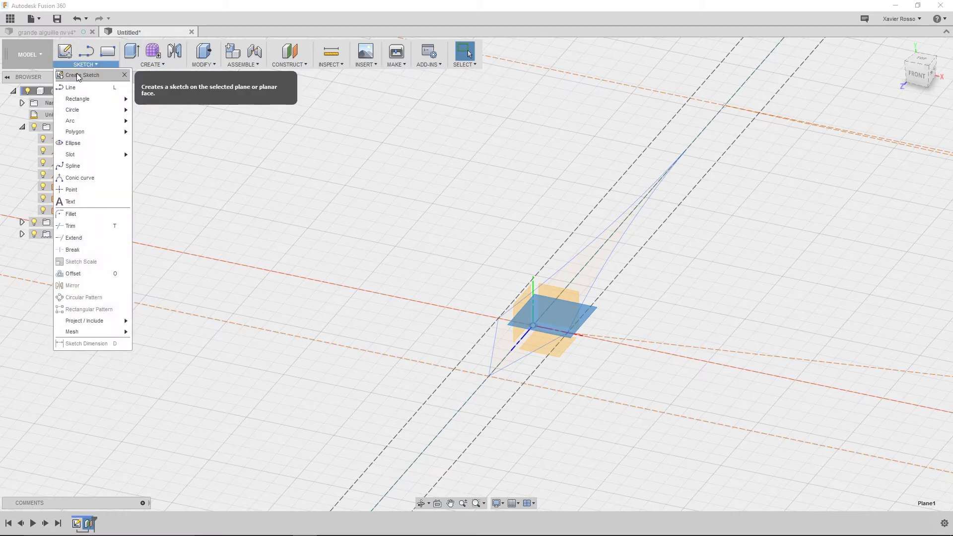
{"action": "left_click", "coordinate": [78, 75]}
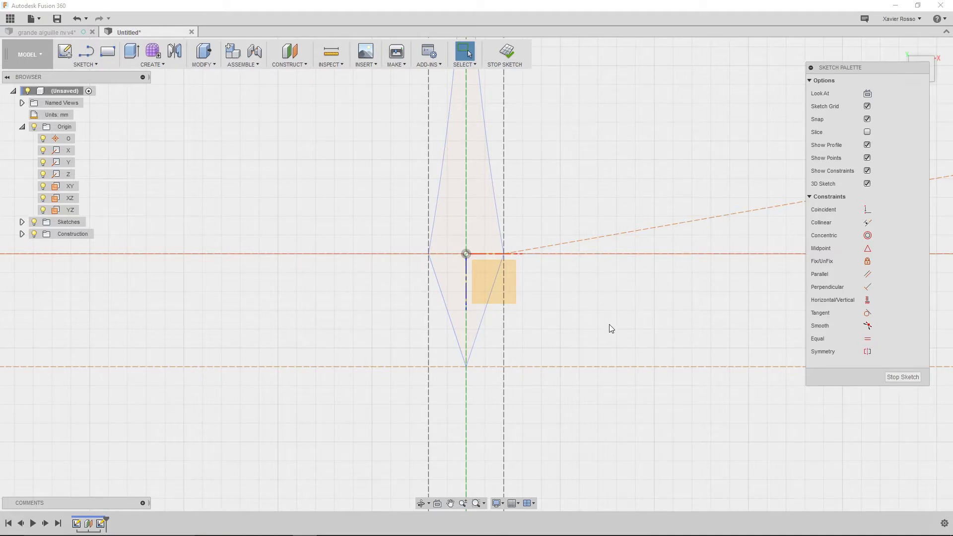
Start Project To Surface, make the hidden offset plane visible and select it as the target face for the curves.
{"action": "mouse_move", "coordinate": [583, 311]}
{"action": "middle_mouse_down", "text": "shift"}
{"action": "mouse_move", "coordinate": [553, 316]}
{"action": "mouse_move", "coordinate": [511, 293]}
{"action": "mouse_move", "coordinate": [507, 277]}
{"action": "mouse_move", "coordinate": [509, 263]}
{"action": "mouse_move", "coordinate": [586, 246]}
{"action": "mouse_move", "coordinate": [549, 281]}
{"action": "middle_mouse_up", "text": "shift"}
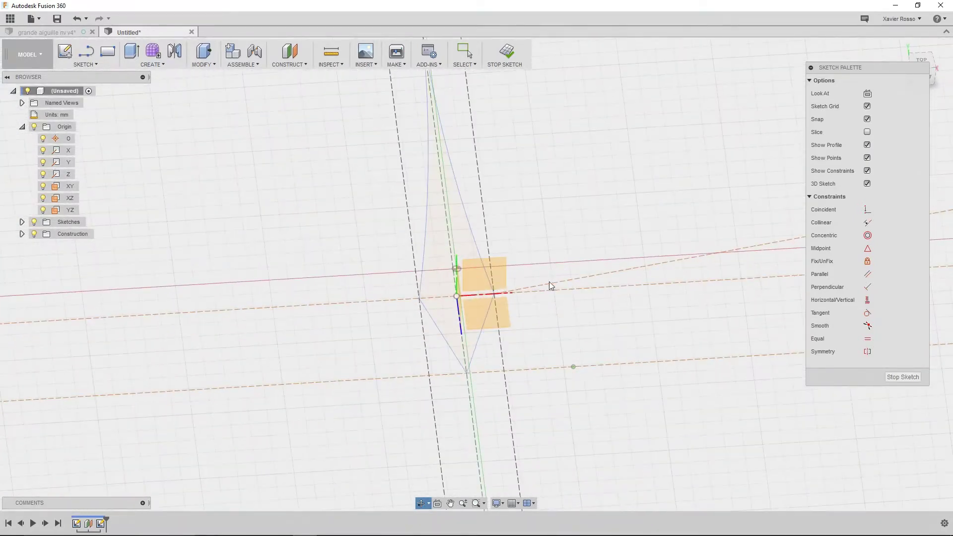
{"action": "left_click", "coordinate": [924, 59]}
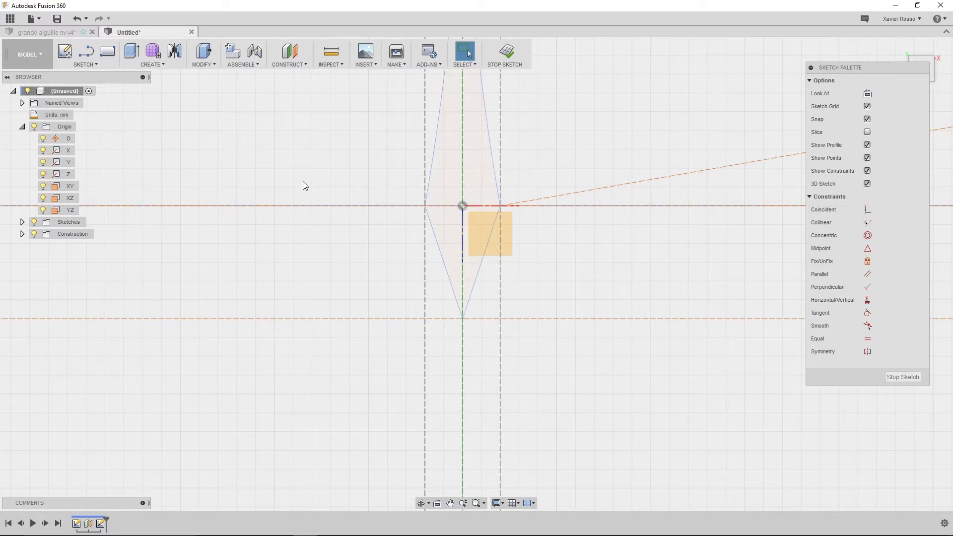
{"action": "left_click", "coordinate": [84, 67]}
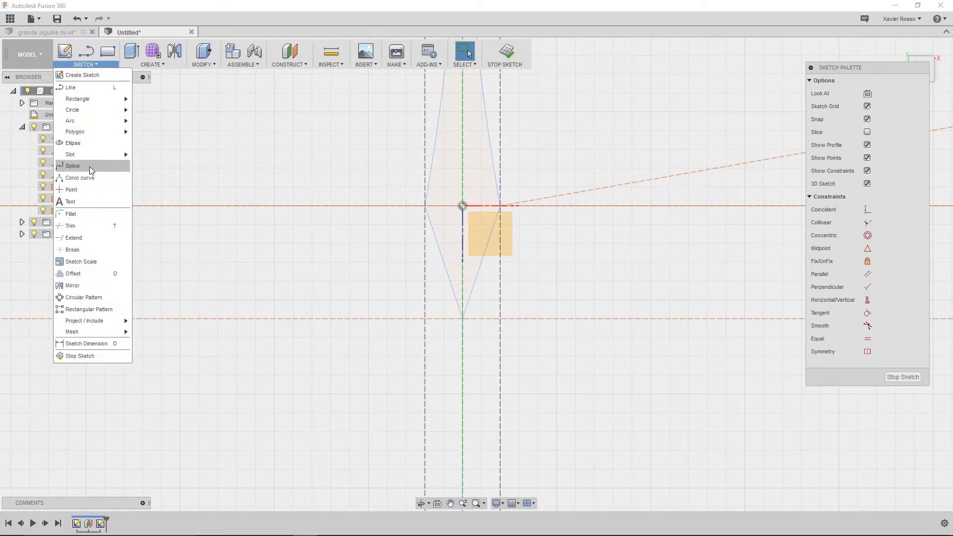
{"action": "mouse_move", "coordinate": [102, 321]}
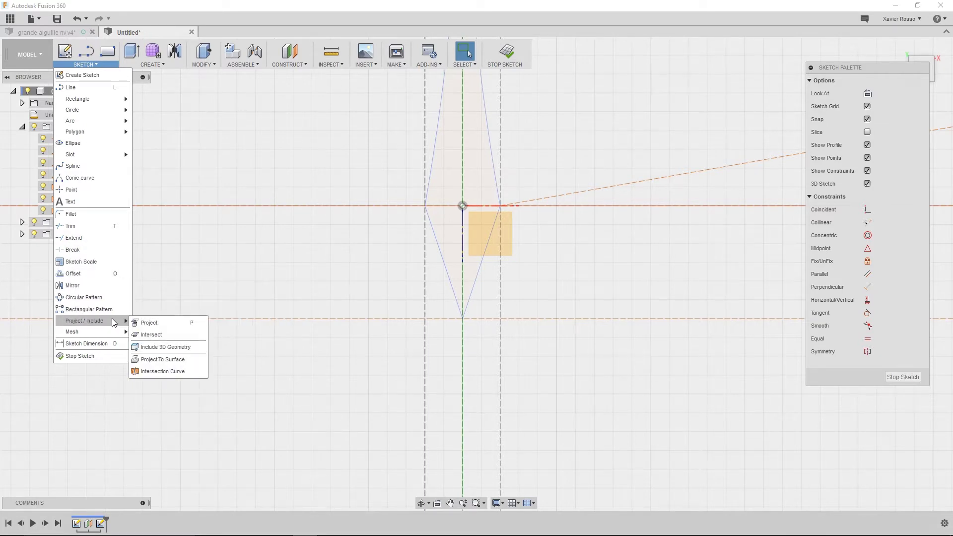
{"action": "left_click", "coordinate": [153, 359]}
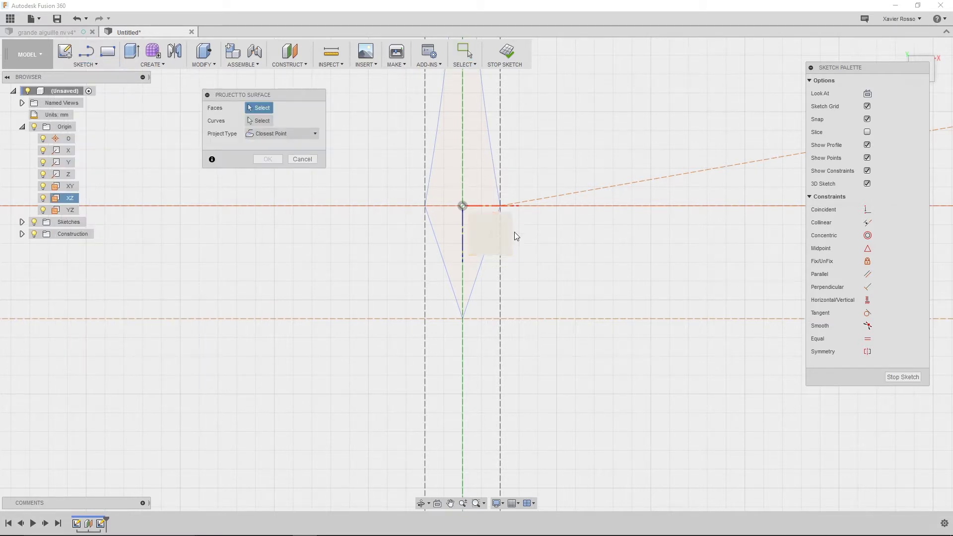
{"action": "mouse_move", "coordinate": [568, 279]}
{"action": "middle_mouse_down", "text": "shift"}
{"action": "mouse_move", "coordinate": [544, 270]}
{"action": "mouse_move", "coordinate": [537, 244]}
{"action": "mouse_move", "coordinate": [507, 311]}
{"action": "mouse_move", "coordinate": [486, 314]}
{"action": "middle_mouse_up", "text": "shift"}
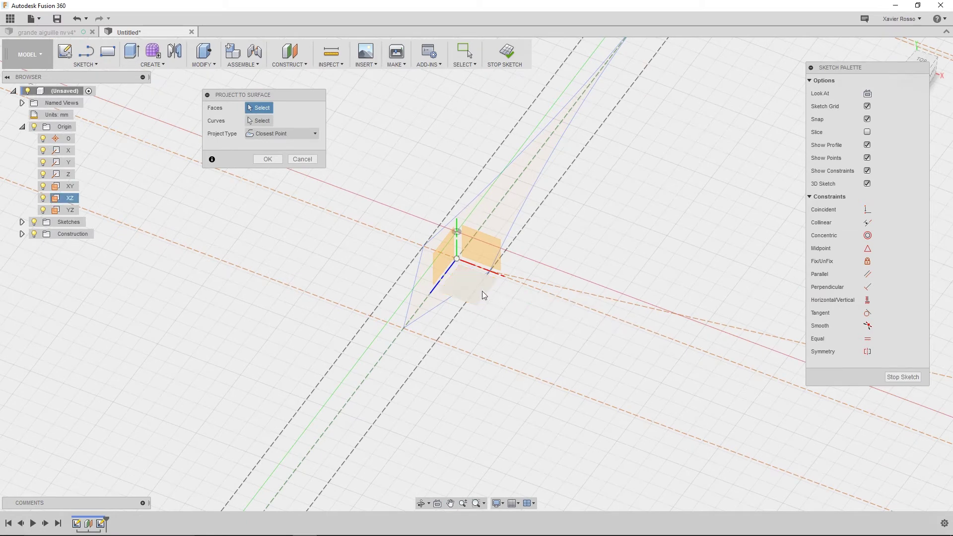
{"action": "middle_click_drag", "start_coordinate": [536, 327], "coordinate": [460, 304], "text": "shift"}
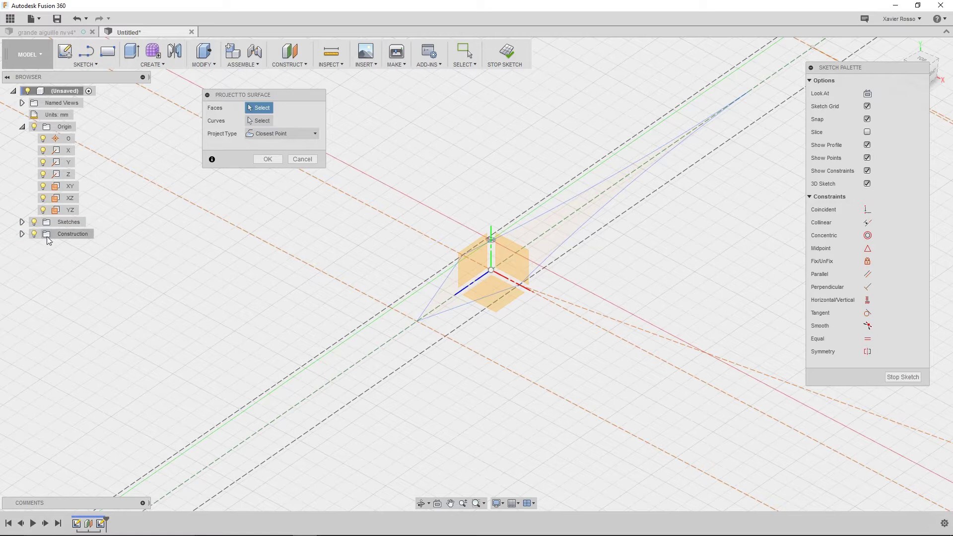
{"action": "left_click", "coordinate": [22, 234]}
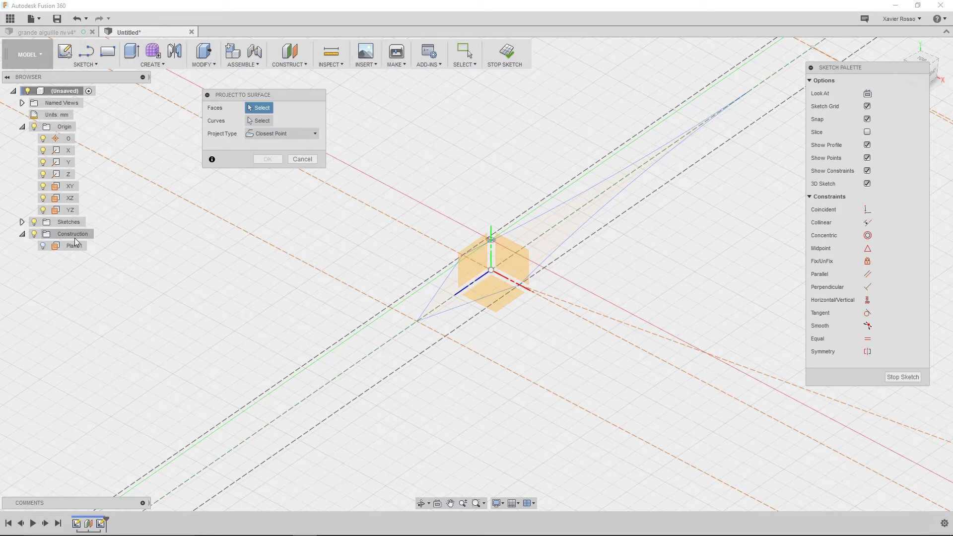
{"action": "left_click", "coordinate": [54, 246]}
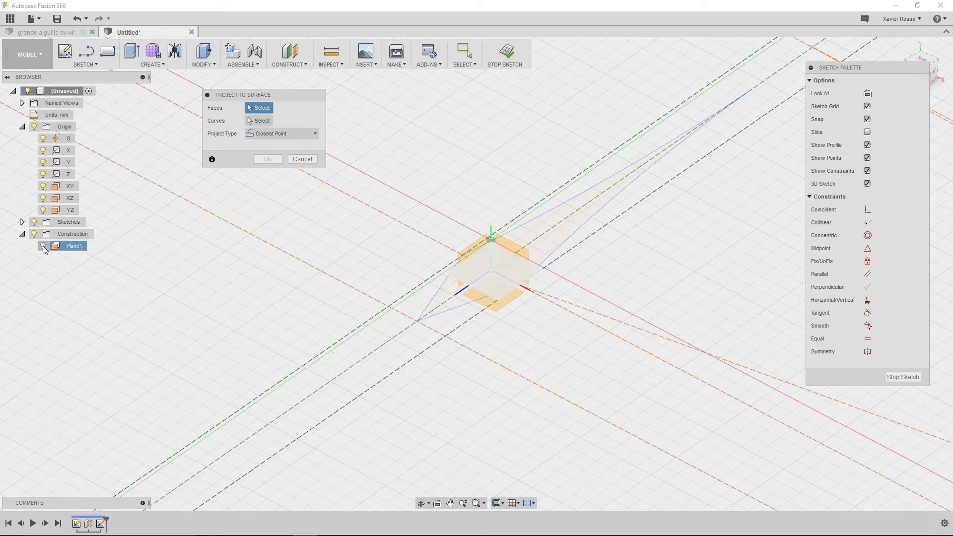
{"action": "left_click", "coordinate": [43, 246]}
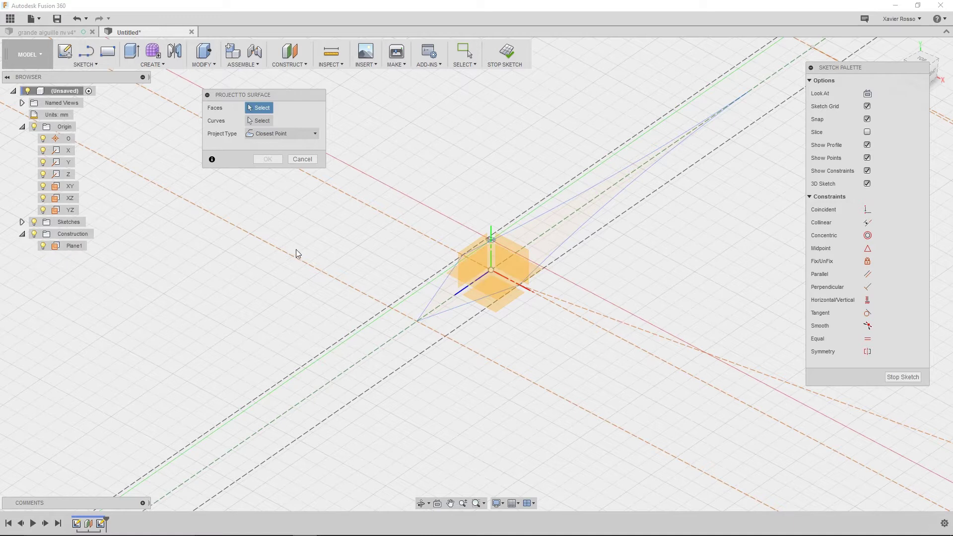
{"action": "left_click", "coordinate": [484, 284]}
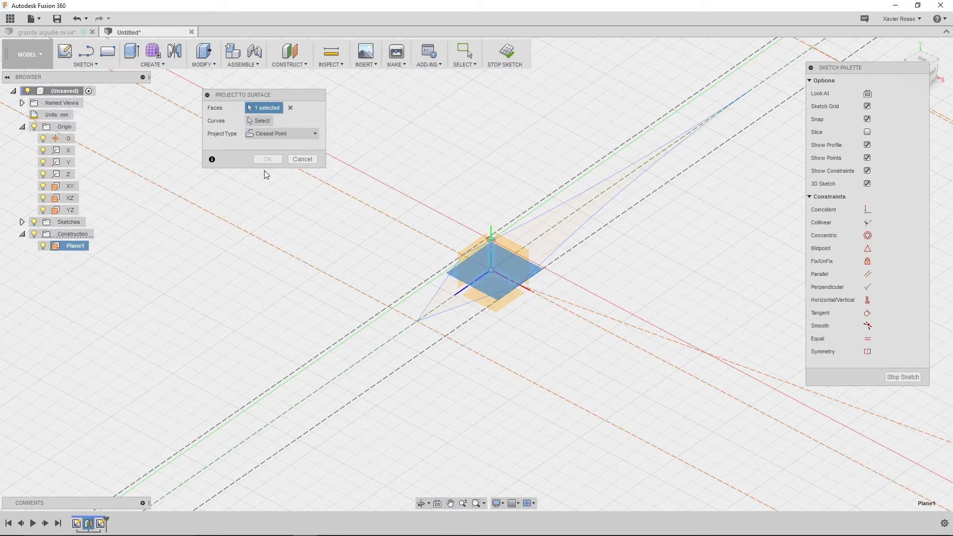
{"action": "left_click", "coordinate": [251, 122]}
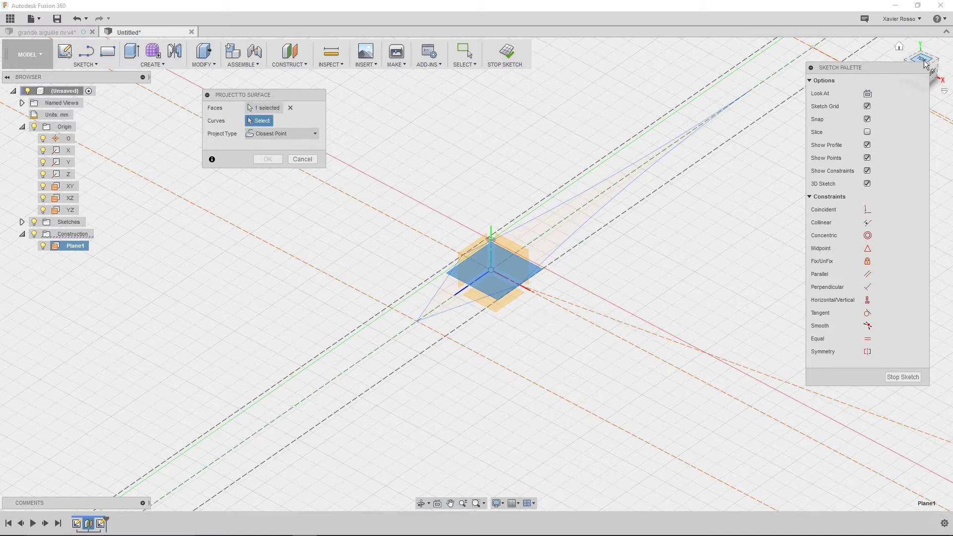
Try selecting the origin point and the needle's straight and curved outline edges as curves to project.
{"action": "left_click_drag", "start_coordinate": [925, 62], "coordinate": [776, 143]}
{"action": "scroll", "coordinate": [377, 188], "scroll_direction": "up", "scroll_amount": 3}
{"action": "middle_click_drag", "start_coordinate": [401, 222], "coordinate": [477, 352]}
{"action": "left_click", "coordinate": [443, 226]}
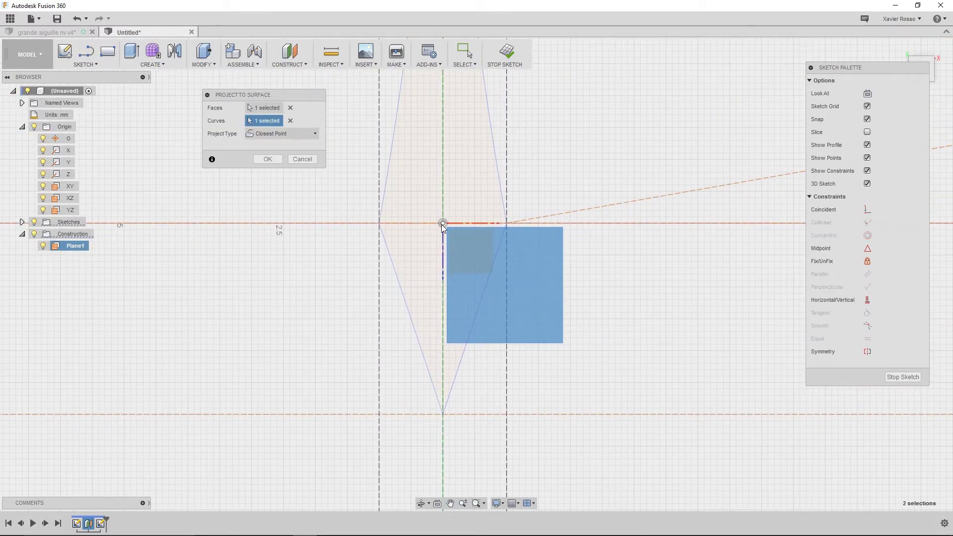
{"action": "left_click", "coordinate": [399, 285]}
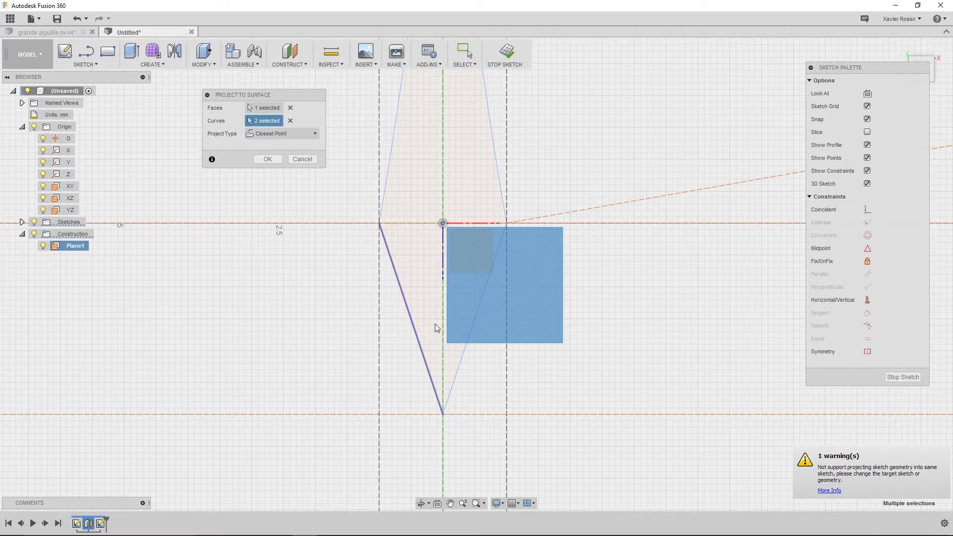
{"action": "left_click", "coordinate": [464, 355]}
{"action": "left_click", "coordinate": [389, 180]}
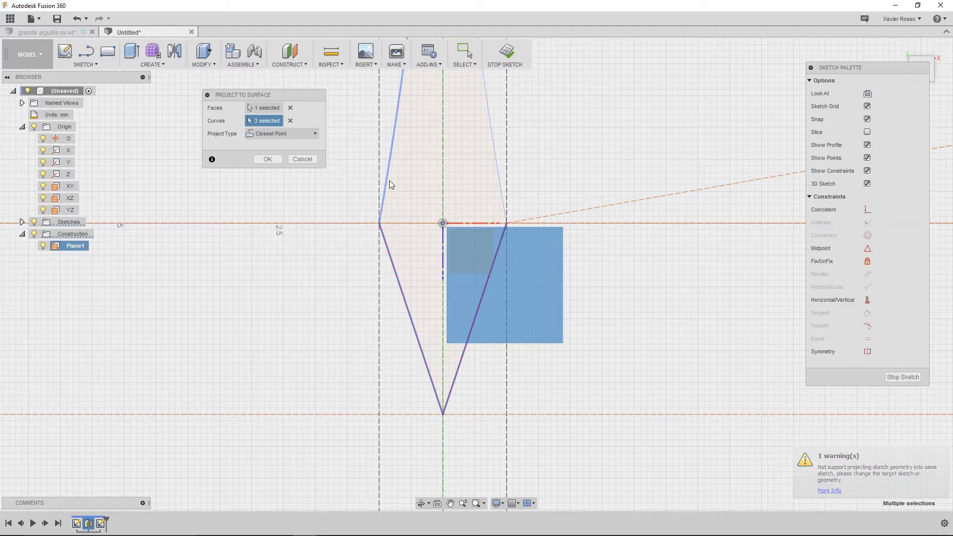
{"action": "left_click", "coordinate": [494, 163]}
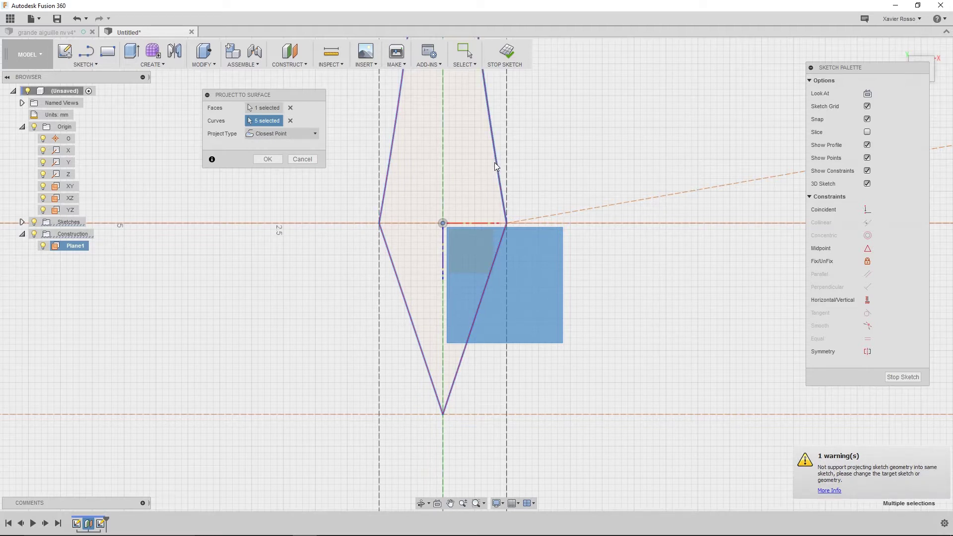
Try adding the needle outline's corner points to the curves to project, and clear the curve selection.
{"action": "middle_click_drag", "start_coordinate": [484, 220], "coordinate": [526, 198], "text": "shift"}
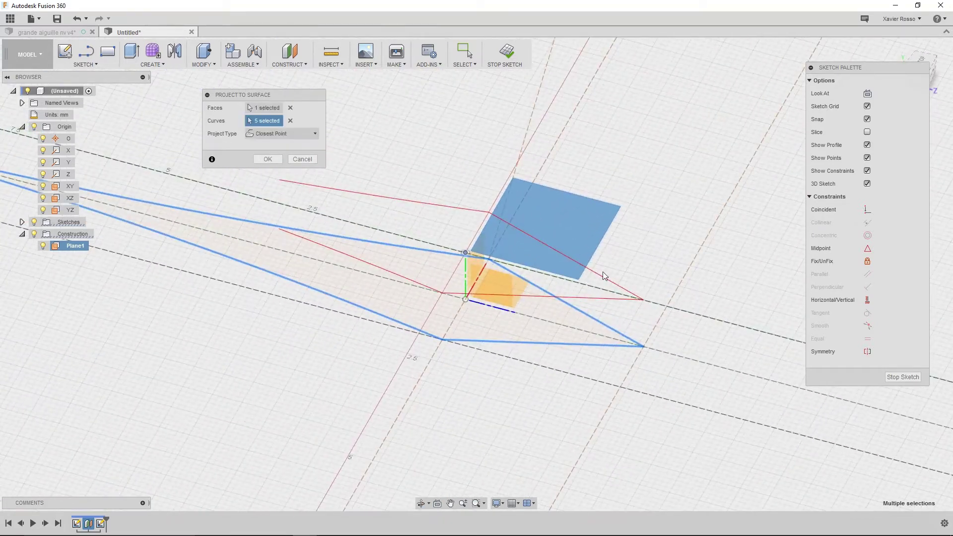
{"action": "left_click", "coordinate": [644, 346]}
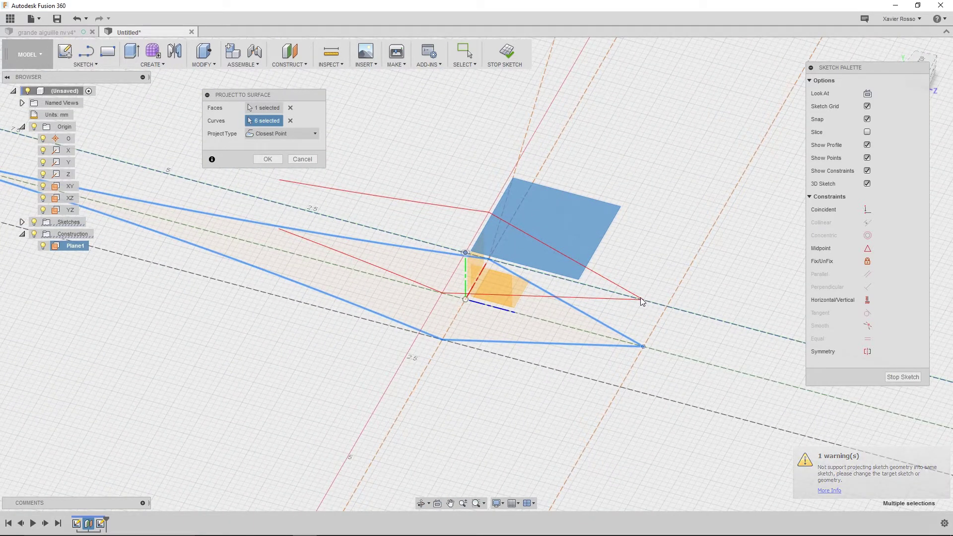
{"action": "left_click", "coordinate": [490, 258]}
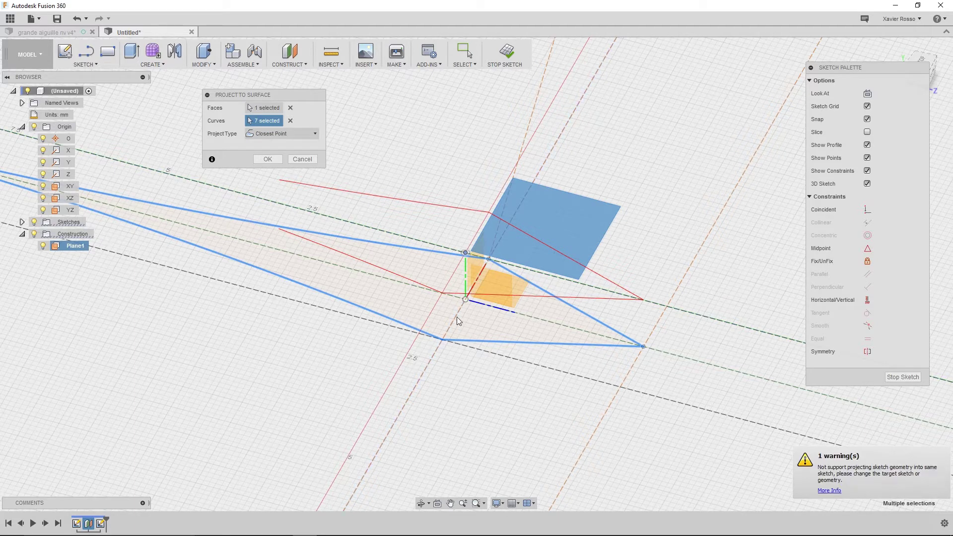
{"action": "left_click", "coordinate": [442, 340]}
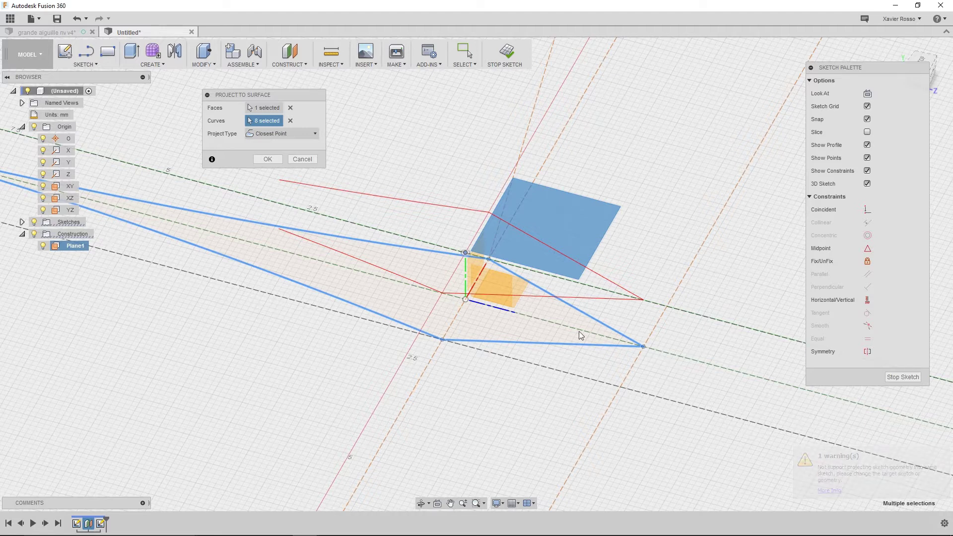
{"action": "middle_click_drag", "start_coordinate": [402, 260], "coordinate": [452, 308]}
{"action": "mouse_move", "coordinate": [308, 300]}
{"action": "middle_mouse_down", "text": "shift"}
{"action": "mouse_move", "coordinate": [260, 319]}
{"action": "mouse_move", "coordinate": [223, 313]}
{"action": "middle_mouse_up", "text": "shift"}
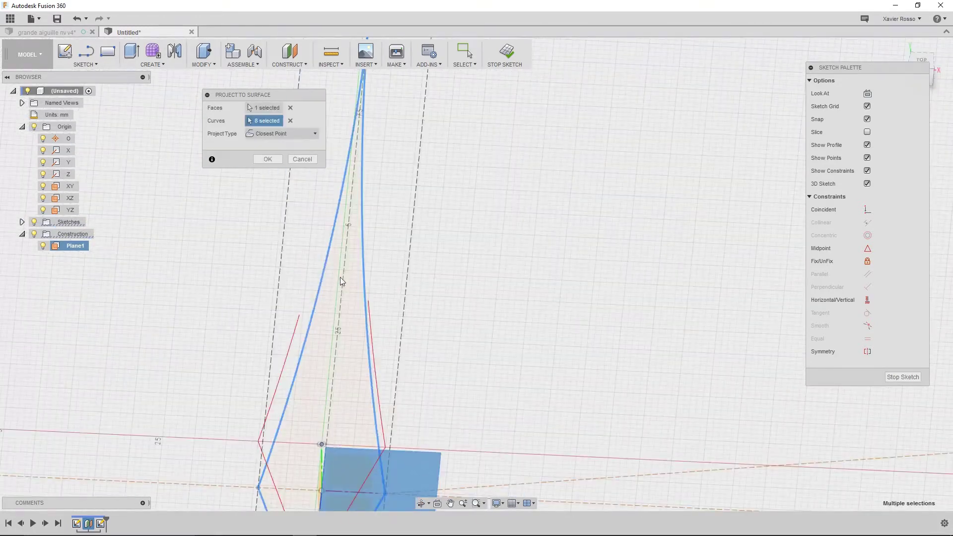
{"action": "left_click", "coordinate": [363, 262]}
{"action": "left_click", "coordinate": [363, 262]}
{"action": "scroll", "coordinate": [361, 282], "scroll_direction": "down", "scroll_amount": 2}
{"action": "mouse_move", "coordinate": [368, 343]}
{"action": "middle_mouse_down", "text": "shift"}
{"action": "mouse_move", "coordinate": [437, 340]}
{"action": "mouse_move", "coordinate": [403, 365]}
{"action": "middle_mouse_up", "text": "shift"}
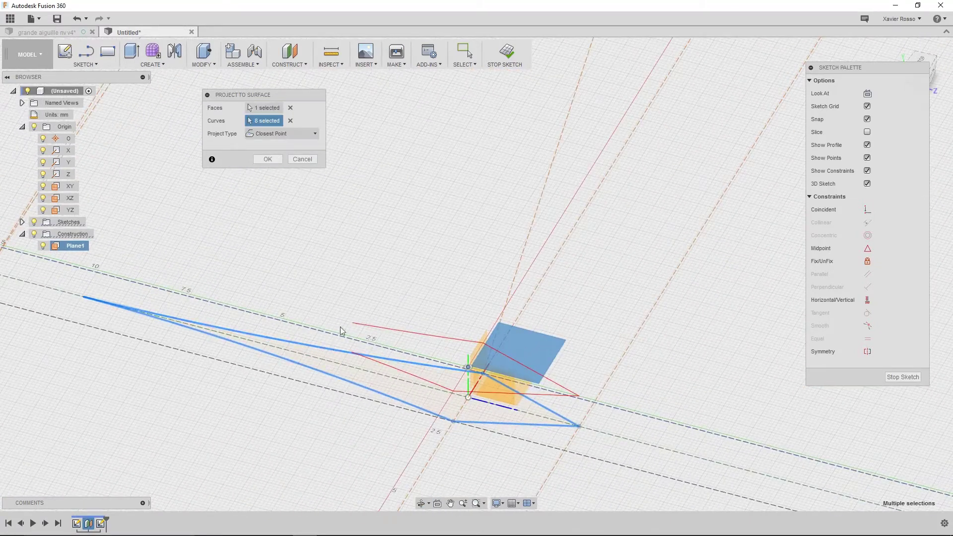
{"action": "left_click", "coordinate": [290, 122]}
Project the needle's two curved sides and two straight edges onto the offset plane with the Closest Point type.
{"action": "left_click", "coordinate": [384, 397]}
{"action": "left_click", "coordinate": [384, 362]}
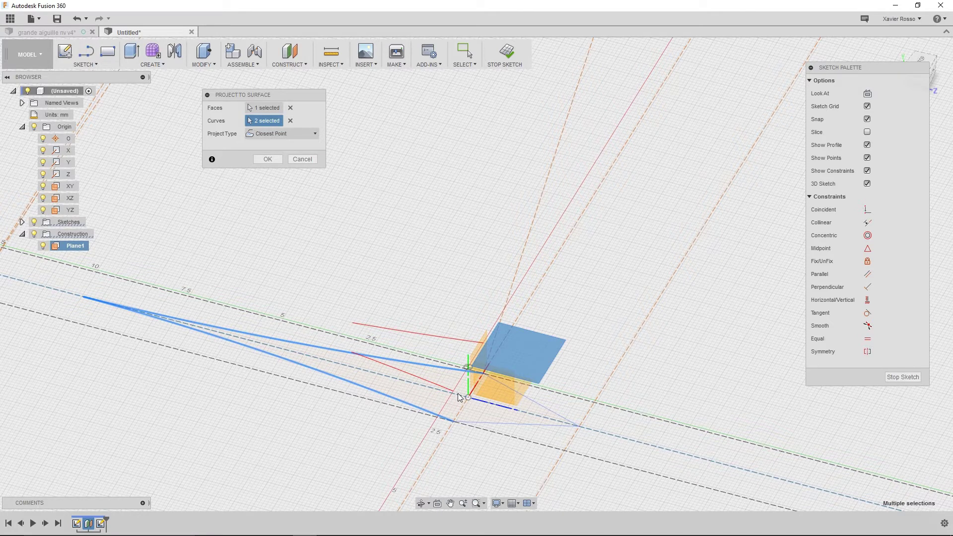
{"action": "left_click", "coordinate": [477, 420]}
{"action": "left_click", "coordinate": [556, 412]}
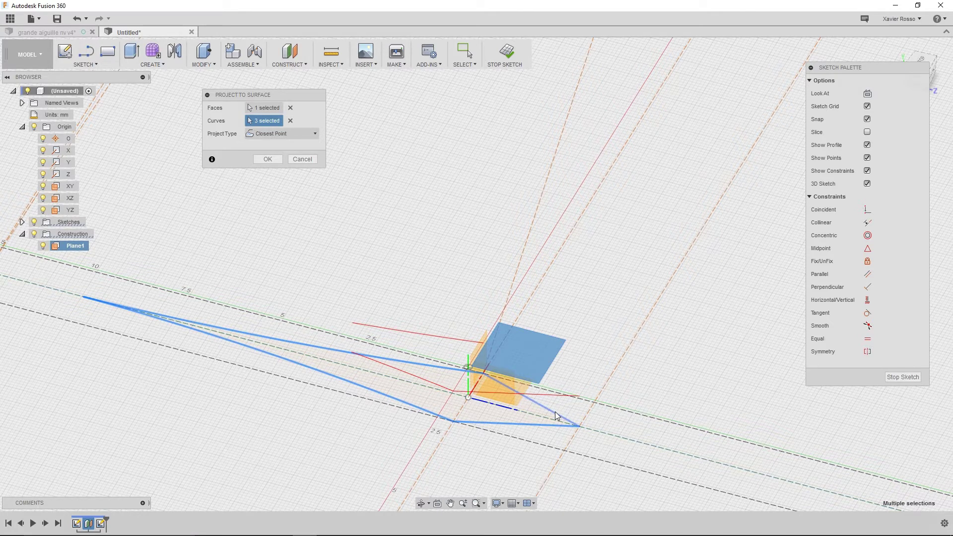
{"action": "left_click", "coordinate": [468, 399]}
{"action": "left_click", "coordinate": [272, 159]}
Examine the projected needle outline and its end points above the original profile, and exit the sketch.
{"action": "mouse_move", "coordinate": [398, 243]}
{"action": "middle_mouse_down", "text": "shift"}
{"action": "mouse_move", "coordinate": [385, 270]}
{"action": "mouse_move", "coordinate": [264, 270]}
{"action": "mouse_move", "coordinate": [413, 251]}
{"action": "mouse_move", "coordinate": [349, 329]}
{"action": "middle_mouse_up", "text": "shift"}
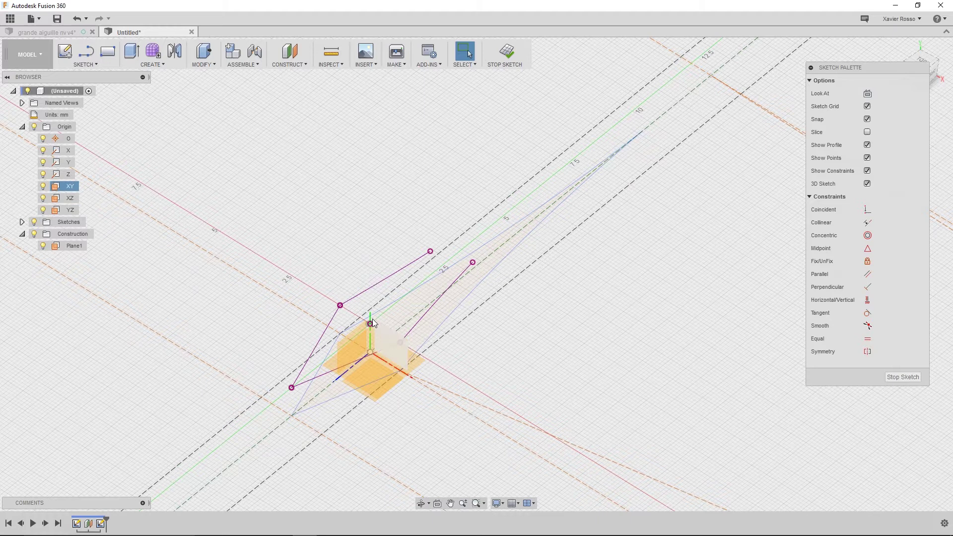
{"action": "scroll", "coordinate": [372, 321], "scroll_direction": "up", "scroll_amount": 5}
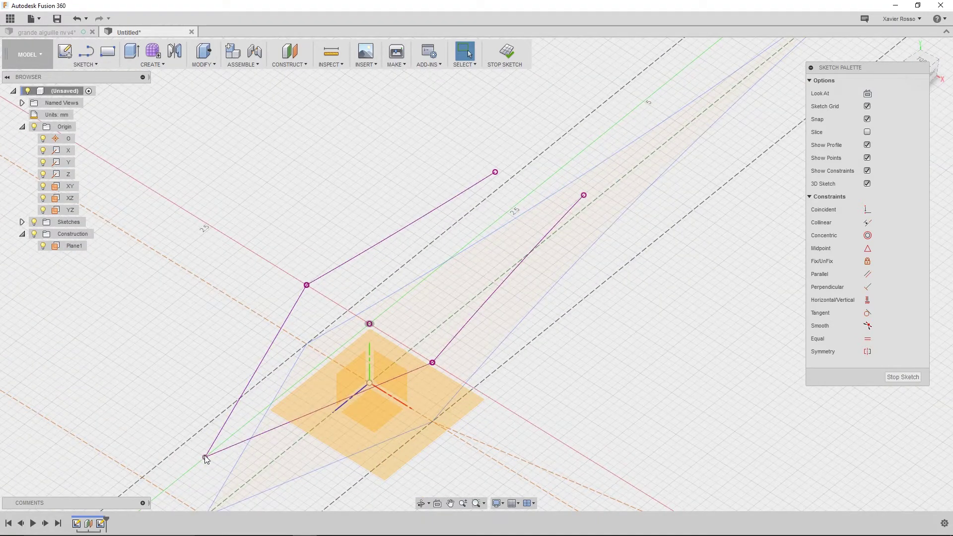
{"action": "scroll", "coordinate": [214, 422], "scroll_direction": "down", "scroll_amount": 5}
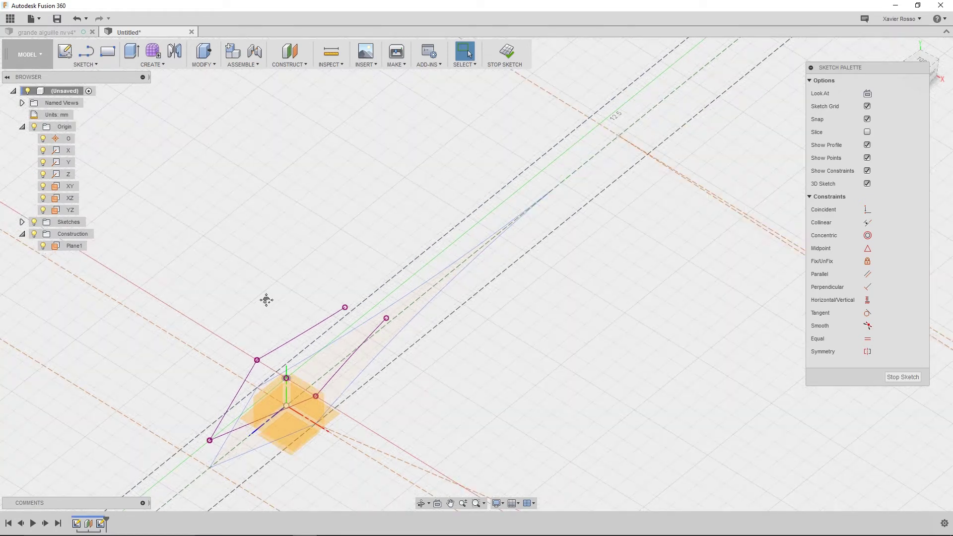
{"action": "middle_click_drag", "start_coordinate": [266, 298], "coordinate": [323, 257]}
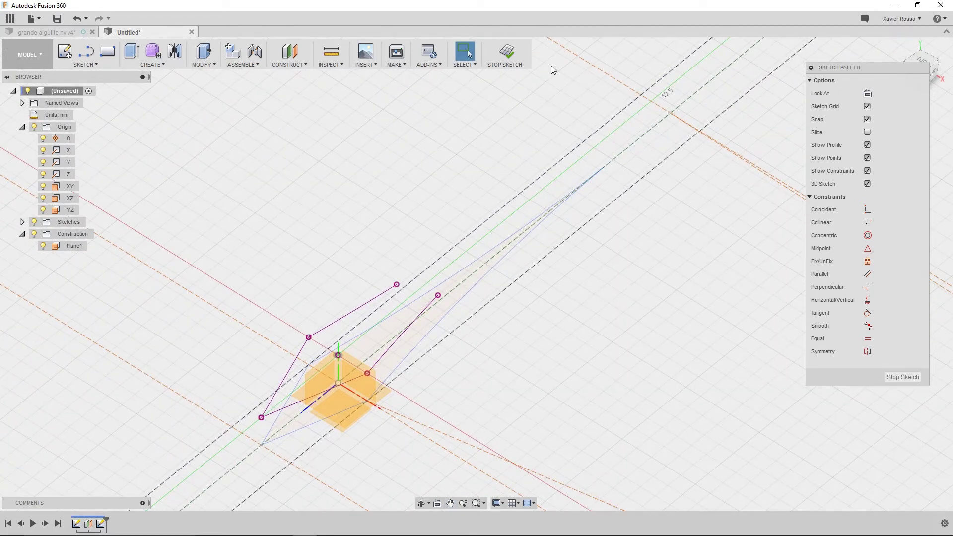
{"action": "left_click", "coordinate": [507, 52]}
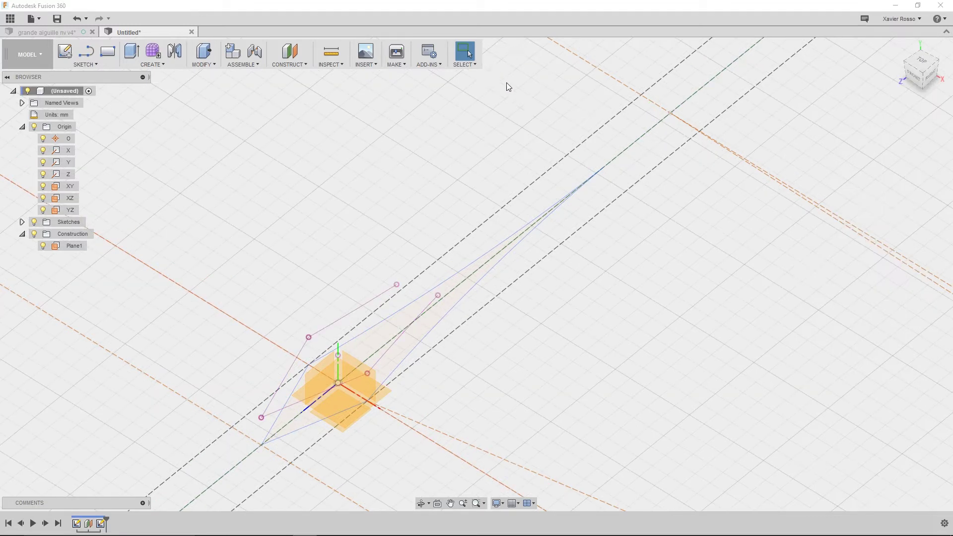
{"action": "middle_click_drag", "start_coordinate": [361, 198], "coordinate": [394, 188]}
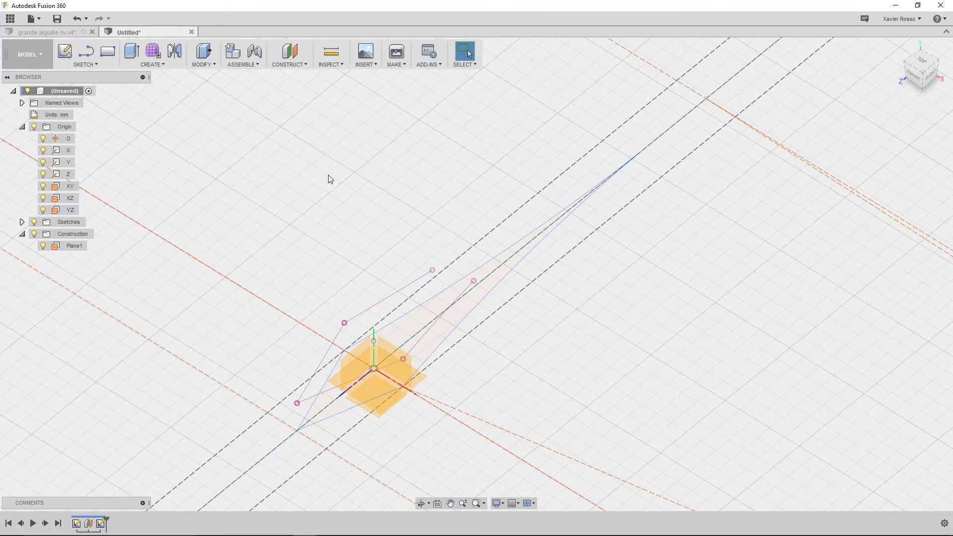
{"action": "left_click", "coordinate": [281, 64]}
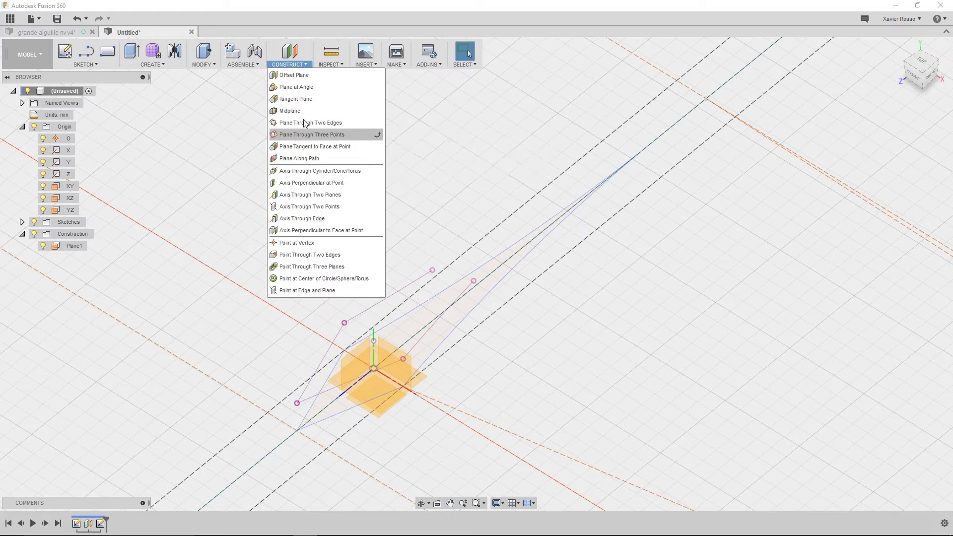
{"action": "left_click", "coordinate": [293, 135]}
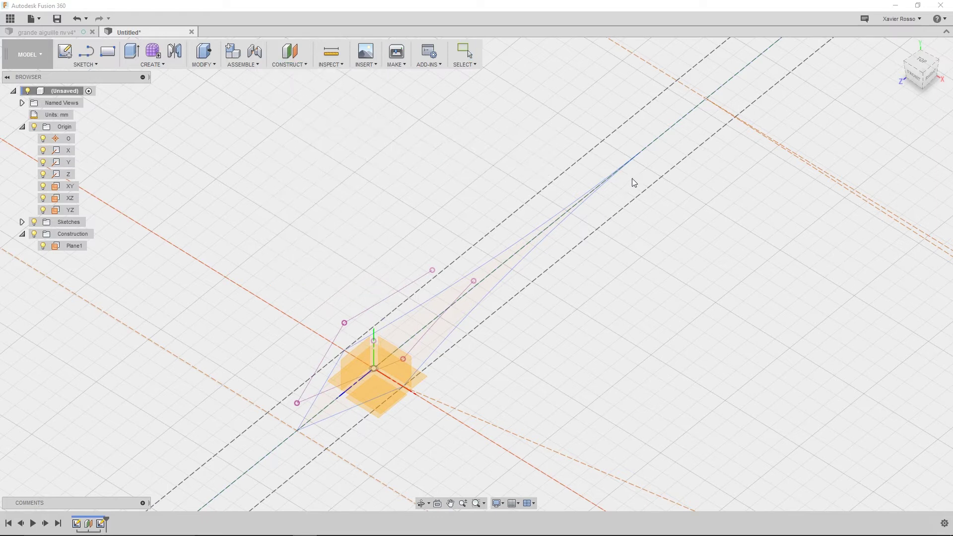
{"action": "left_click", "coordinate": [640, 155]}
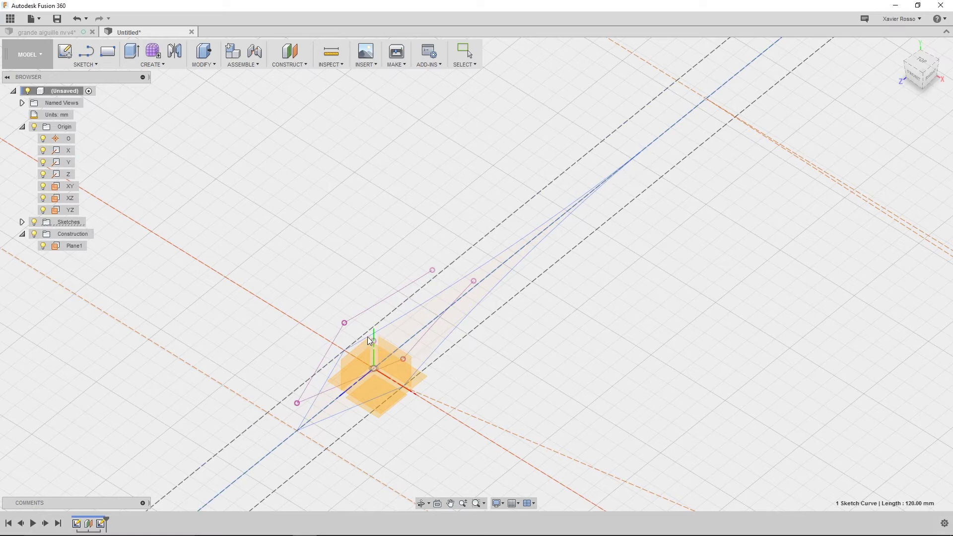
{"action": "left_click", "coordinate": [301, 64]}
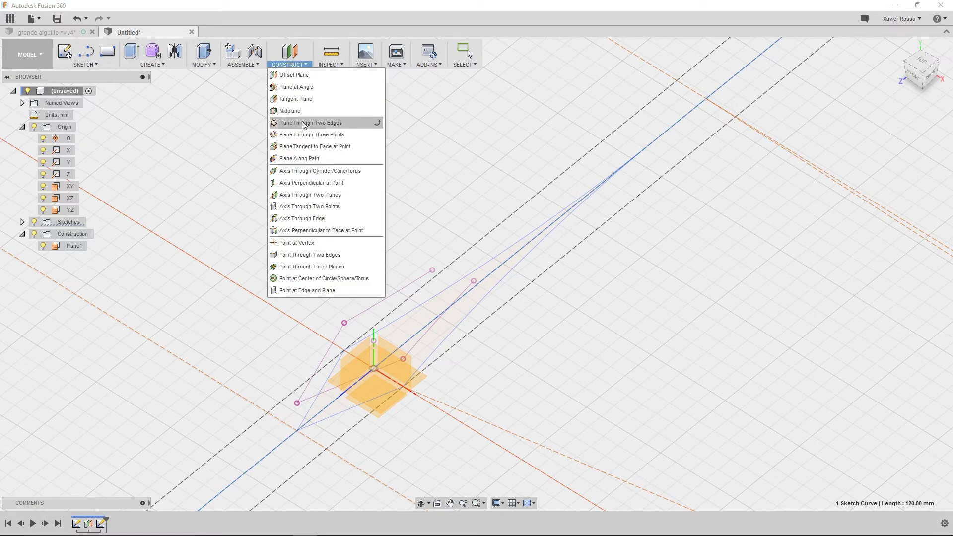
{"action": "key", "text": "Escape"}
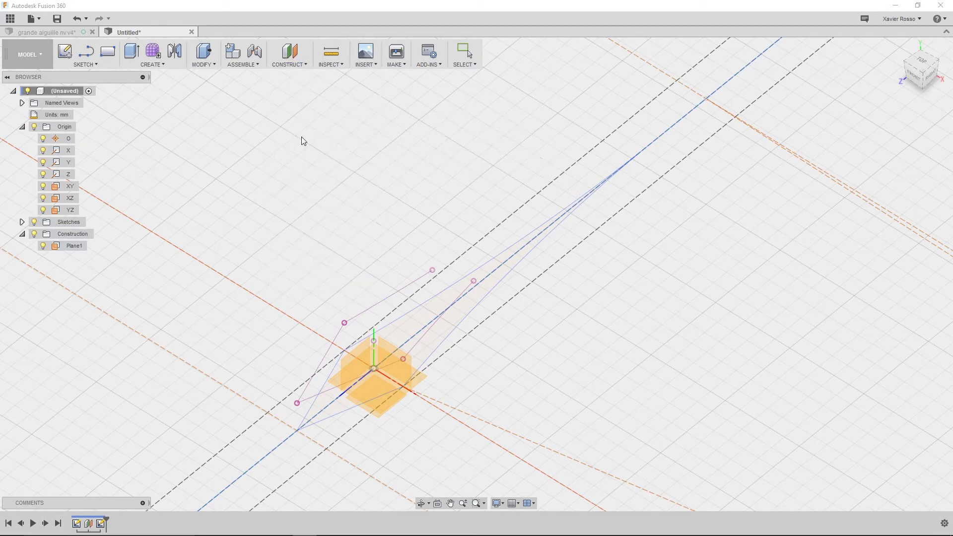
Try a construction plane through the projected rear point, the point above the origin and the needle's tip, and delete it.
{"action": "left_click", "coordinate": [297, 403]}
{"action": "left_click", "coordinate": [375, 340], "text": "ctrl"}
{"action": "scroll", "coordinate": [640, 155], "scroll_direction": "up", "scroll_amount": 3}
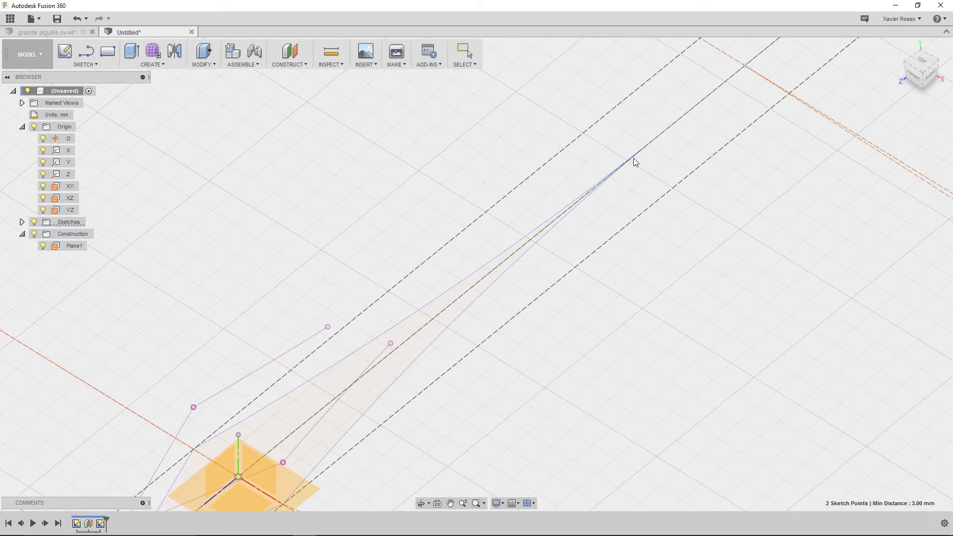
{"action": "left_click", "coordinate": [644, 150]}
{"action": "mouse_move", "coordinate": [552, 278]}
{"action": "middle_mouse_down", "text": "shift"}
{"action": "mouse_move", "coordinate": [511, 301]}
{"action": "mouse_move", "coordinate": [538, 285]}
{"action": "mouse_move", "coordinate": [504, 293]}
{"action": "mouse_move", "coordinate": [500, 329]}
{"action": "middle_mouse_up", "text": "shift"}
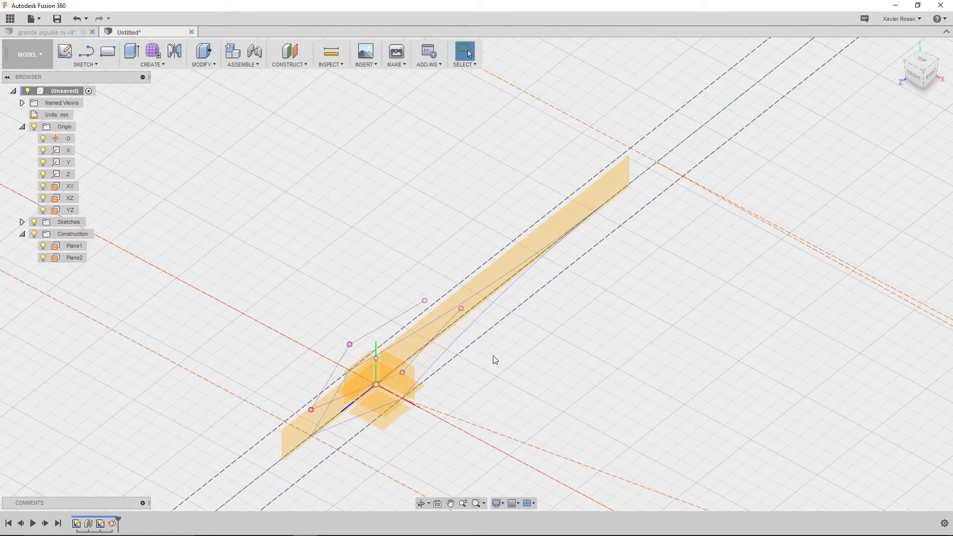
{"action": "left_click", "coordinate": [304, 414]}
{"action": "key", "text": "Delete"}
Construct a plane through three points: the needle's long tip, the point 1 mm above the origin and the outline's side corner on the positive X axis.
{"action": "left_click", "coordinate": [282, 66]}
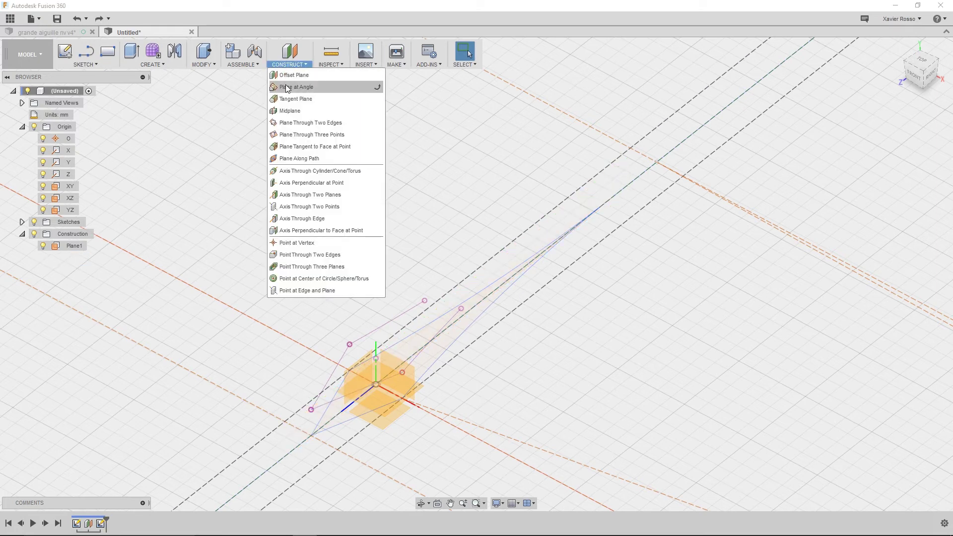
{"action": "left_click", "coordinate": [301, 135]}
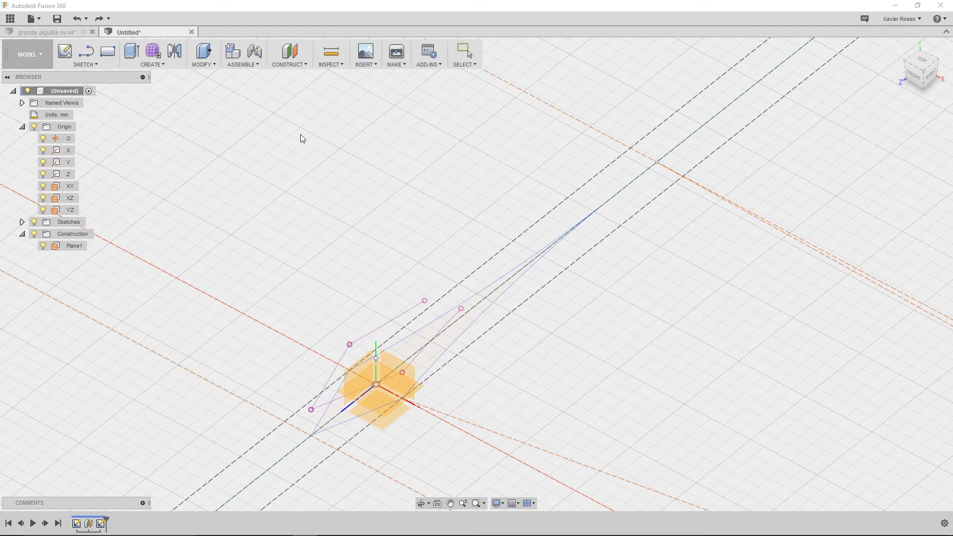
{"action": "left_click", "coordinate": [600, 206]}
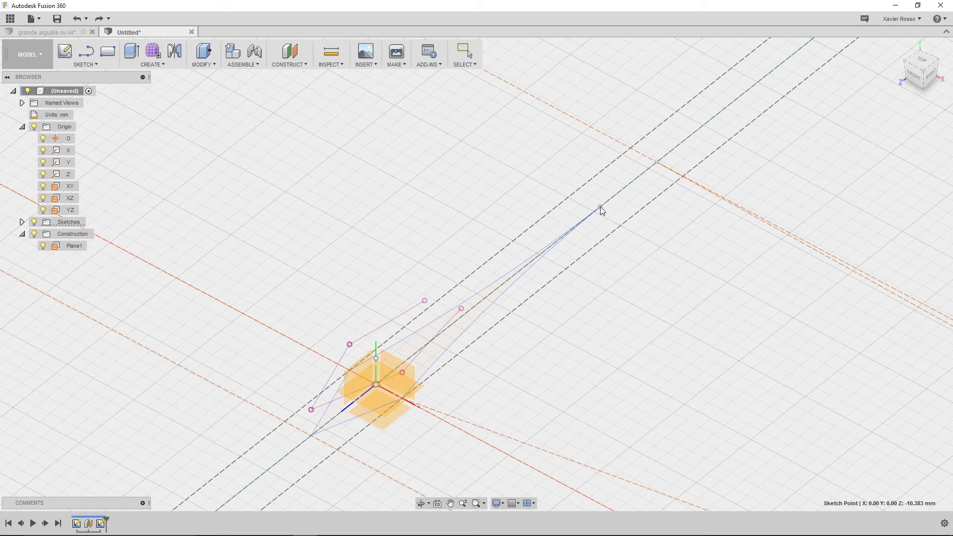
{"action": "left_click", "coordinate": [376, 358]}
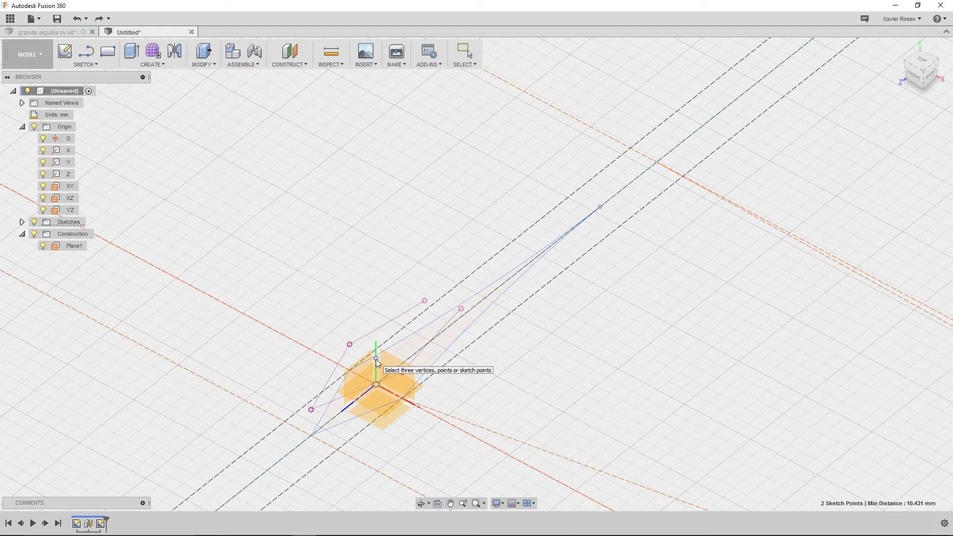
{"action": "left_click", "coordinate": [402, 399]}
Examine the sloped plane along the needle's long side from the front, the back and above.
{"action": "mouse_move", "coordinate": [585, 352]}
{"action": "middle_mouse_down", "text": "shift"}
{"action": "mouse_move", "coordinate": [612, 358]}
{"action": "mouse_move", "coordinate": [626, 322]}
{"action": "middle_mouse_up", "text": "shift"}
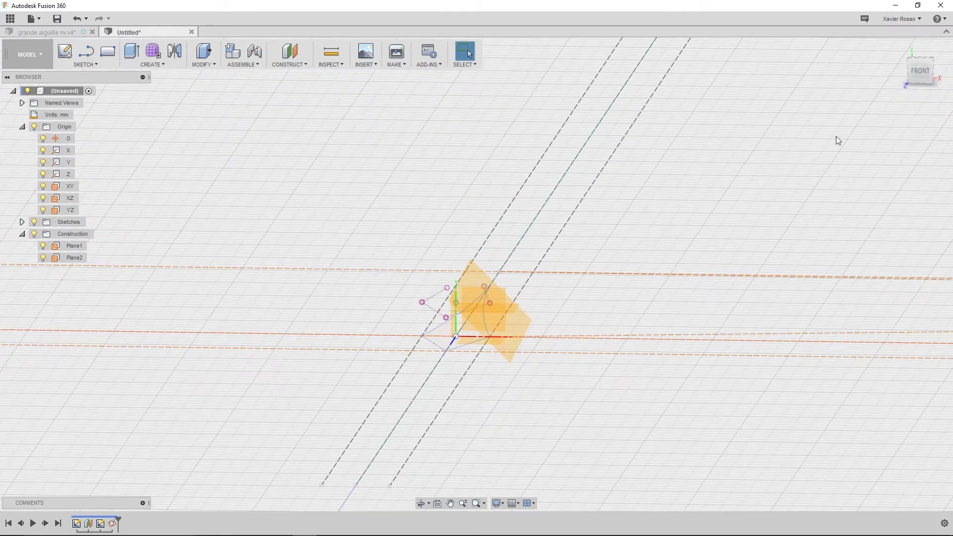
{"action": "left_click", "coordinate": [913, 75]}
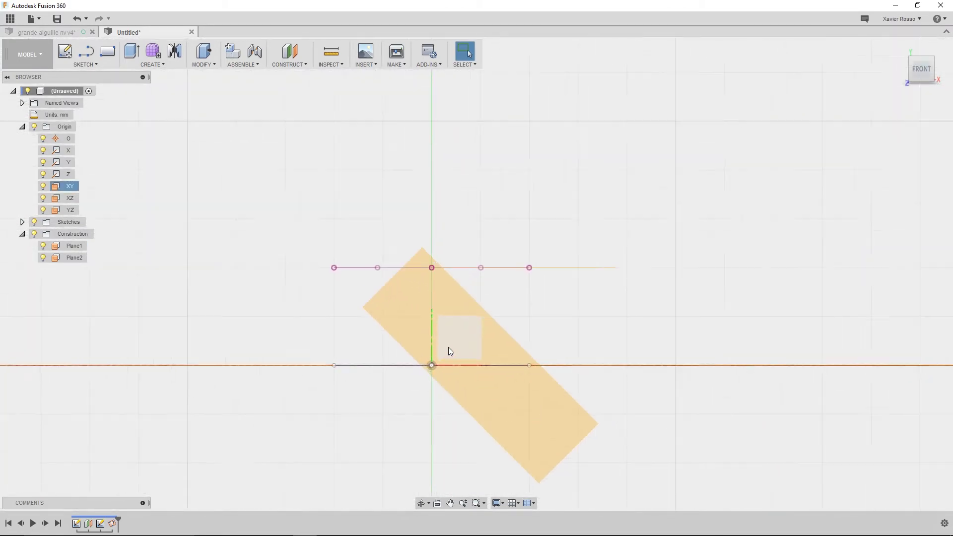
{"action": "left_click", "coordinate": [516, 330]}
{"action": "mouse_move", "coordinate": [516, 330]}
{"action": "middle_mouse_down", "text": "shift"}
{"action": "mouse_move", "coordinate": [500, 330]}
{"action": "mouse_move", "coordinate": [521, 338]}
{"action": "middle_mouse_up", "text": "shift"}
{"action": "middle_click_drag", "start_coordinate": [514, 339], "coordinate": [479, 298], "text": "shift"}
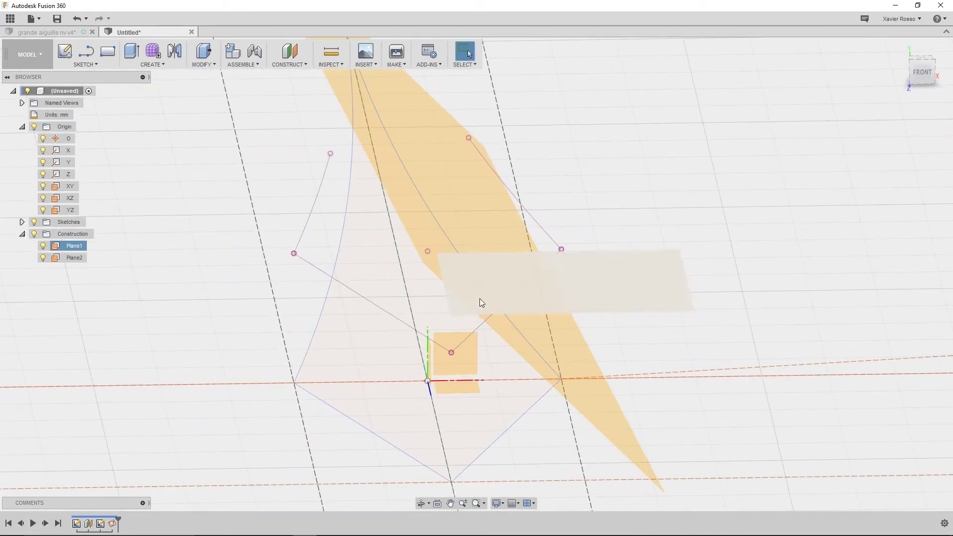
{"action": "mouse_move", "coordinate": [561, 294]}
{"action": "middle_mouse_down", "text": "shift"}
{"action": "mouse_move", "coordinate": [631, 314]}
{"action": "mouse_move", "coordinate": [534, 325]}
{"action": "mouse_move", "coordinate": [688, 308]}
{"action": "mouse_move", "coordinate": [736, 265]}
{"action": "mouse_move", "coordinate": [606, 300]}
{"action": "mouse_move", "coordinate": [549, 295]}
{"action": "mouse_move", "coordinate": [702, 296]}
{"action": "middle_mouse_up", "text": "shift"}
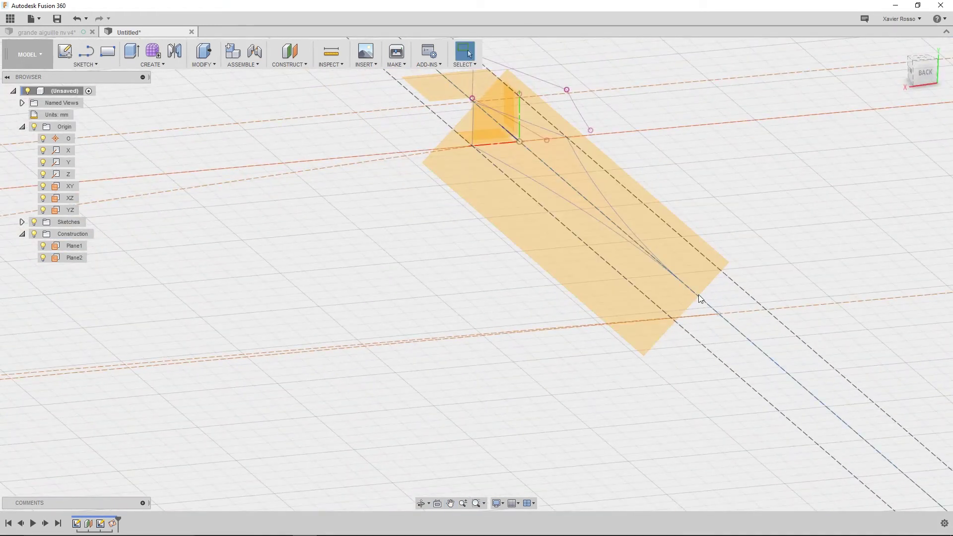
{"action": "middle_click_drag", "start_coordinate": [497, 285], "coordinate": [692, 197], "text": "shift"}
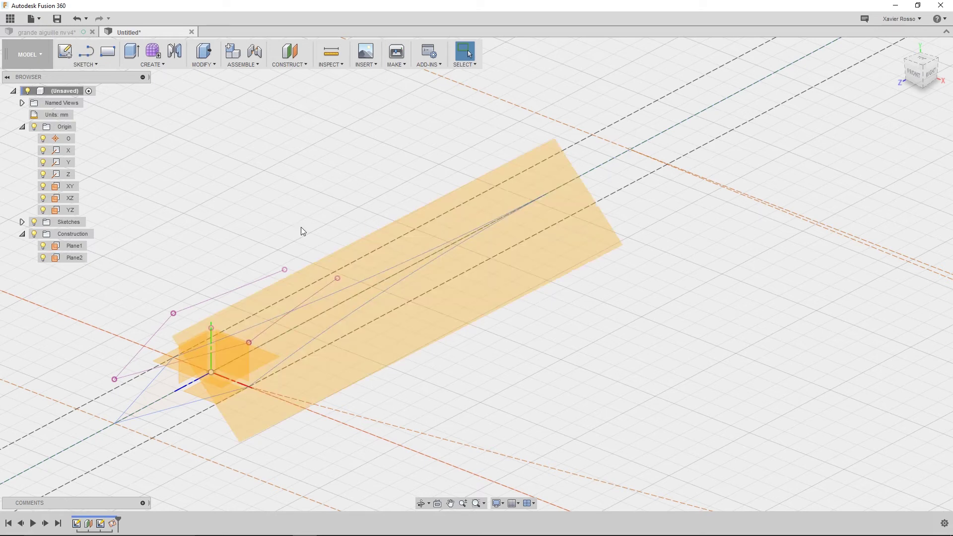
{"action": "middle_click_drag", "start_coordinate": [313, 235], "coordinate": [353, 214]}
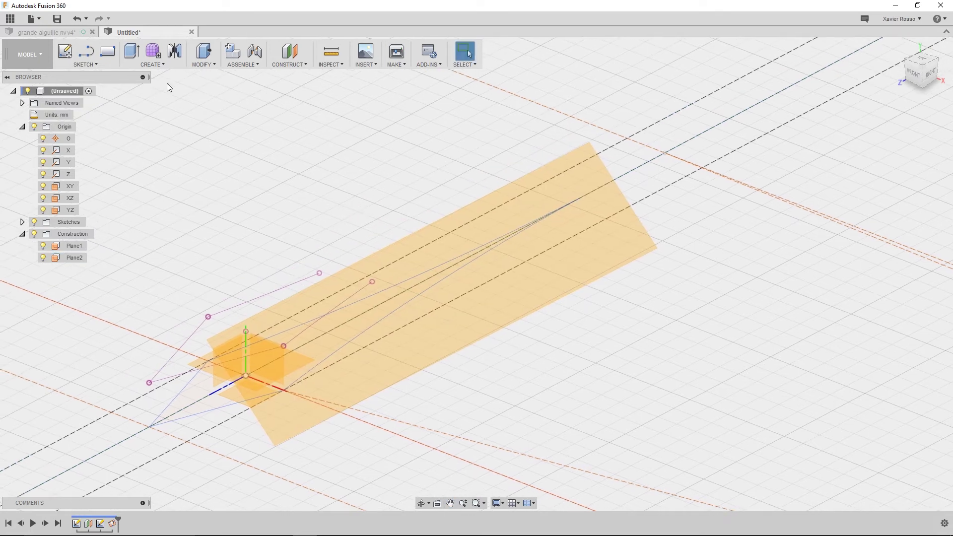
Sketch a two-point rectangle enclosing the whole needle on the sloped plane through its long tip, and finish the sketch.
{"action": "left_click", "coordinate": [105, 64]}
{"action": "mouse_move", "coordinate": [95, 97]}
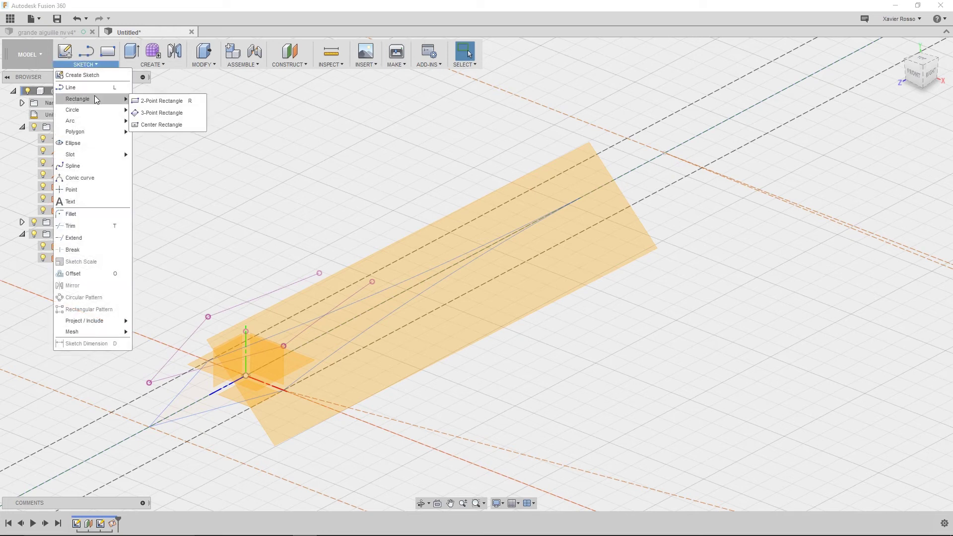
{"action": "left_click", "coordinate": [149, 102]}
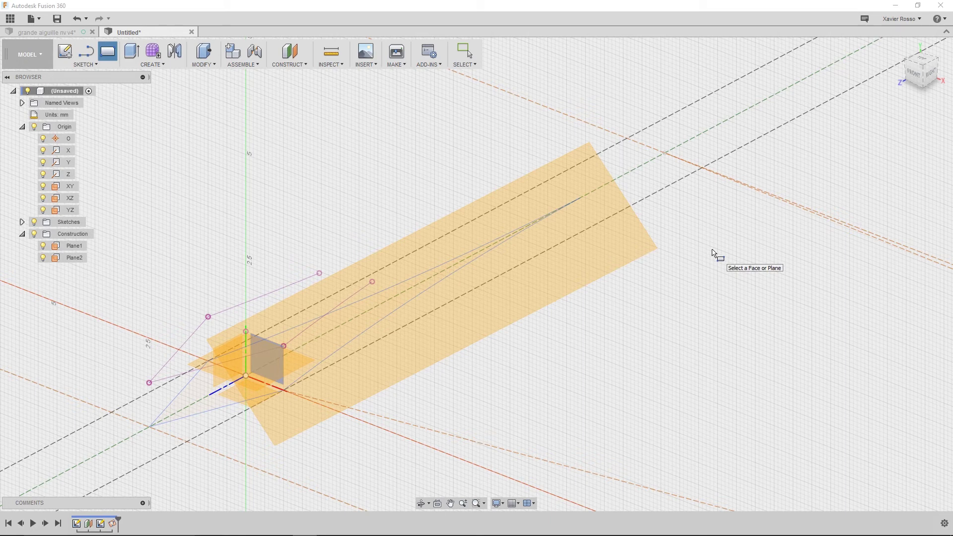
{"action": "left_click", "coordinate": [637, 250]}
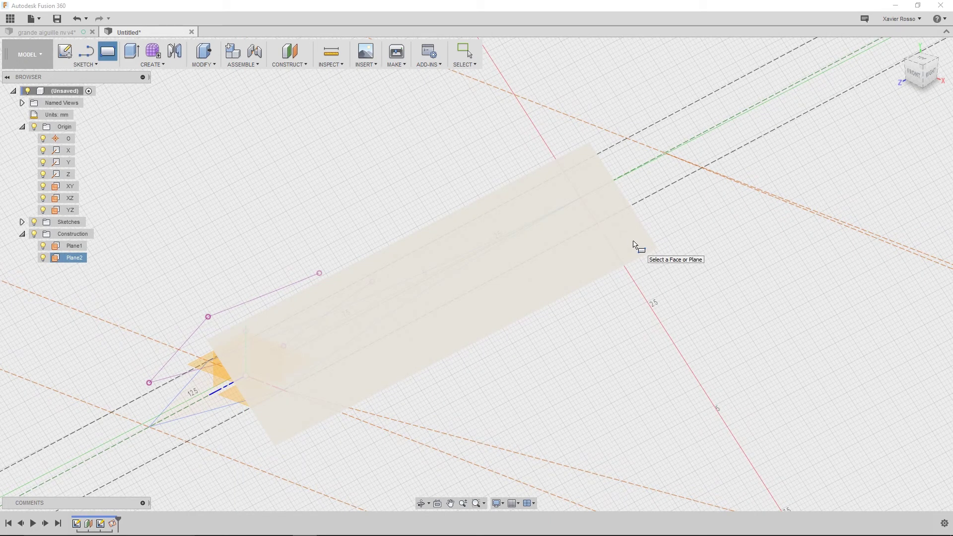
{"action": "left_click", "coordinate": [634, 242]}
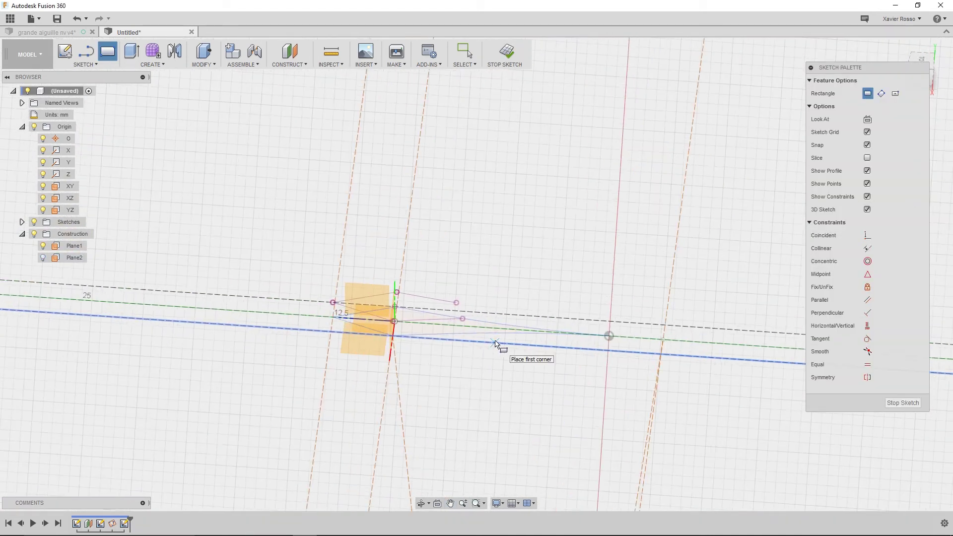
{"action": "left_click", "coordinate": [255, 170]}
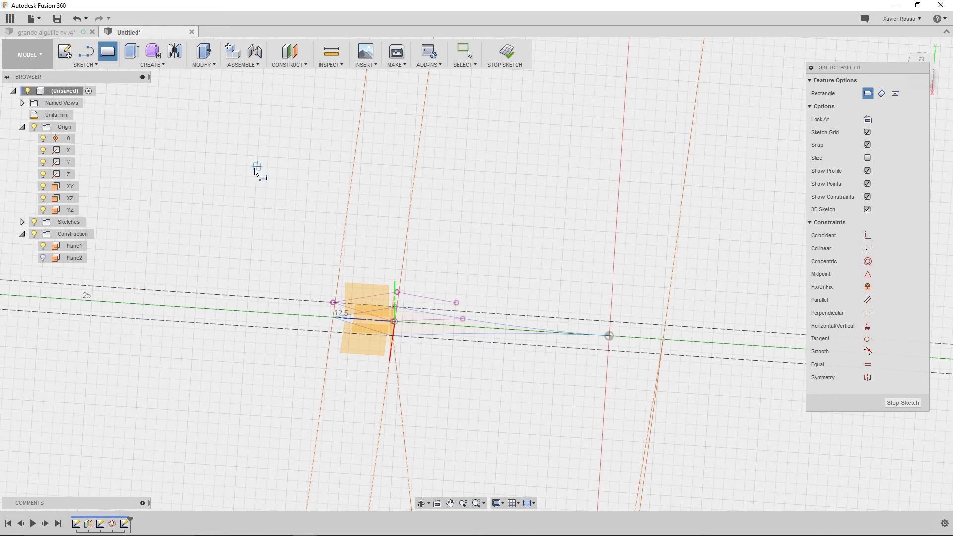
{"action": "left_click", "coordinate": [696, 435]}
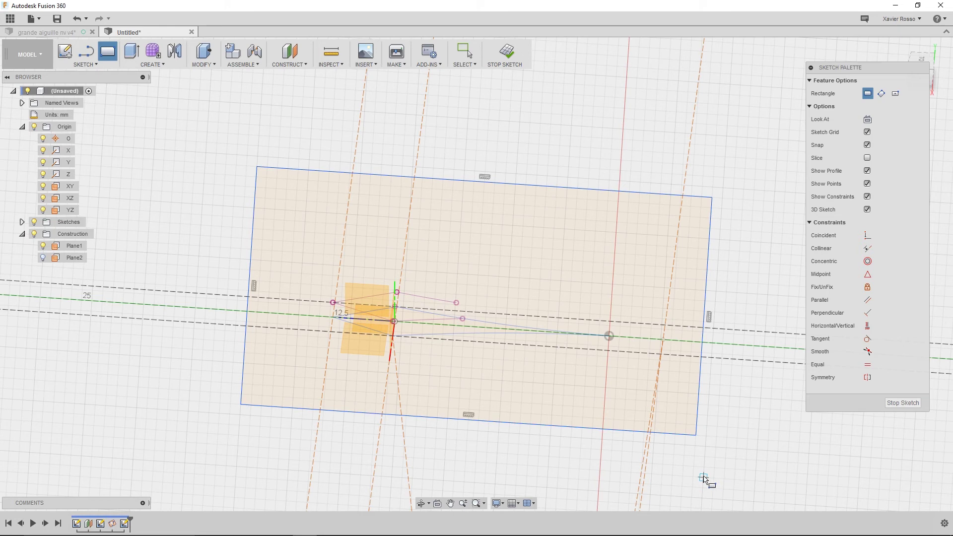
{"action": "left_click", "coordinate": [911, 406]}
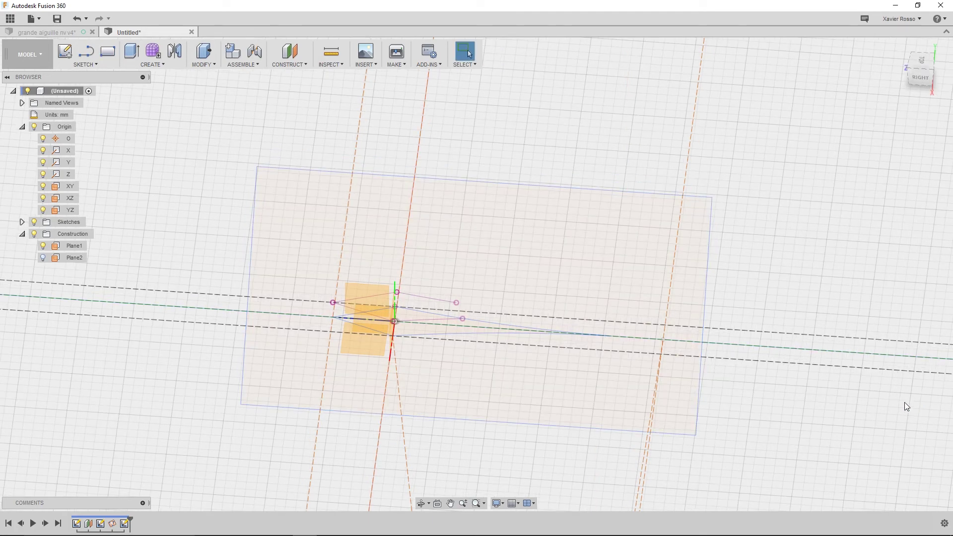
Hide the large rectangle sketch, Sketch3, to uncover the needle outline.
{"action": "middle_click_drag", "start_coordinate": [740, 353], "coordinate": [684, 187], "text": "shift"}
{"action": "scroll", "coordinate": [583, 273], "scroll_direction": "up", "scroll_amount": 2}
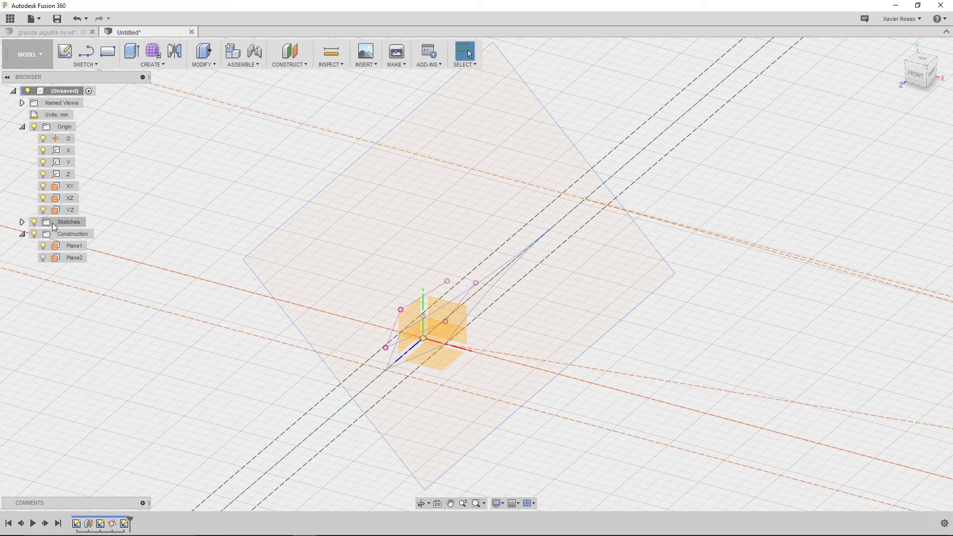
{"action": "left_click", "coordinate": [23, 222]}
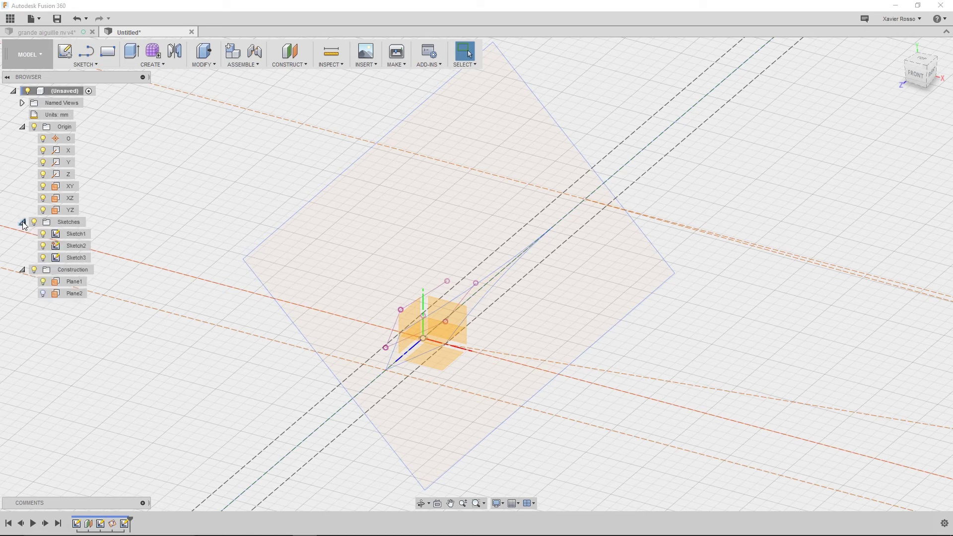
{"action": "left_click", "coordinate": [43, 257]}
{"action": "scroll", "coordinate": [157, 287], "scroll_direction": "up", "scroll_amount": 5}
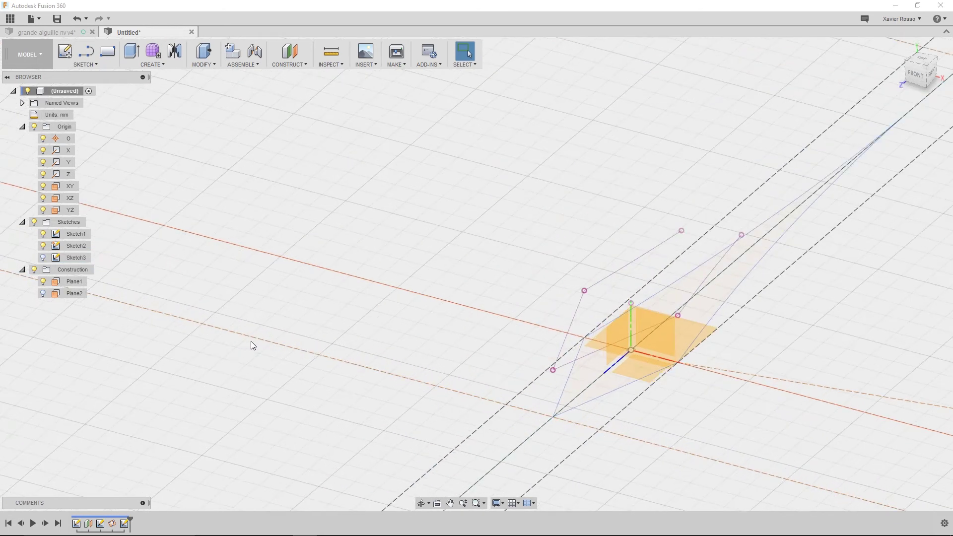
{"action": "middle_click_drag", "start_coordinate": [317, 319], "coordinate": [100, 262]}
{"action": "scroll", "coordinate": [216, 296], "scroll_direction": "up", "scroll_amount": 3}
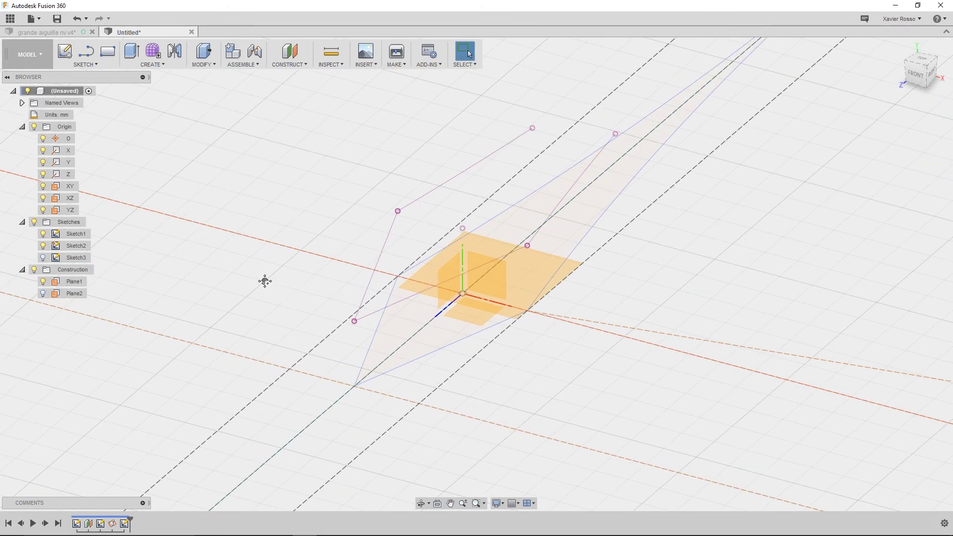
{"action": "middle_click_drag", "start_coordinate": [264, 282], "coordinate": [168, 349]}
{"action": "scroll", "coordinate": [169, 342], "scroll_direction": "down", "scroll_amount": 3}
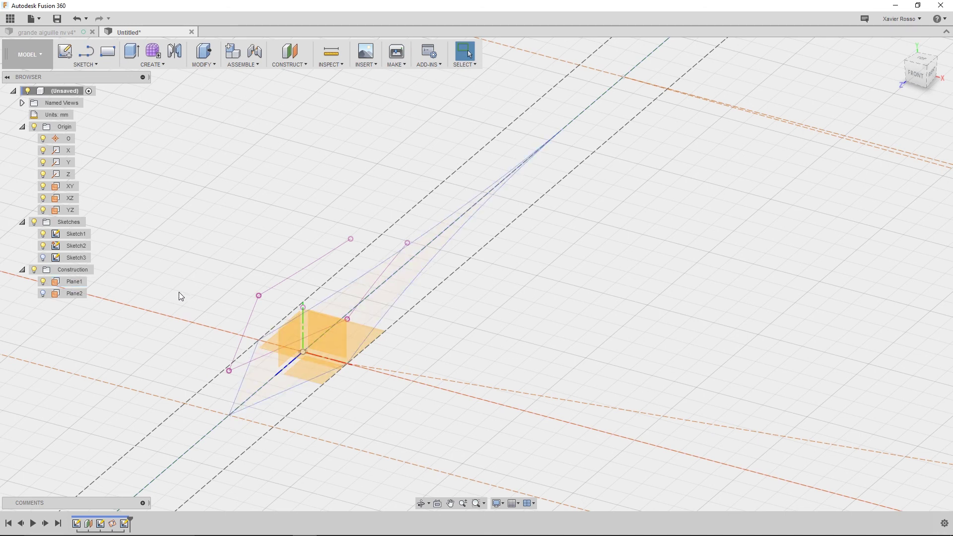
{"action": "left_click", "coordinate": [280, 65]}
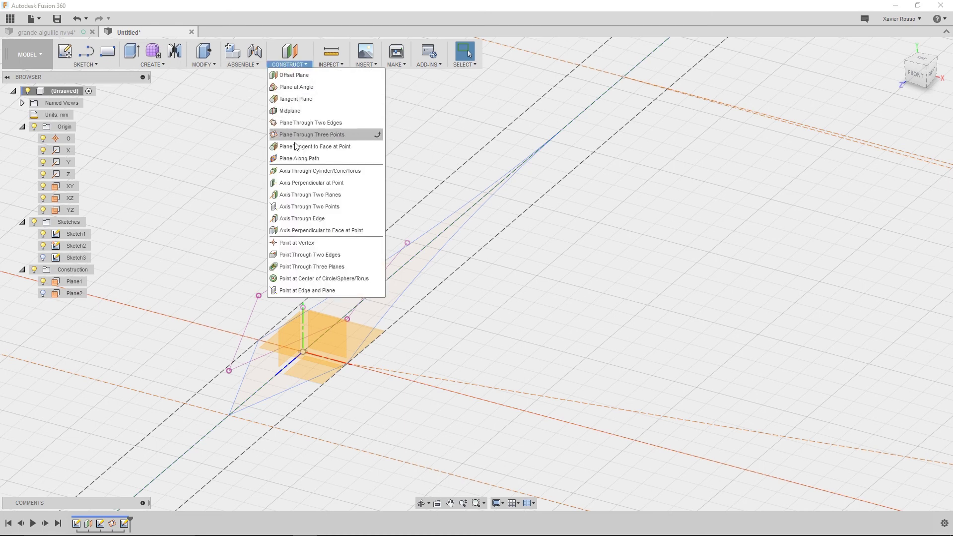
{"action": "left_click", "coordinate": [305, 135]}
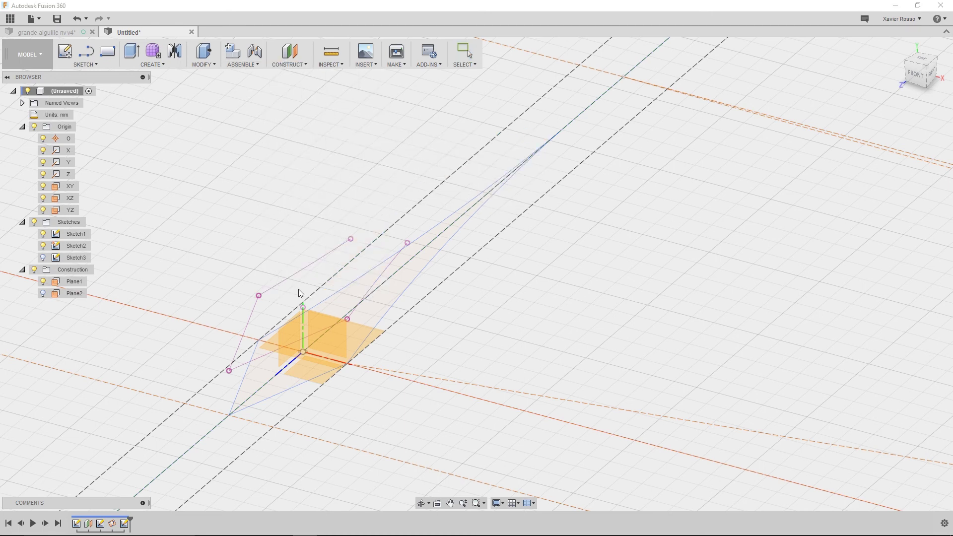
{"action": "left_click", "coordinate": [303, 306]}
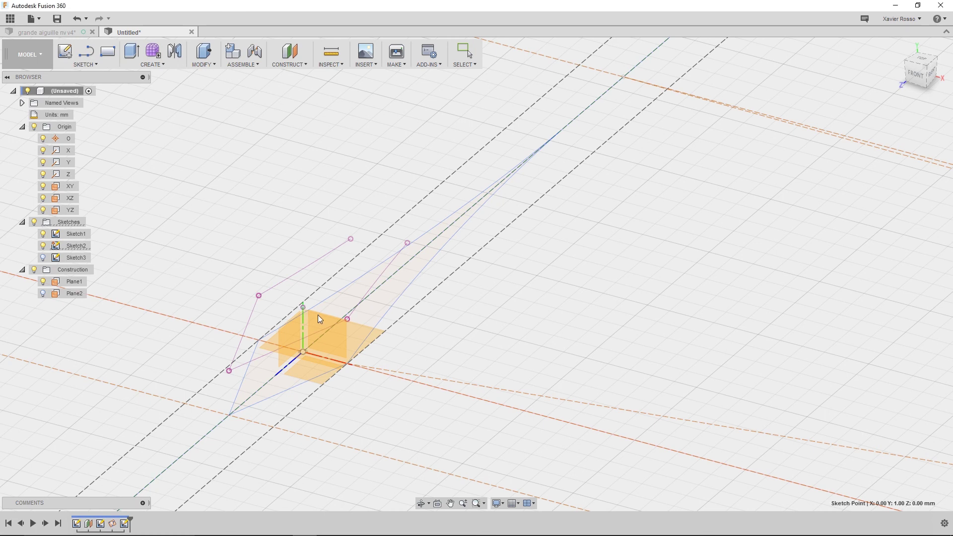
{"action": "left_click", "coordinate": [347, 318]}
{"action": "key", "text": "Escape"}
Construct a plane through the point 1 mm above the origin, the outline's corner on the positive X axis and the needle's short rear tip.
{"action": "left_click", "coordinate": [287, 67]}
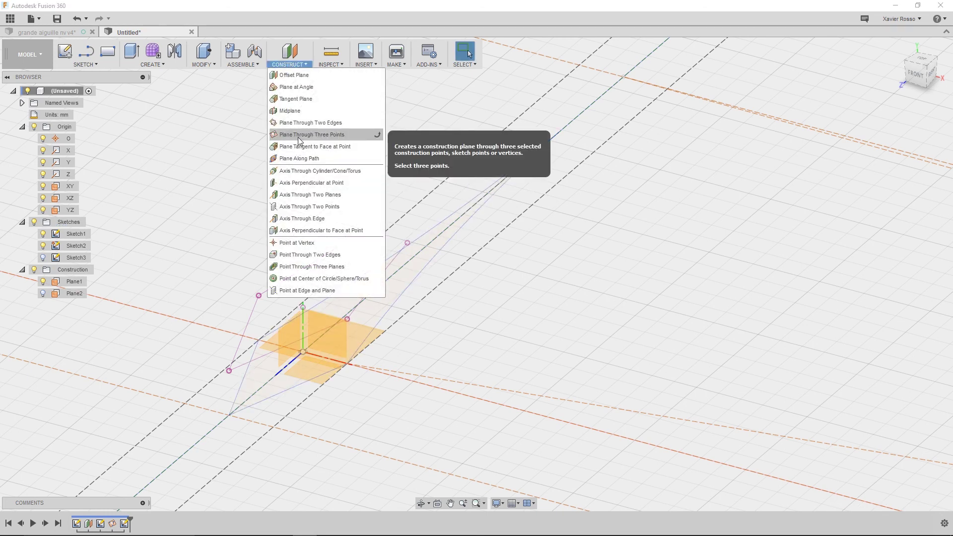
{"action": "left_click", "coordinate": [297, 135]}
{"action": "left_click", "coordinate": [303, 306]}
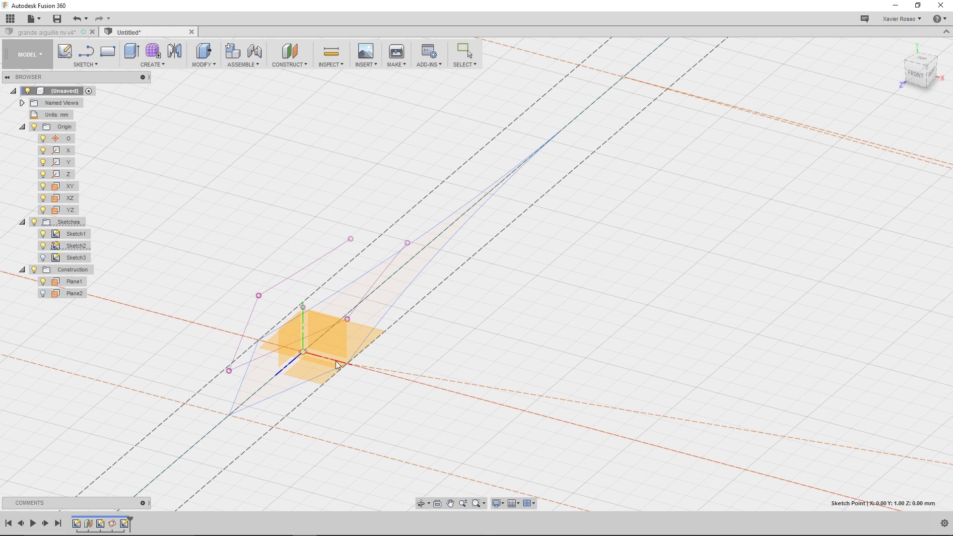
{"action": "left_click", "coordinate": [347, 364]}
{"action": "left_click", "coordinate": [230, 415]}
{"action": "middle_click_drag", "start_coordinate": [479, 322], "coordinate": [447, 325], "text": "shift"}
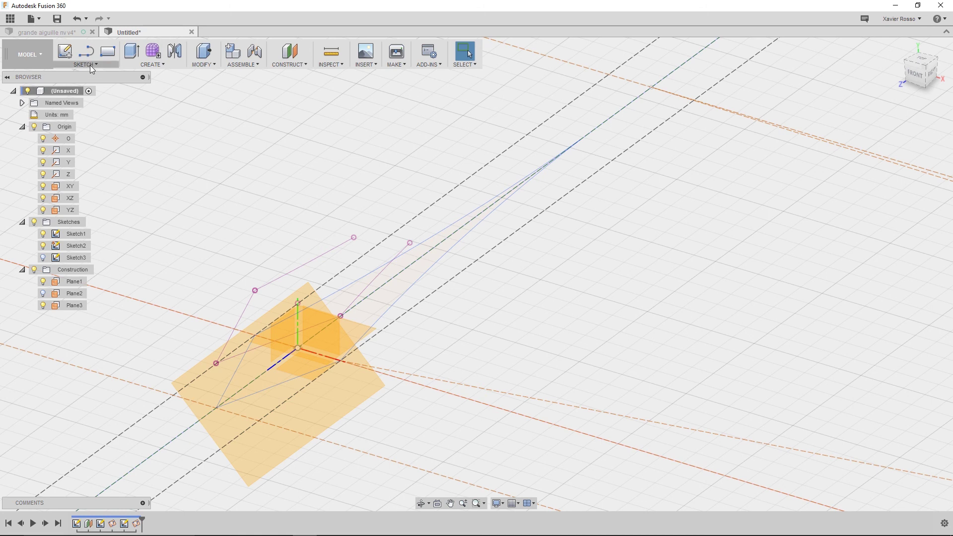
Sketch a two-point rectangle about 7.9 by 6.8 mm on the sloped plane at the needle's rear tip, and finish the sketch.
{"action": "left_click", "coordinate": [107, 51]}
{"action": "left_click", "coordinate": [230, 347]}
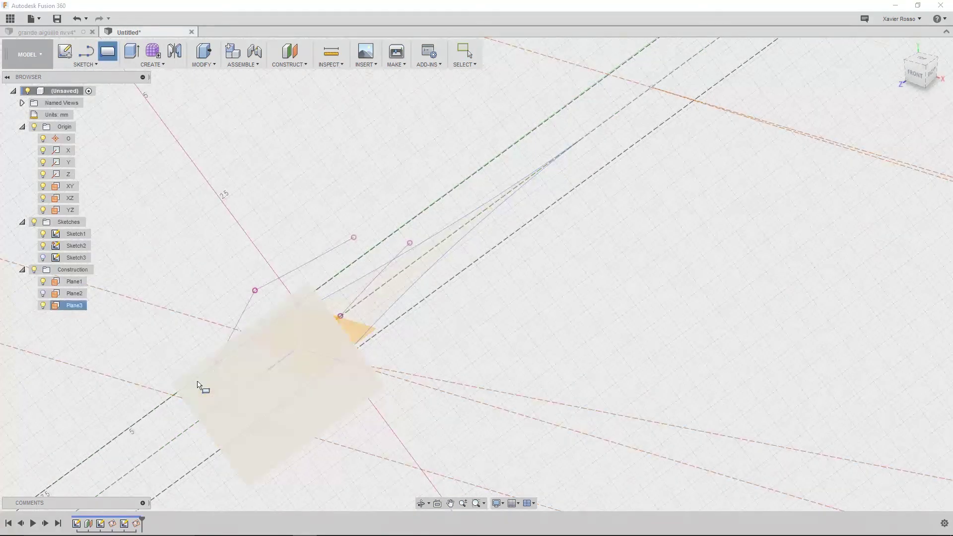
{"action": "left_click", "coordinate": [211, 391]}
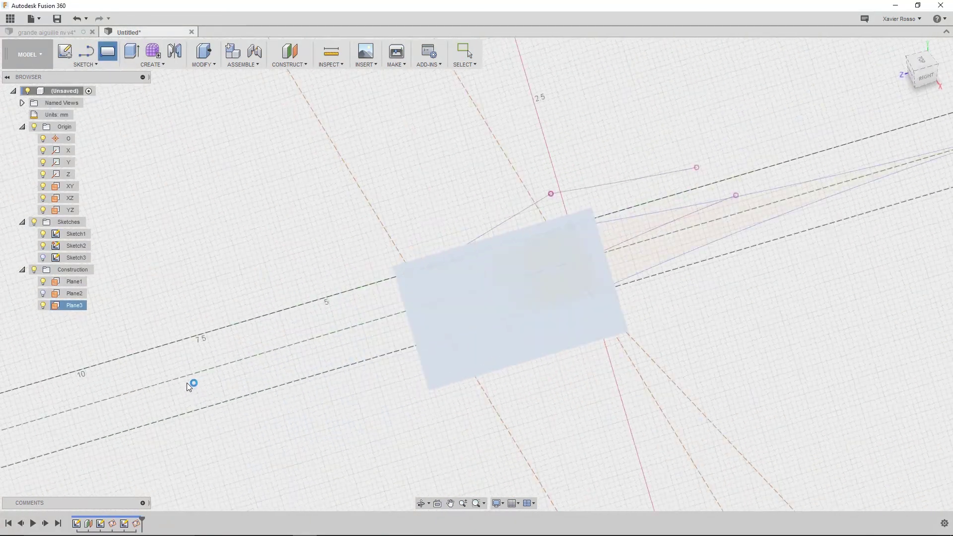
{"action": "left_click", "coordinate": [317, 164]}
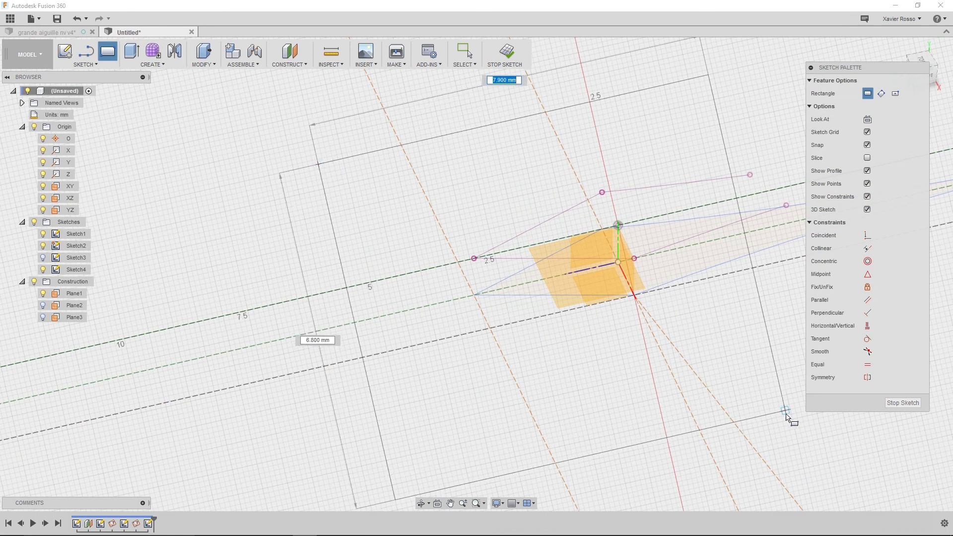
{"action": "left_click", "coordinate": [792, 417]}
{"action": "left_click", "coordinate": [902, 403]}
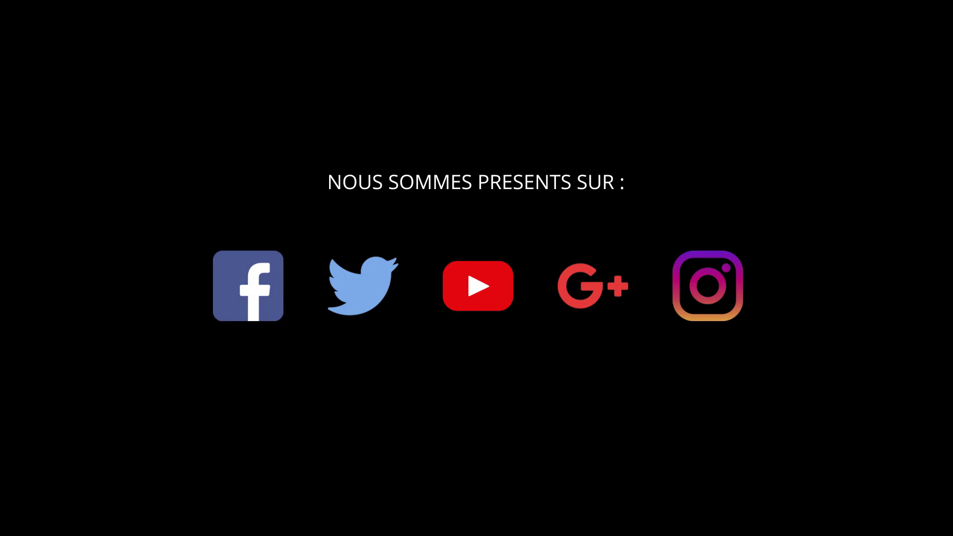